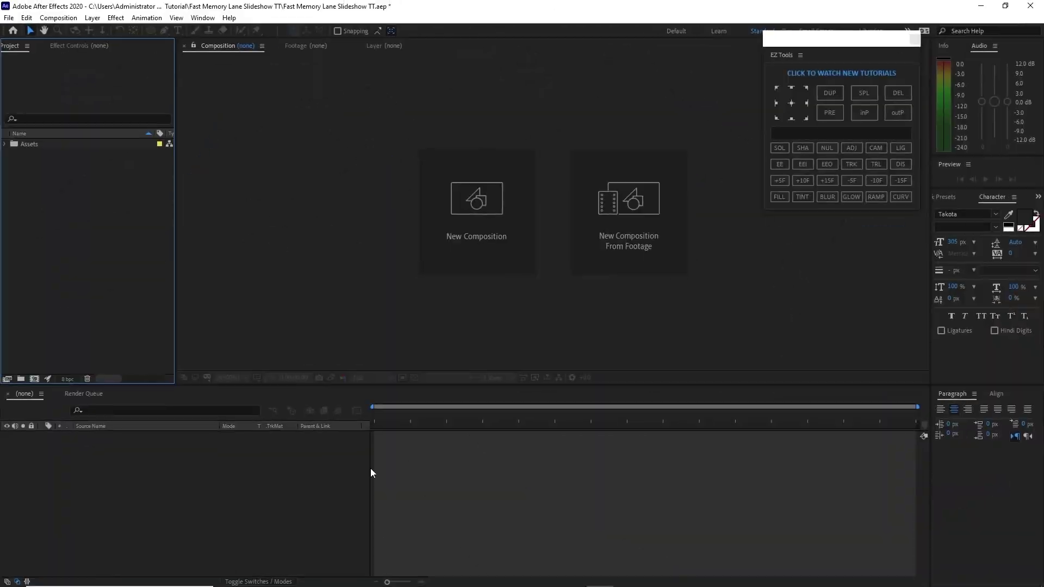
Set the project's color depth to 16 bits per channel.
{"action": "left_click", "coordinate": [68, 379]}
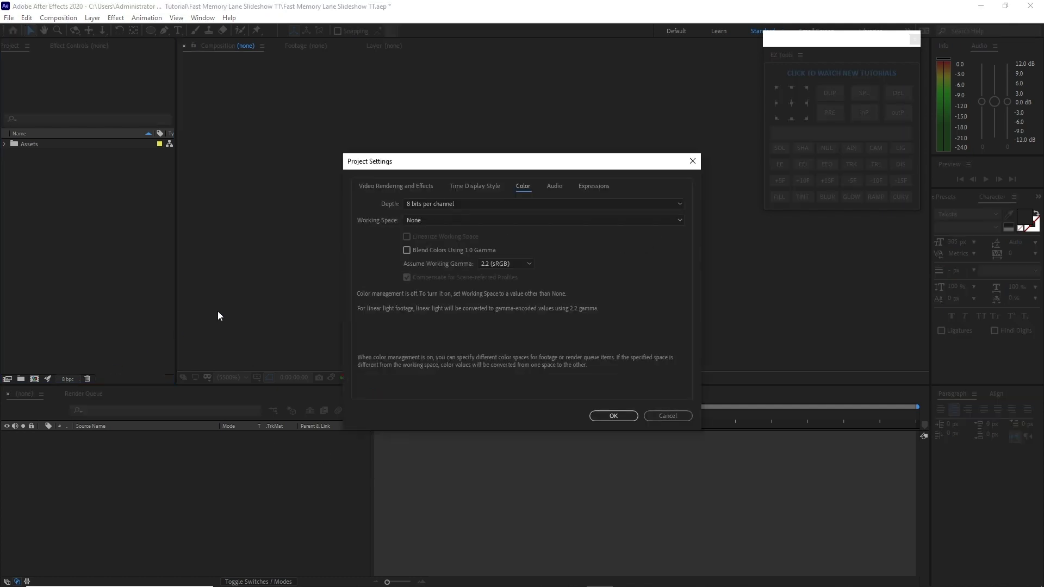
{"action": "left_click", "coordinate": [573, 206]}
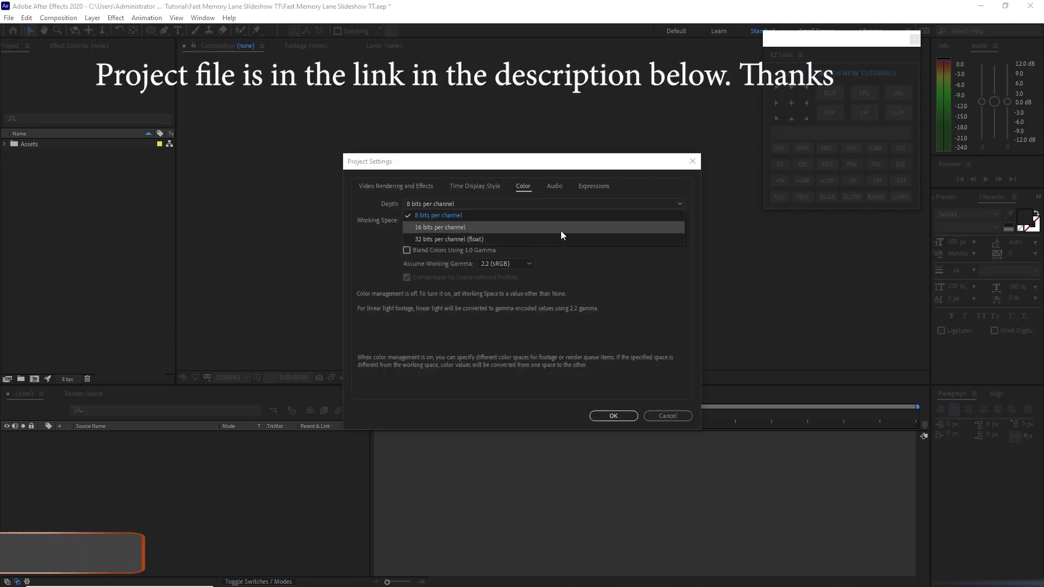
{"action": "left_click", "coordinate": [561, 230]}
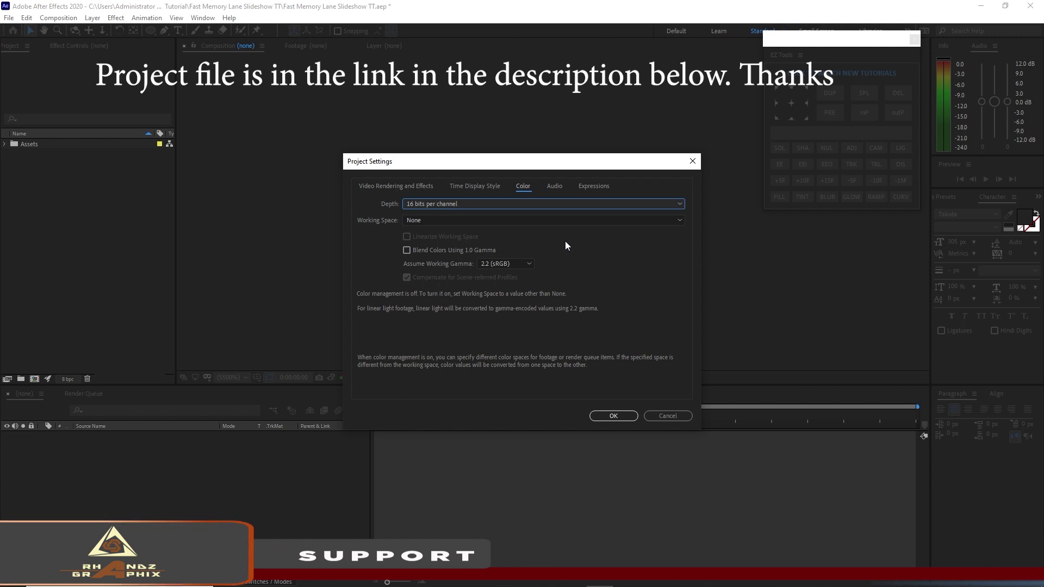
{"action": "left_click", "coordinate": [611, 415]}
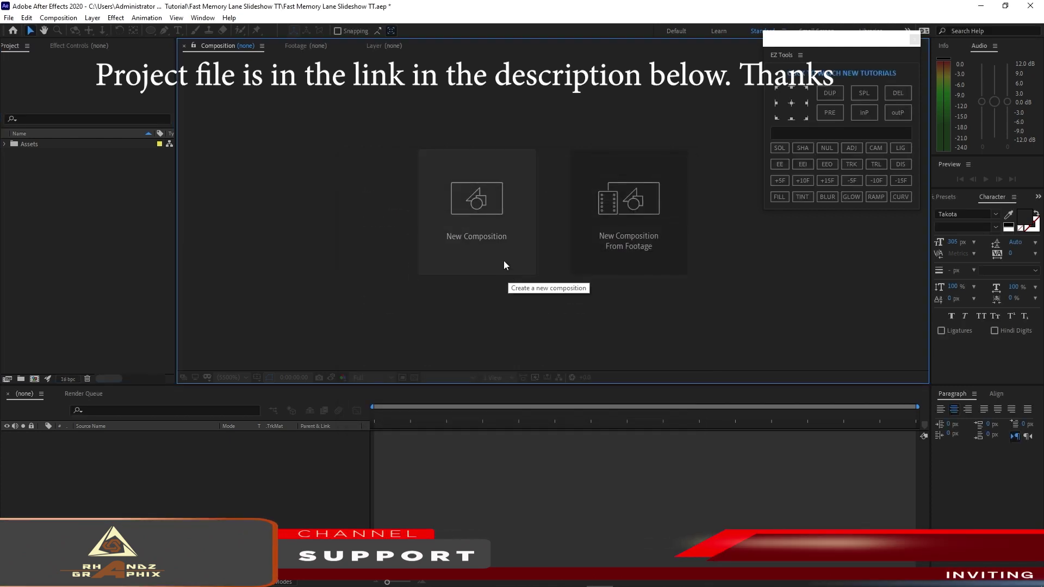
Start a new composition named Placeholder 1 with a width of 1300 px and a height of 1600 px.
{"action": "left_click", "coordinate": [493, 239]}
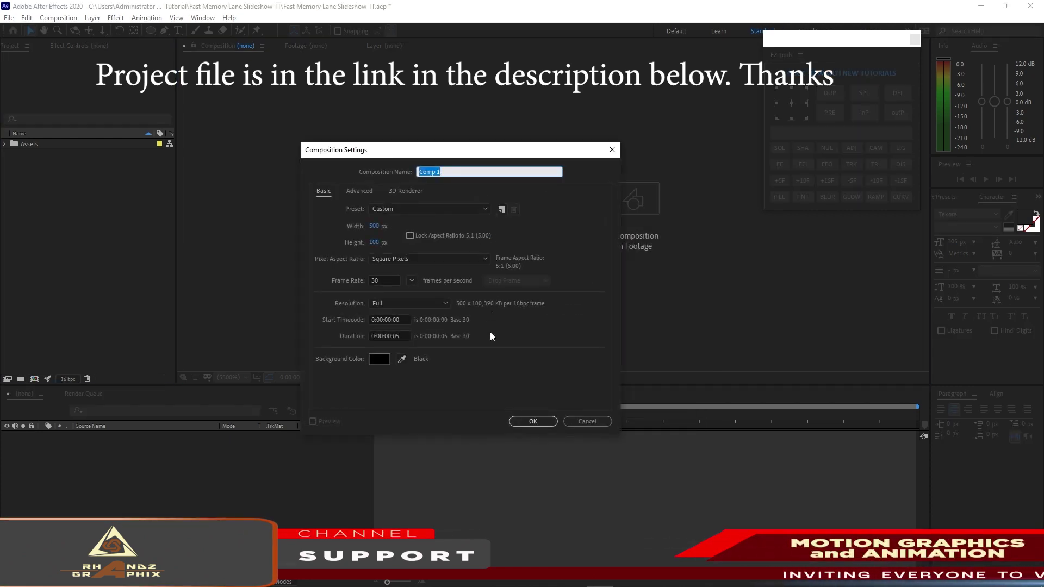
{"action": "type", "text": "Placeholder"}
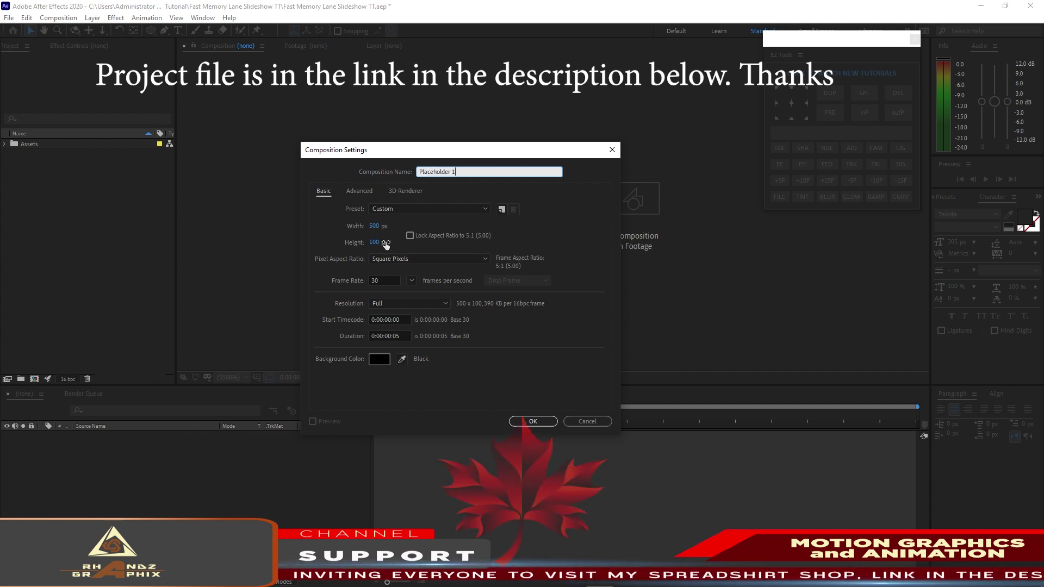
{"action": "left_click", "coordinate": [374, 226]}
{"action": "type", "text": "1300"}
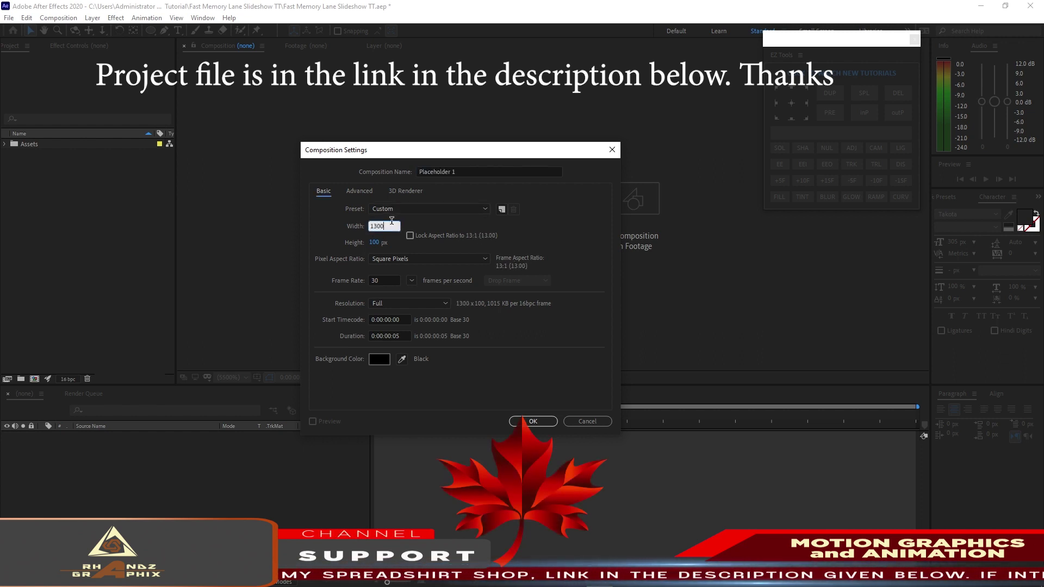
{"action": "left_click", "coordinate": [374, 243]}
{"action": "type", "text": "1600"}
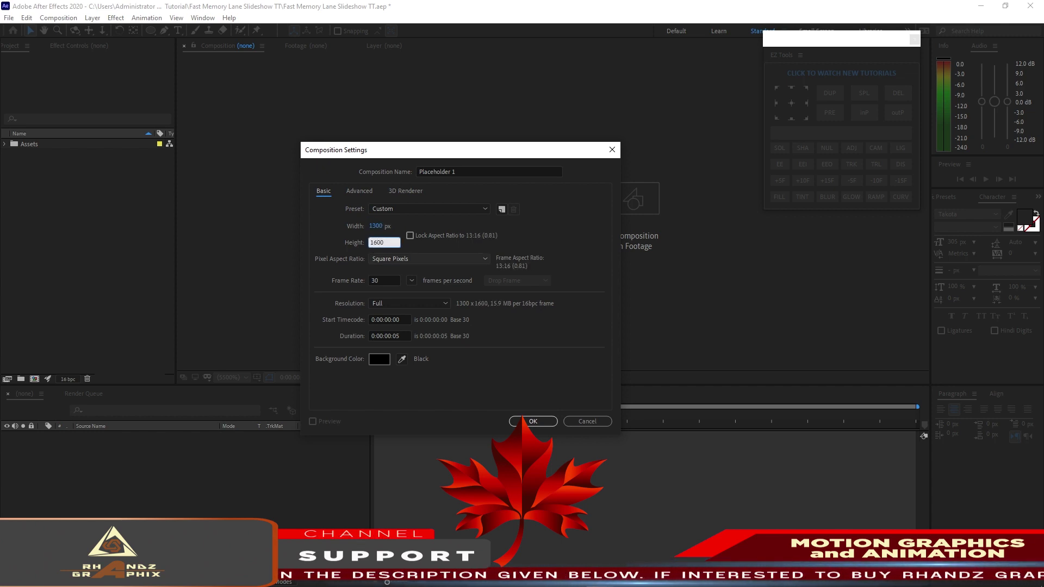
Set the new composition's resolution to Quarter and its duration to 0:00:20:00, and create it.
{"action": "left_click", "coordinate": [402, 305]}
{"action": "left_click", "coordinate": [404, 352]}
{"action": "left_click", "coordinate": [398, 336]}
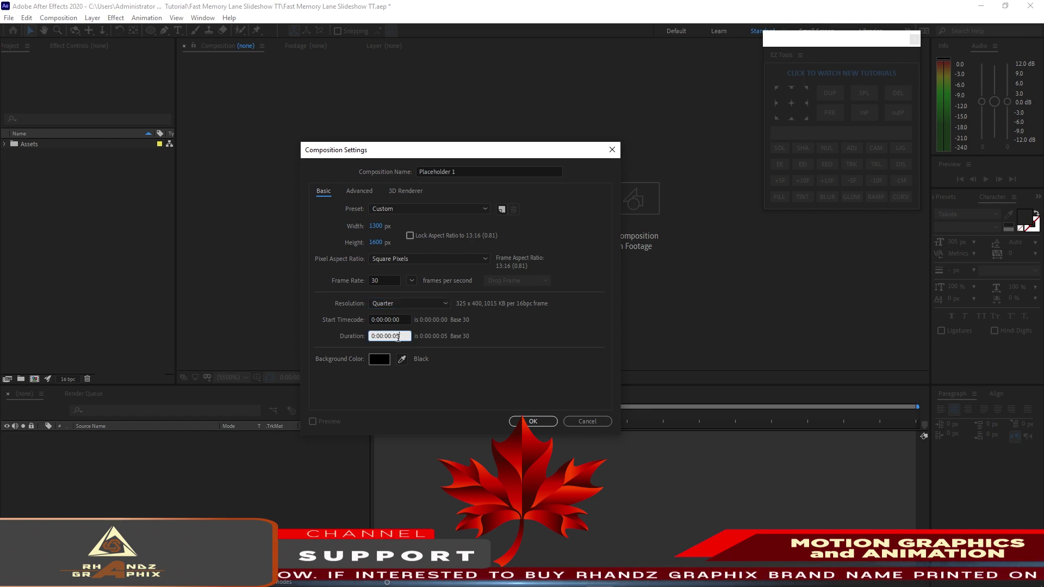
{"action": "type", "text": "0:"}
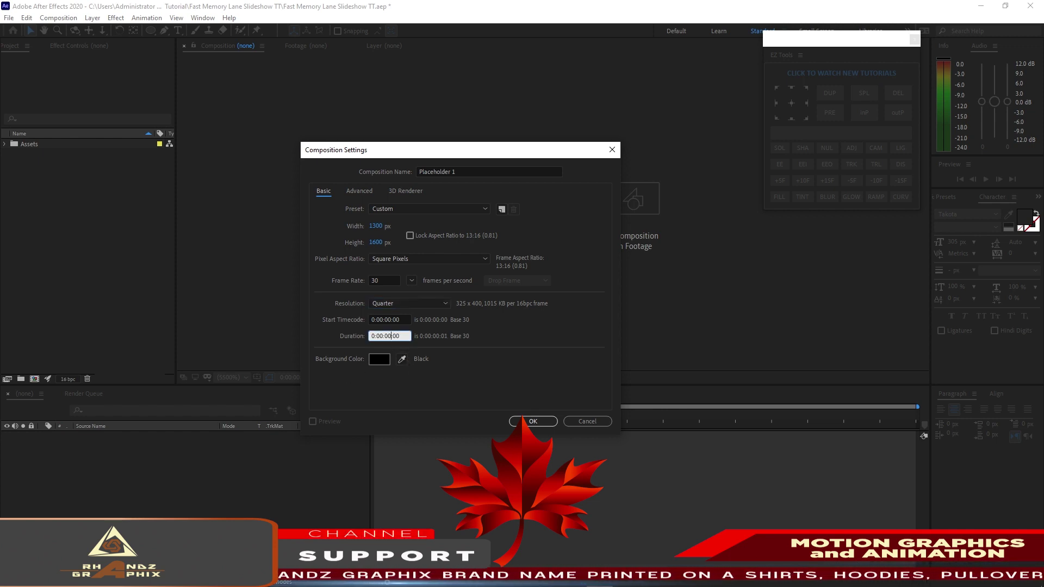
{"action": "type", "text": "2"}
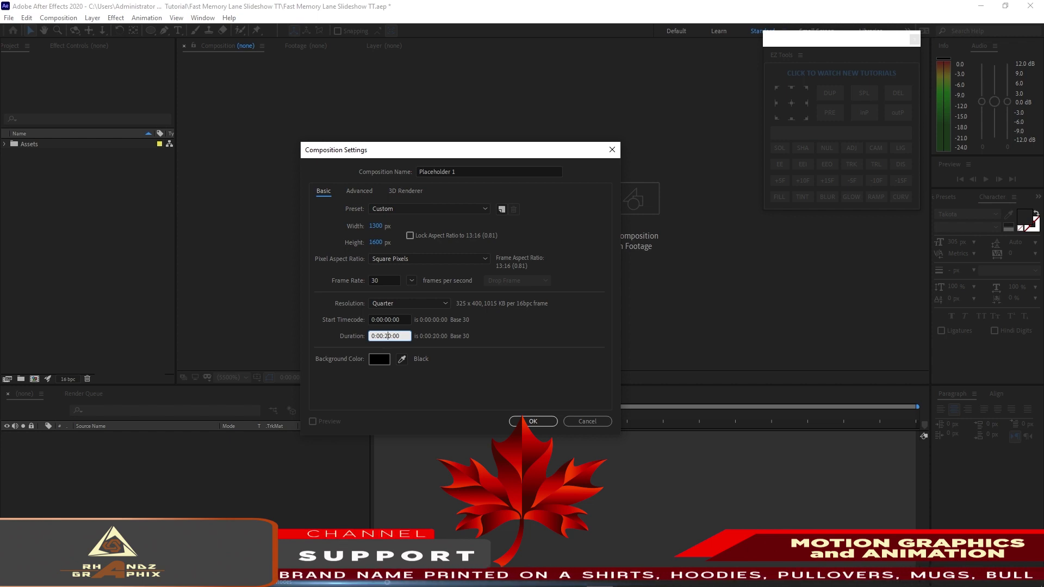
{"action": "left_click", "coordinate": [531, 422]}
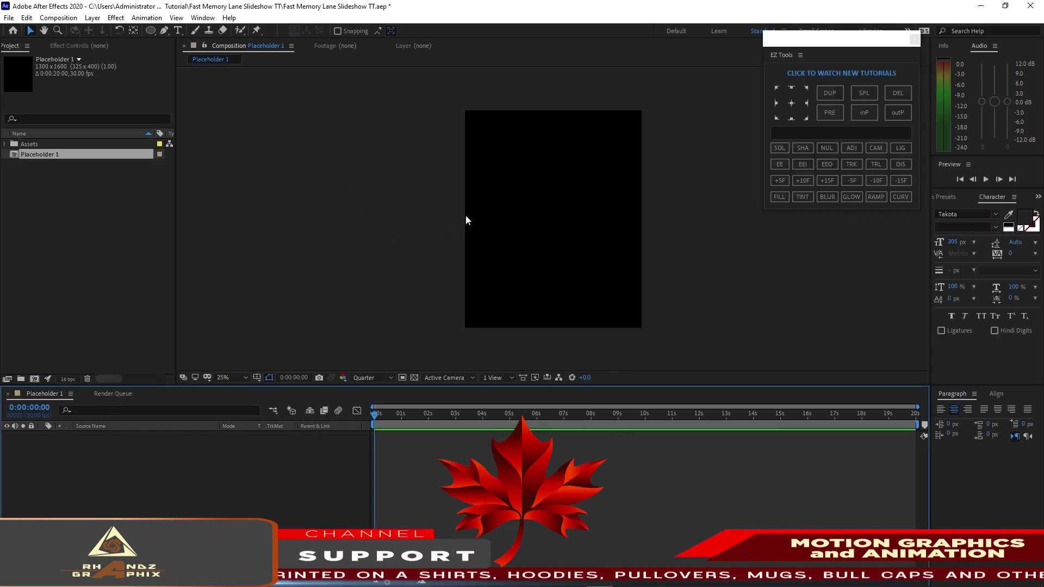
Add the photo of the pensive man from the Assets Image folder to the Placeholder 1 composition.
{"action": "left_click", "coordinate": [5, 144]}
{"action": "left_click", "coordinate": [15, 154]}
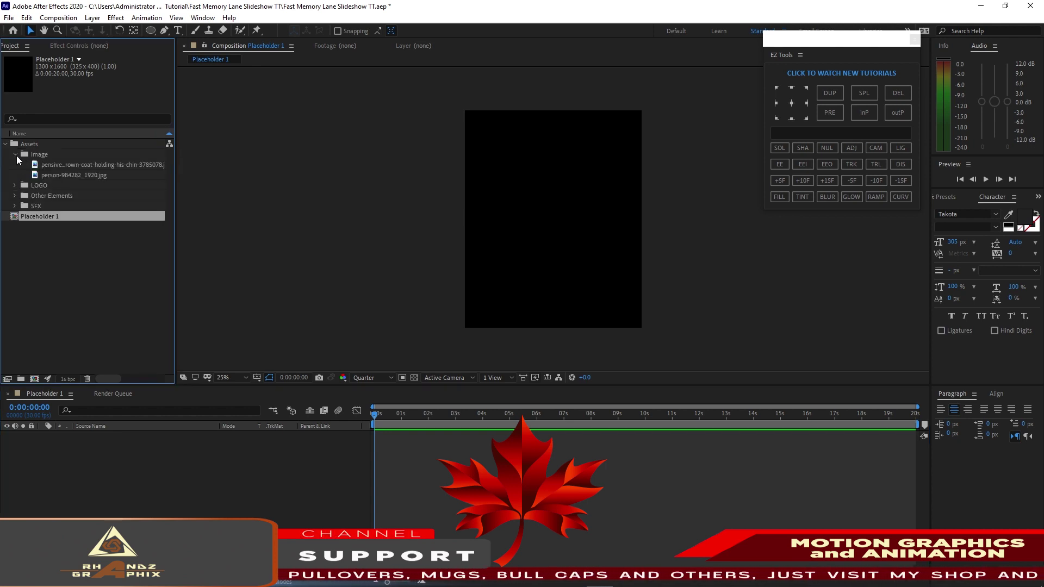
{"action": "left_click", "coordinate": [55, 166]}
{"action": "left_click_drag", "start_coordinate": [56, 166], "coordinate": [89, 465]}
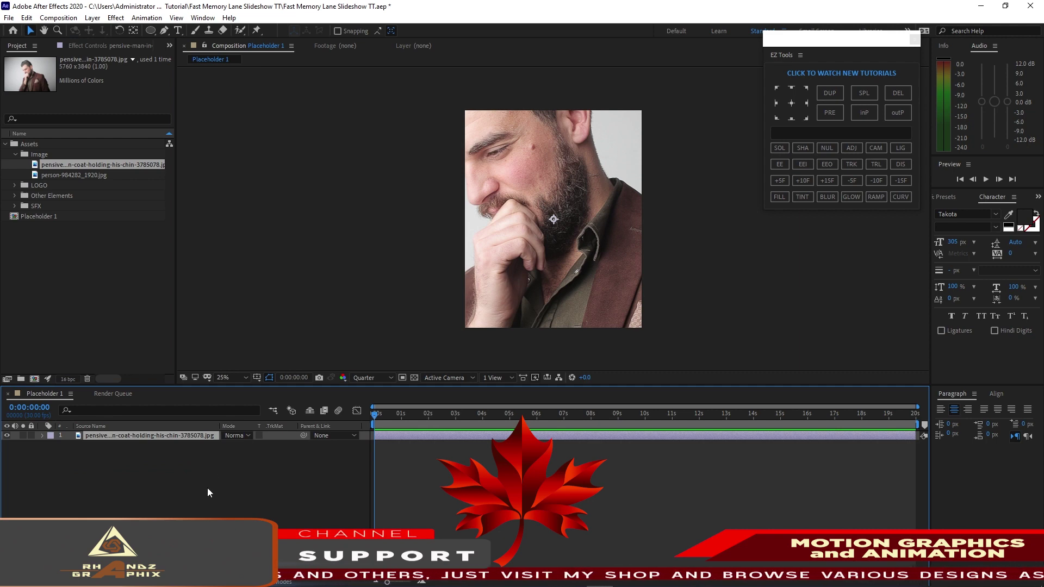
Scale the pensive man photo to 48% and set its position to 610, 800 to frame him in the composition.
{"action": "key", "text": "s"}
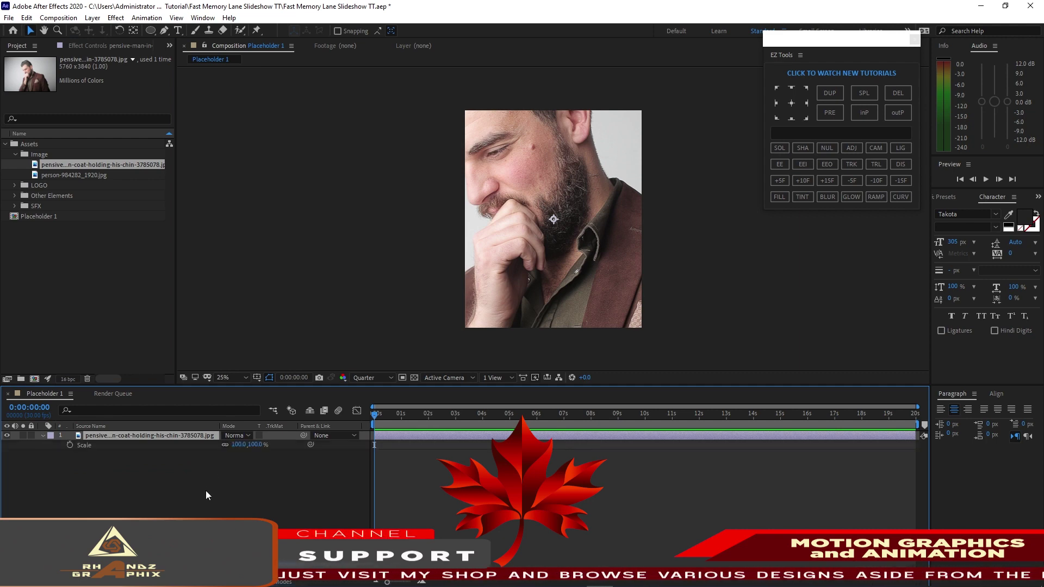
{"action": "key", "text": "shift+p"}
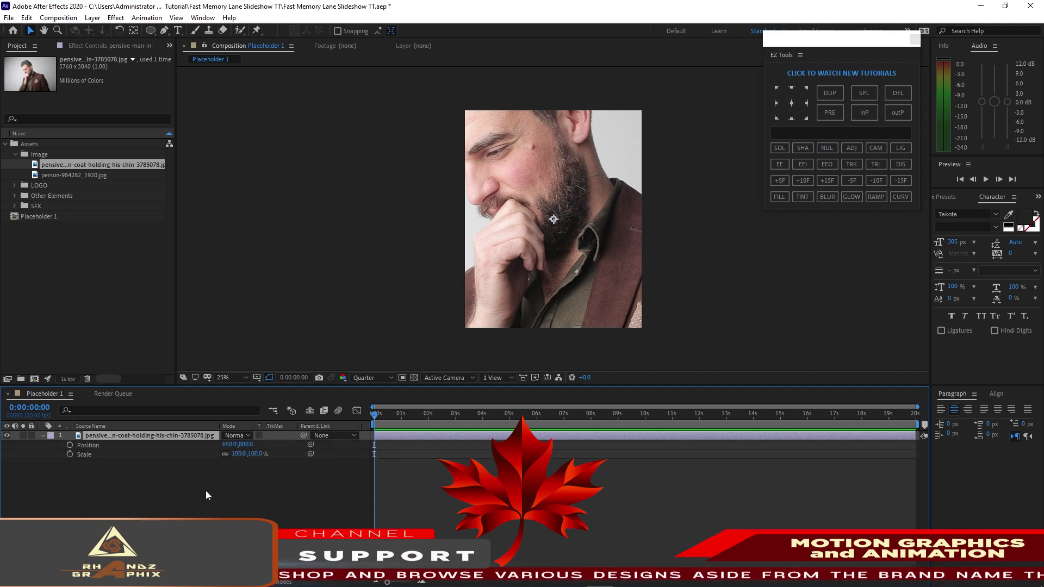
{"action": "left_click_drag", "start_coordinate": [237, 457], "coordinate": [208, 453]}
{"action": "left_click", "coordinate": [219, 516]}
Collapse the Assets folder and duplicate the Placeholder 1 composition.
{"action": "left_click", "coordinate": [16, 156]}
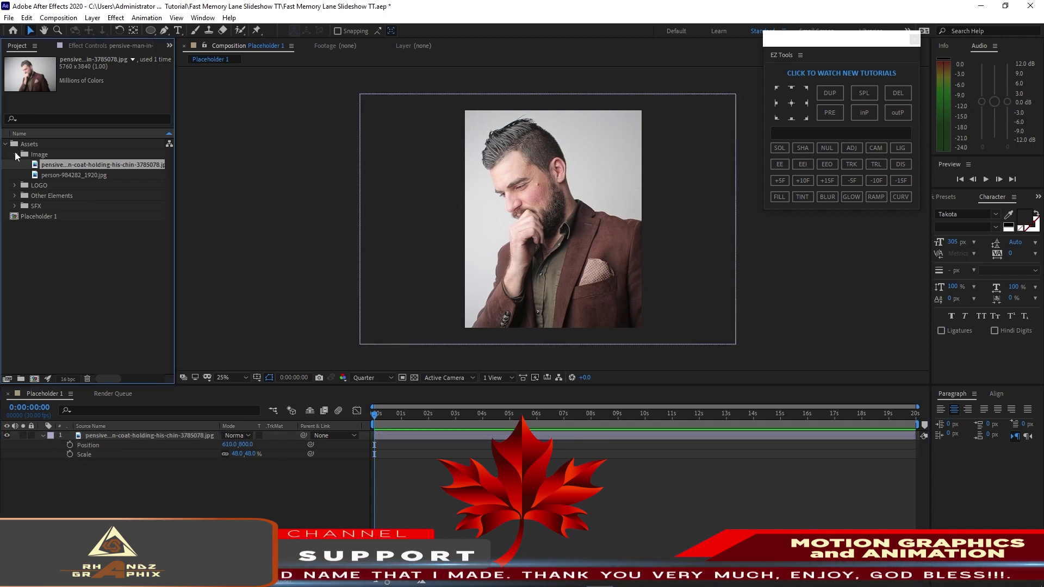
{"action": "left_click", "coordinate": [15, 155]}
{"action": "left_click", "coordinate": [6, 144]}
{"action": "left_click", "coordinate": [32, 155]}
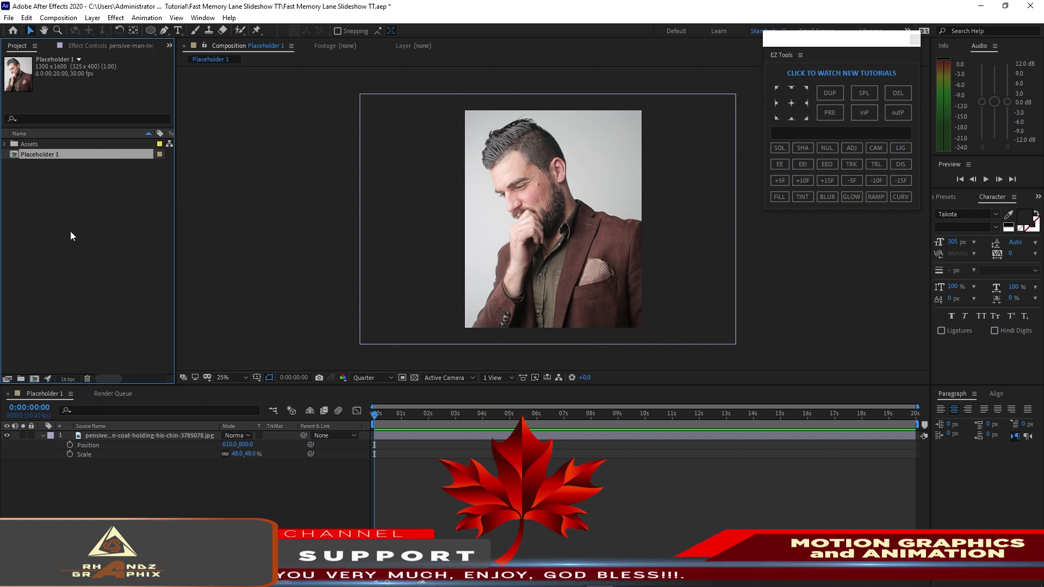
{"action": "key", "text": "ctrl+d"}
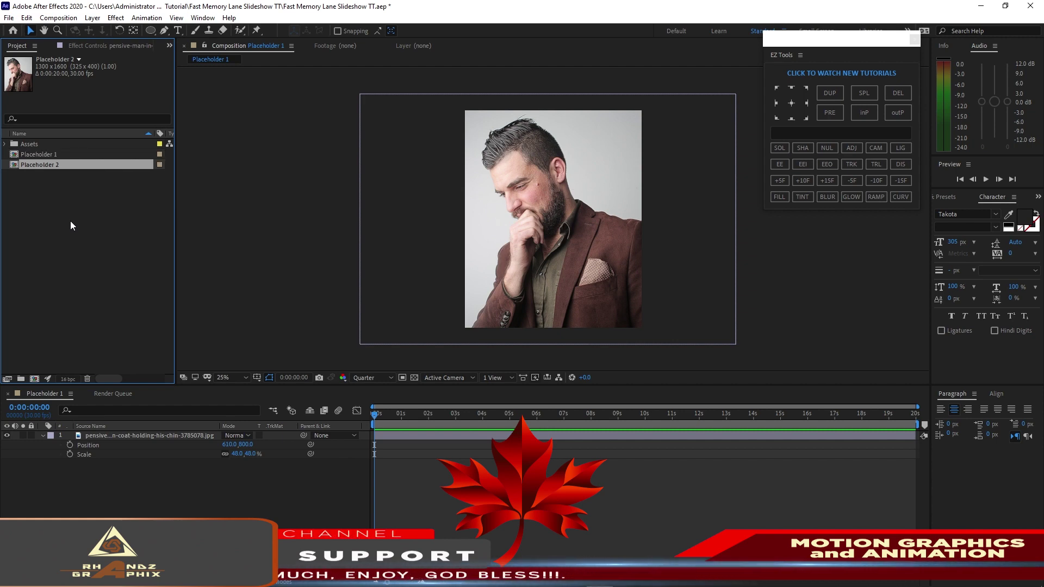
Replace the pensive man photo in the Placeholder 2 composition with person-984282_1920.jpg from the Assets Image folder.
{"action": "double_click", "coordinate": [60, 166]}
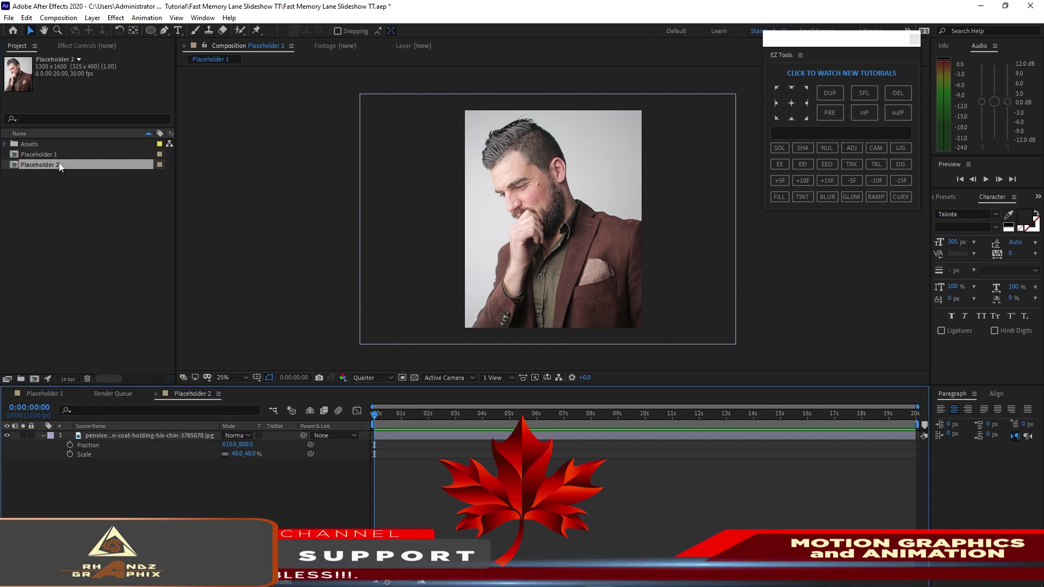
{"action": "left_click", "coordinate": [98, 438]}
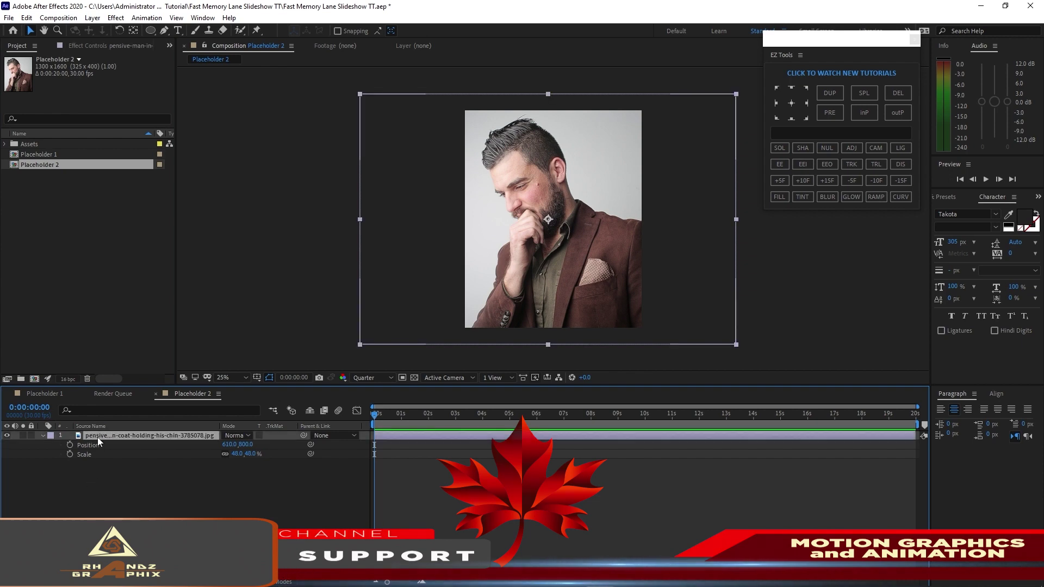
{"action": "key", "text": "Delete"}
{"action": "left_click", "coordinate": [6, 144]}
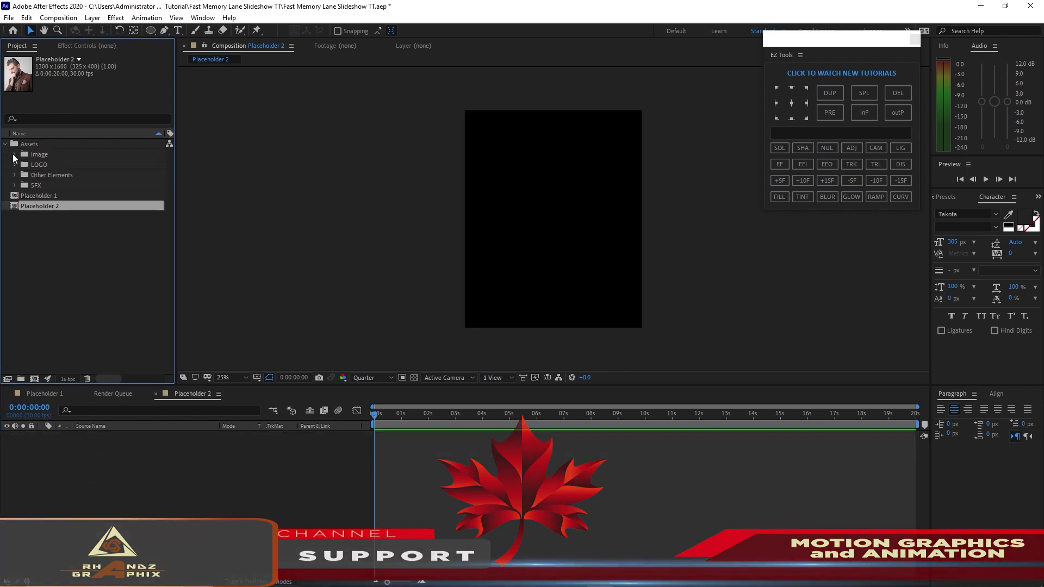
{"action": "left_click", "coordinate": [15, 154]}
{"action": "left_click_drag", "start_coordinate": [50, 175], "coordinate": [79, 465]}
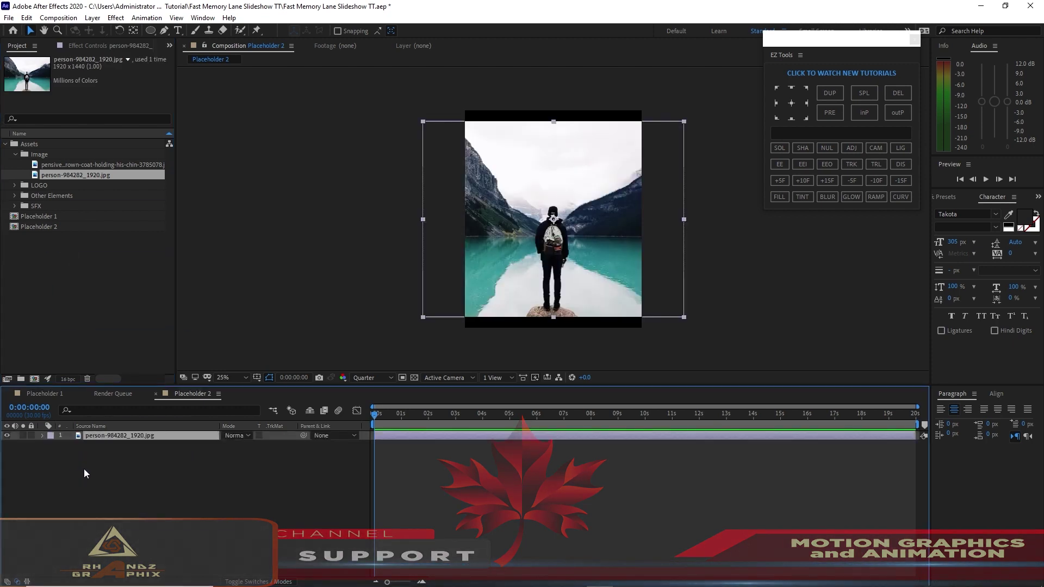
Scale the person-984282_1920.jpg layer to 118% so it fills the Placeholder 2 frame.
{"action": "key", "text": "s"}
{"action": "left_click_drag", "start_coordinate": [237, 445], "coordinate": [246, 449]}
{"action": "left_click", "coordinate": [259, 472]}
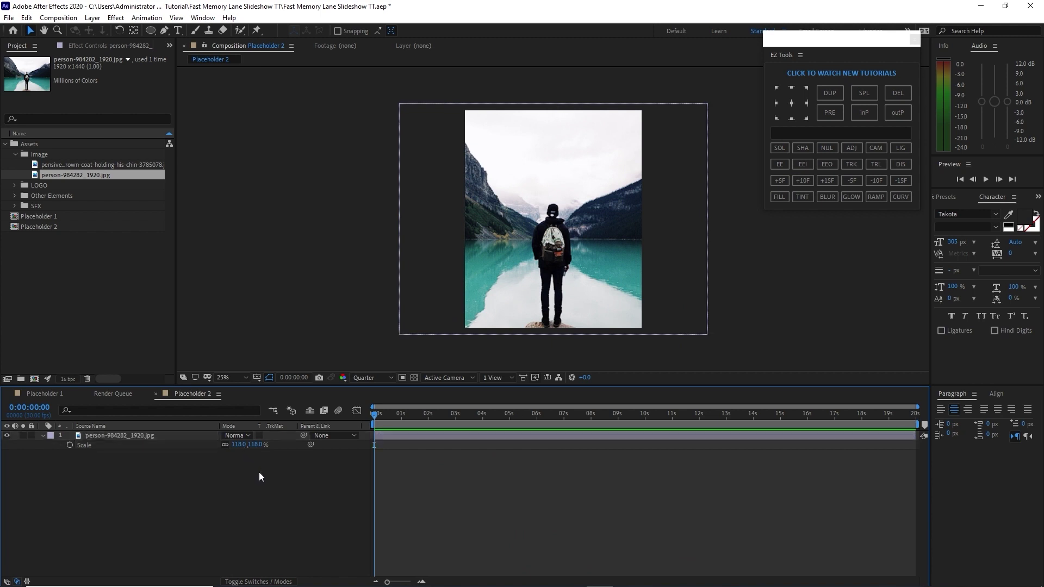
Duplicate Placeholder 1 and Placeholder 2 together repeatedly until there are 30 placeholder compositions.
{"action": "left_click", "coordinate": [15, 155]}
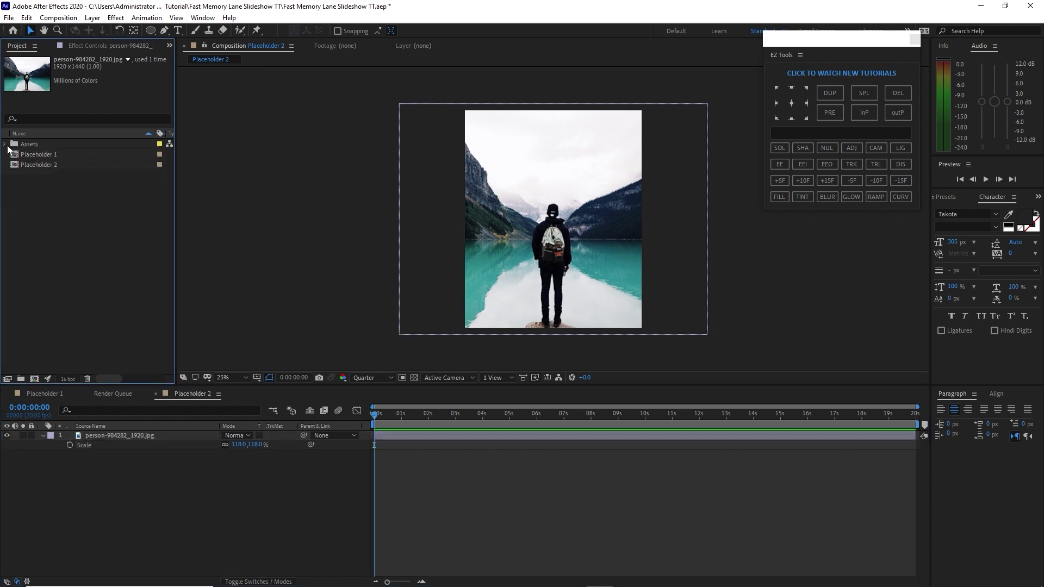
{"action": "left_click", "coordinate": [5, 143]}
{"action": "left_click", "coordinate": [28, 197]}
{"action": "left_click_drag", "start_coordinate": [28, 197], "coordinate": [27, 156]}
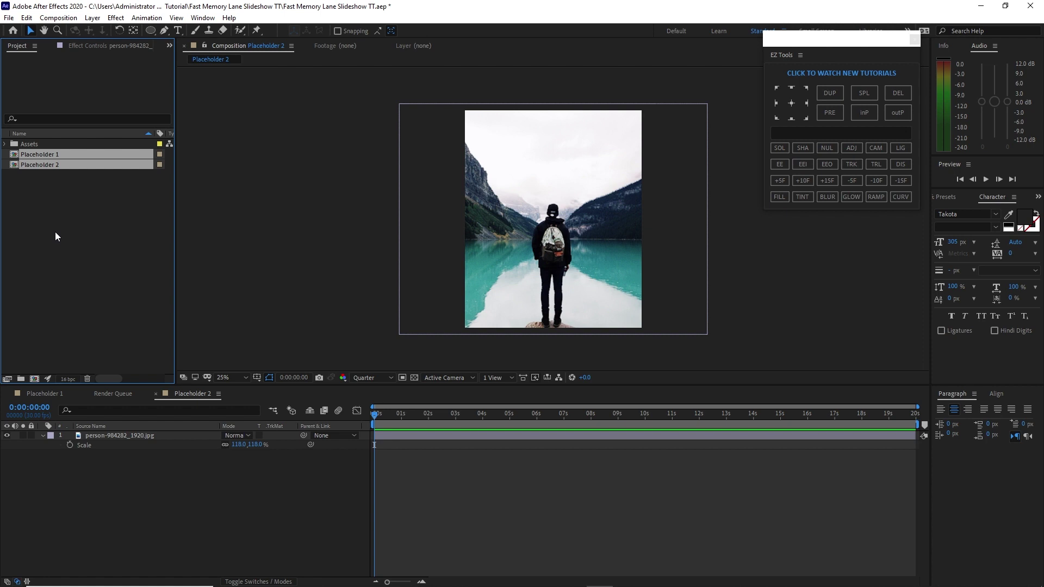
{"action": "key", "text": "ctrl+d"}
{"action": "key", "text": "ctrl+d"}
{"action": "key", "text": "ctrl+d"}
{"action": "key", "text": "ctrl+d"}
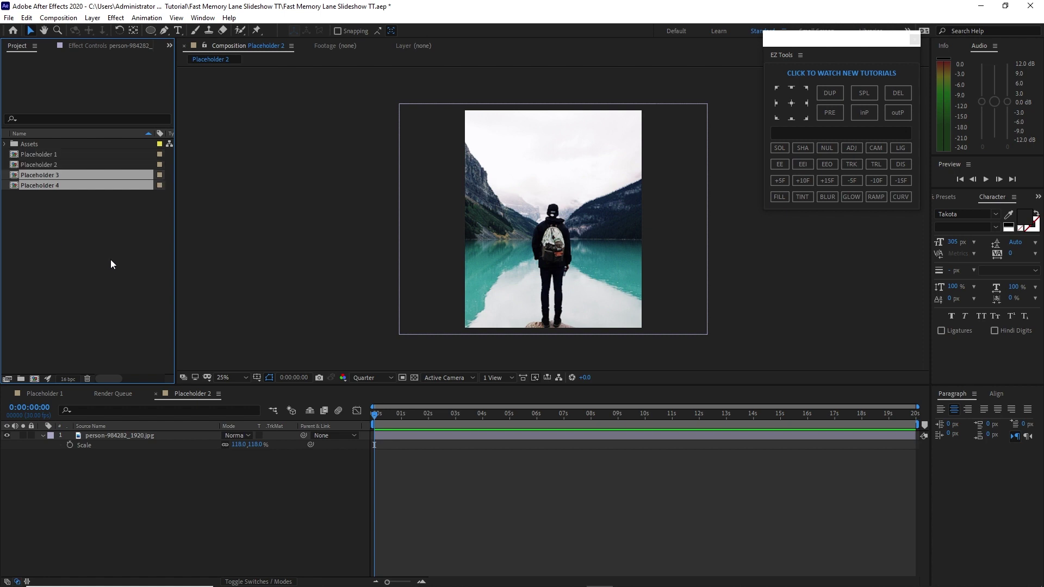
{"action": "key", "text": "ctrl+d"}
{"action": "key", "text": "ctrl+d"}
{"action": "key", "text": "ctrl+d"}
{"action": "key", "text": "ctrl+d"}
{"action": "key", "text": "ctrl+d"}
{"action": "key", "text": "ctrl+d"}
{"action": "key", "text": "ctrl+d"}
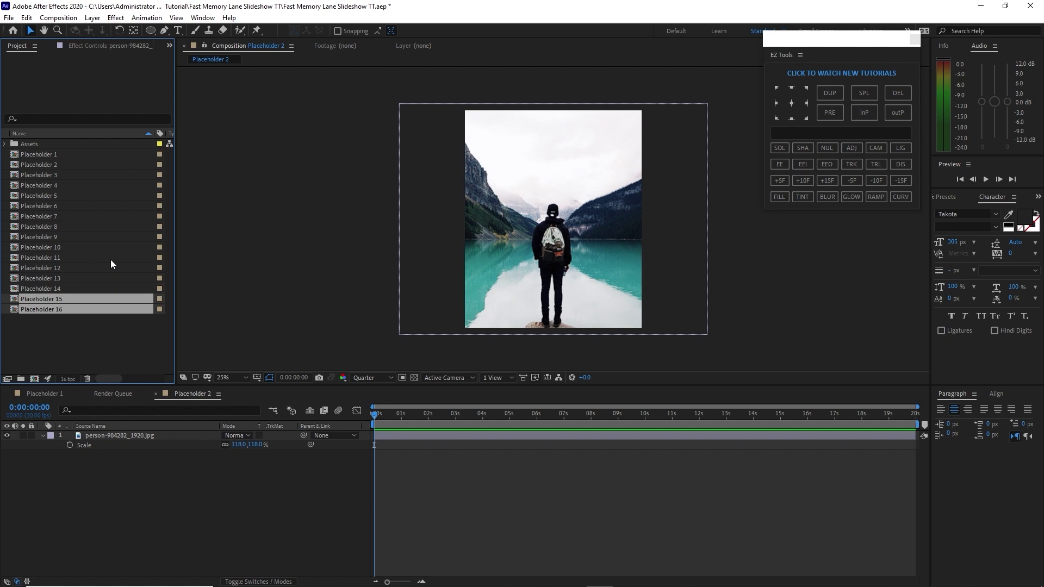
{"action": "key", "text": "ctrl+d"}
{"action": "key", "text": "ctrl+d"}
{"action": "key", "text": "ctrl+d"}
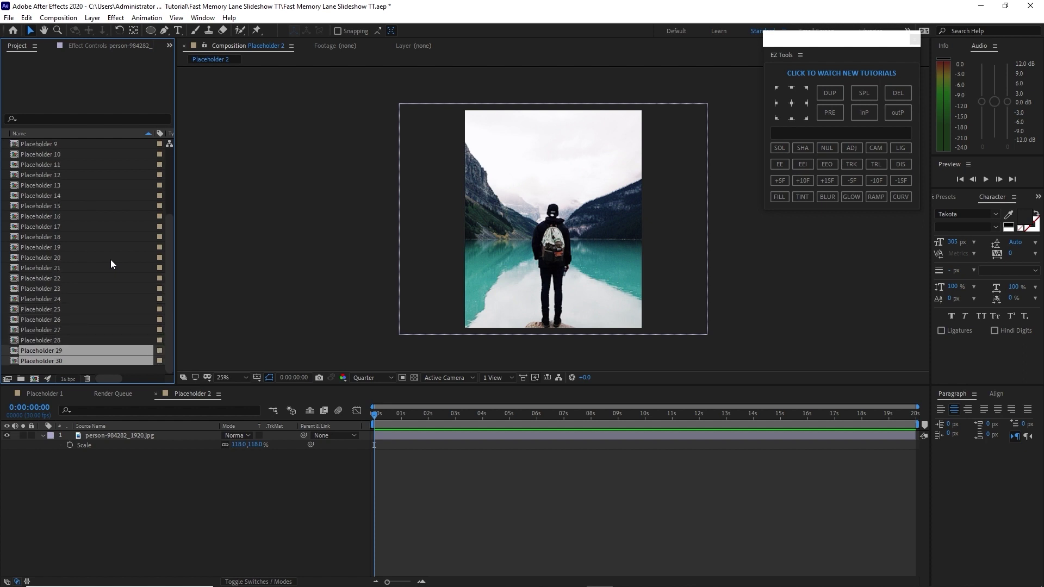
Create a project folder named Placeholders and move all the placeholder compositions into it.
{"action": "left_click", "coordinate": [23, 378]}
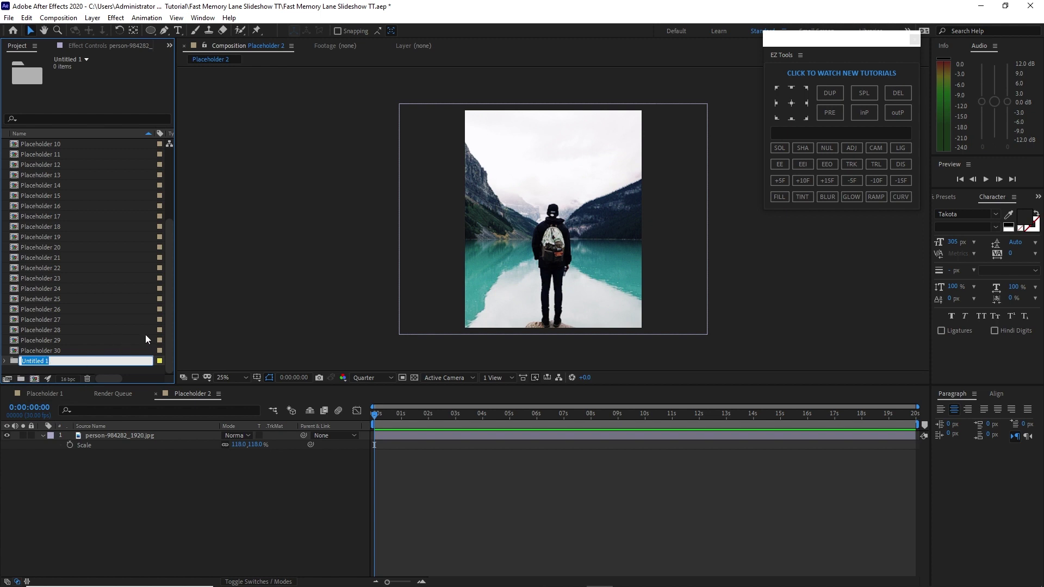
{"action": "type", "text": "Placeholders"}
{"action": "key", "text": "Return"}
{"action": "scroll", "coordinate": [54, 175], "scroll_direction": "up", "scroll_amount": 5}
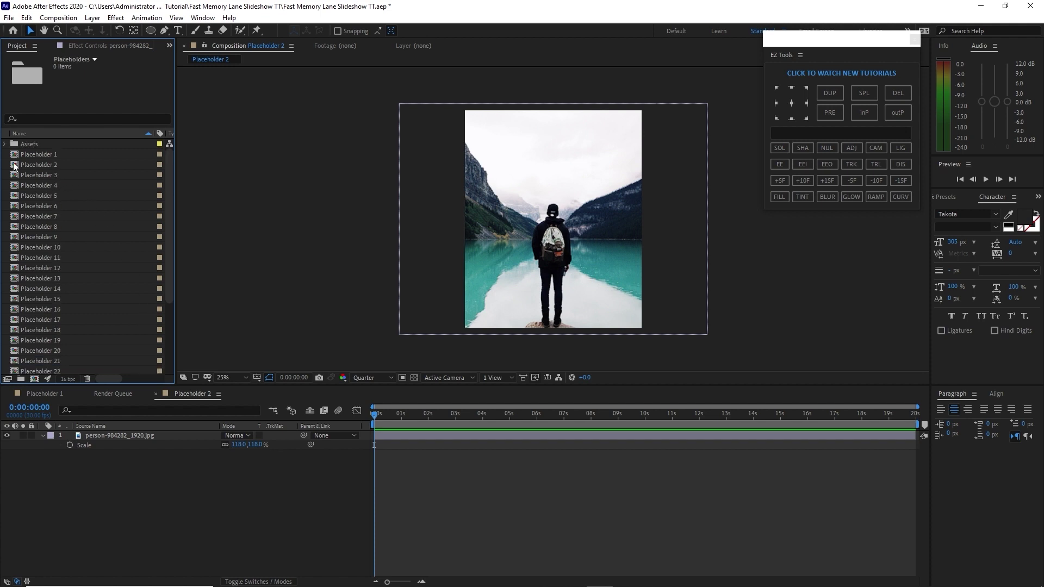
{"action": "left_click_drag", "start_coordinate": [3, 154], "coordinate": [41, 362]}
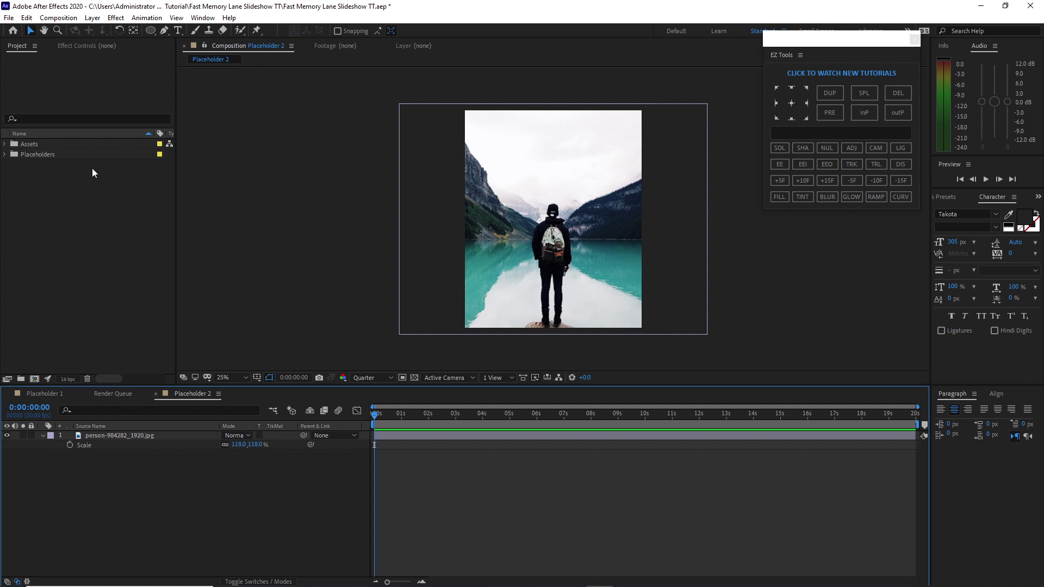
Create a composition named Media 1 at 1920 x 2160 px, 30 fps, Quarter resolution, with a duration of 0:00:20:00.
{"action": "left_click", "coordinate": [61, 18]}
{"action": "left_click", "coordinate": [67, 29]}
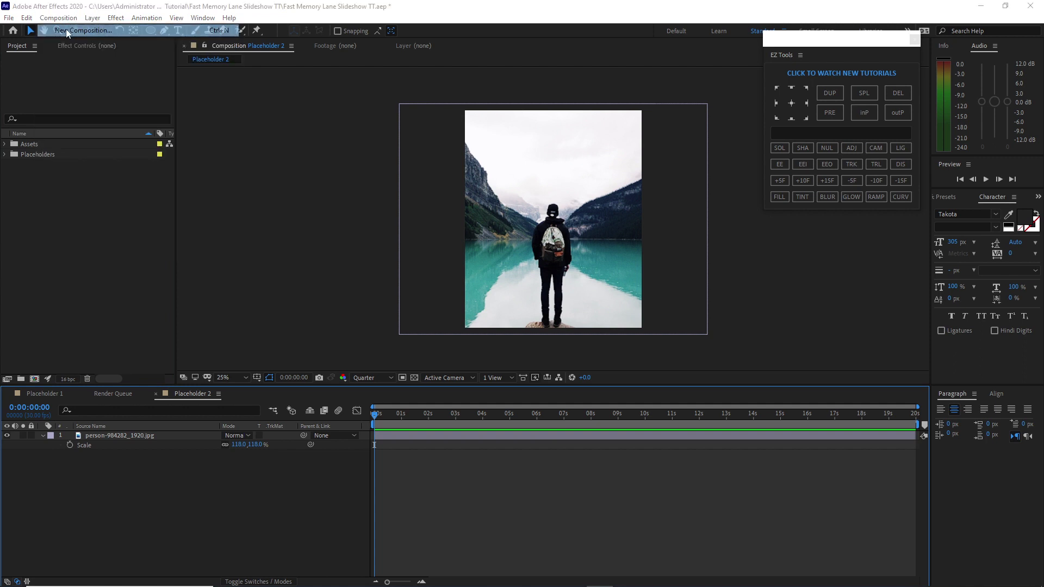
{"action": "type", "text": "Media 1"}
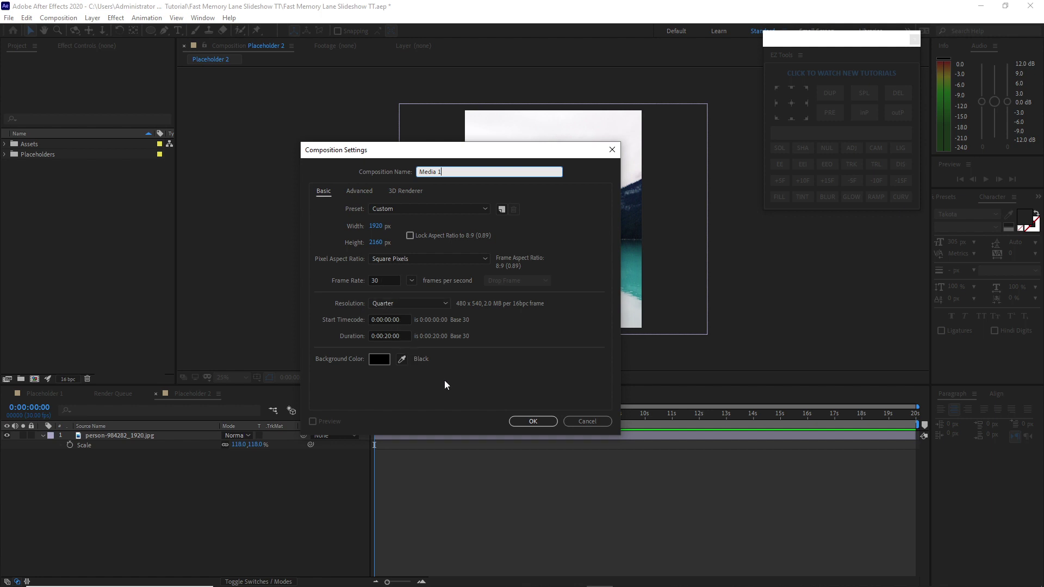
{"action": "left_click", "coordinate": [523, 424]}
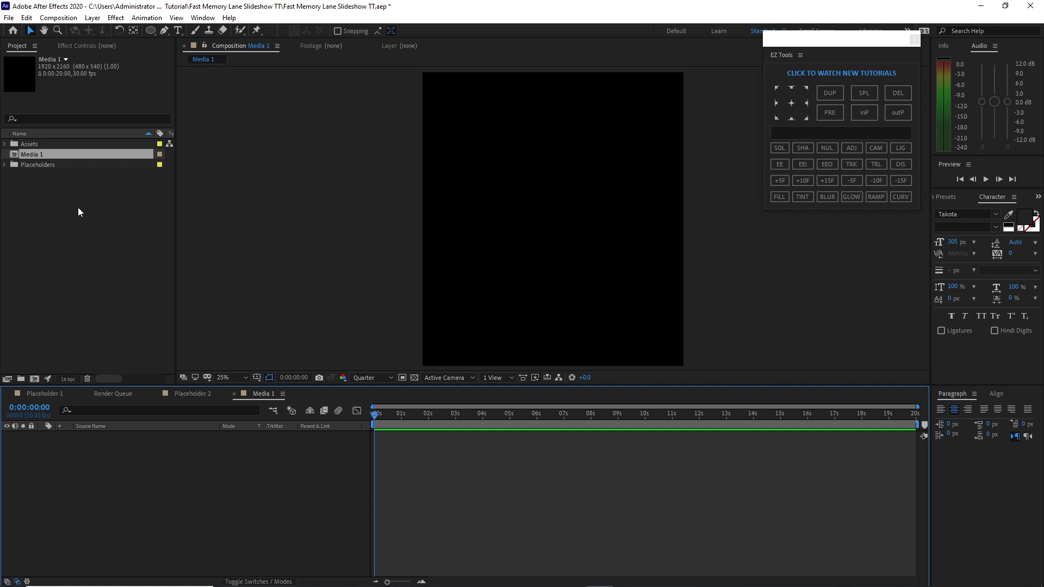
Add the five PNGs from the Other Elements Media folder to Media 1, with TEXTURE.jpg as the bottom layer.
{"action": "left_click", "coordinate": [5, 144]}
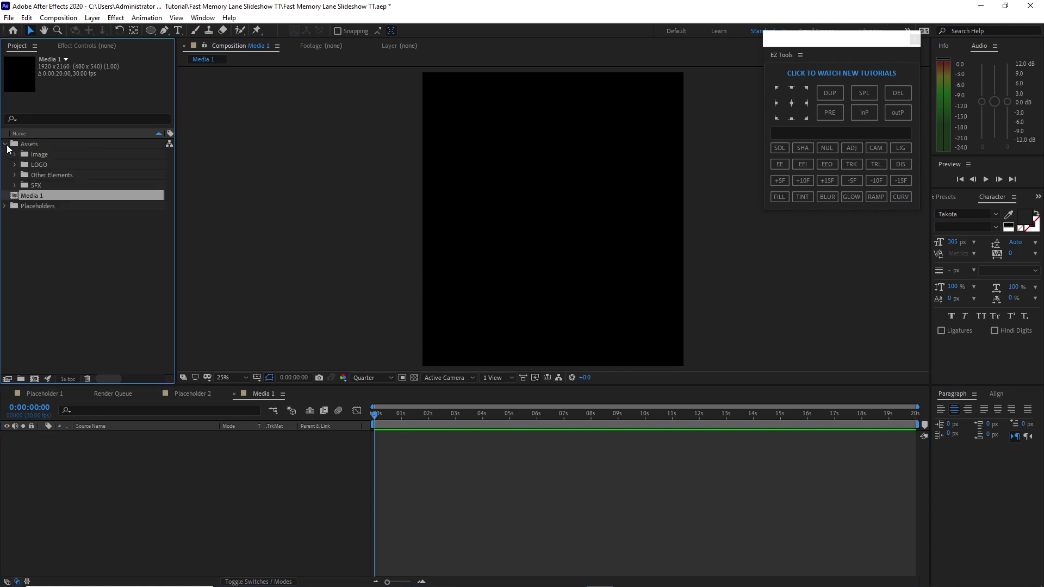
{"action": "left_click", "coordinate": [15, 175]}
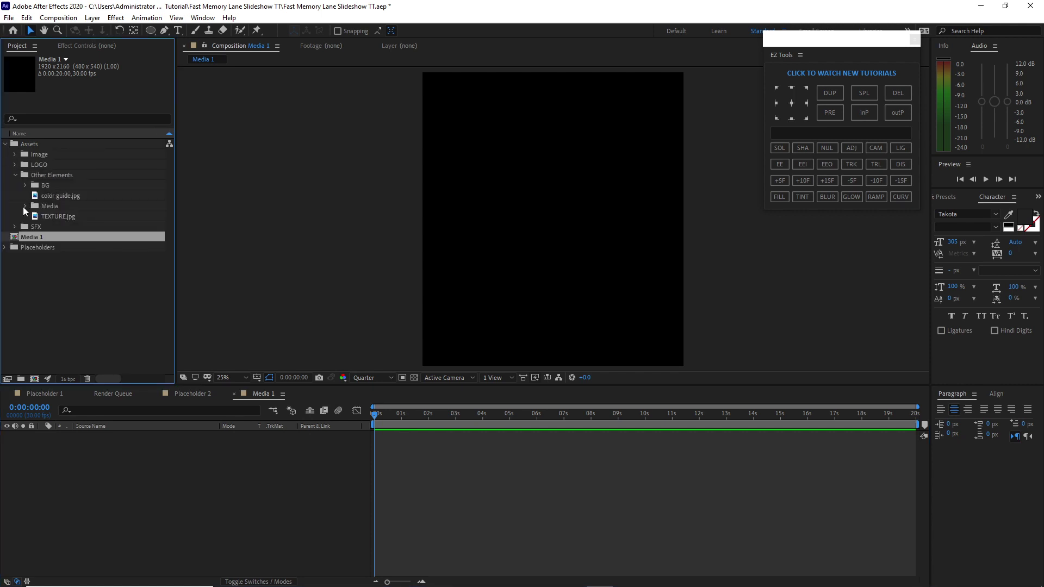
{"action": "left_click", "coordinate": [26, 206]}
{"action": "left_click_drag", "start_coordinate": [31, 218], "coordinate": [103, 481]}
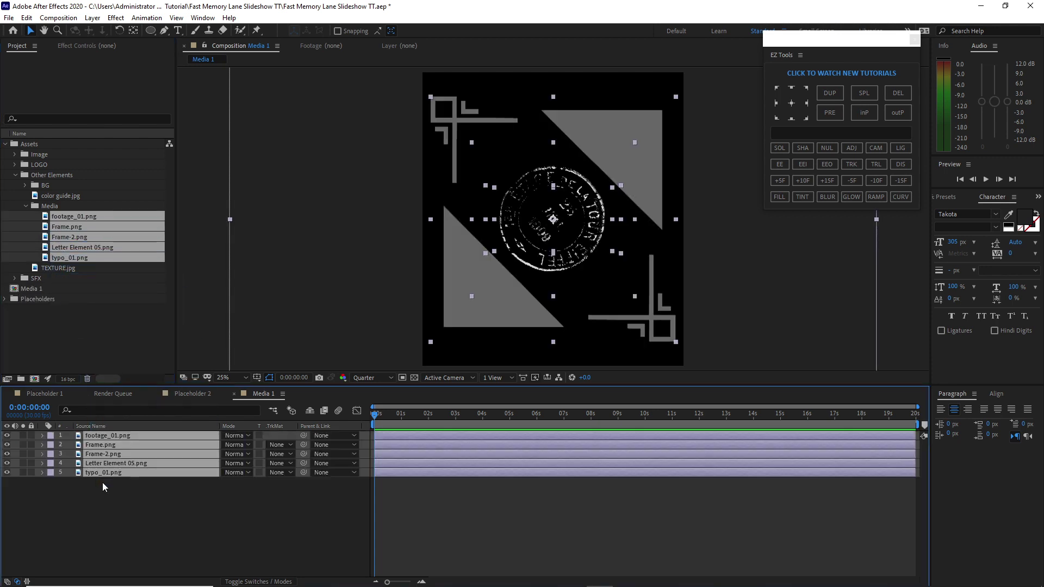
{"action": "left_click", "coordinate": [66, 269]}
{"action": "left_click_drag", "start_coordinate": [67, 268], "coordinate": [95, 514]}
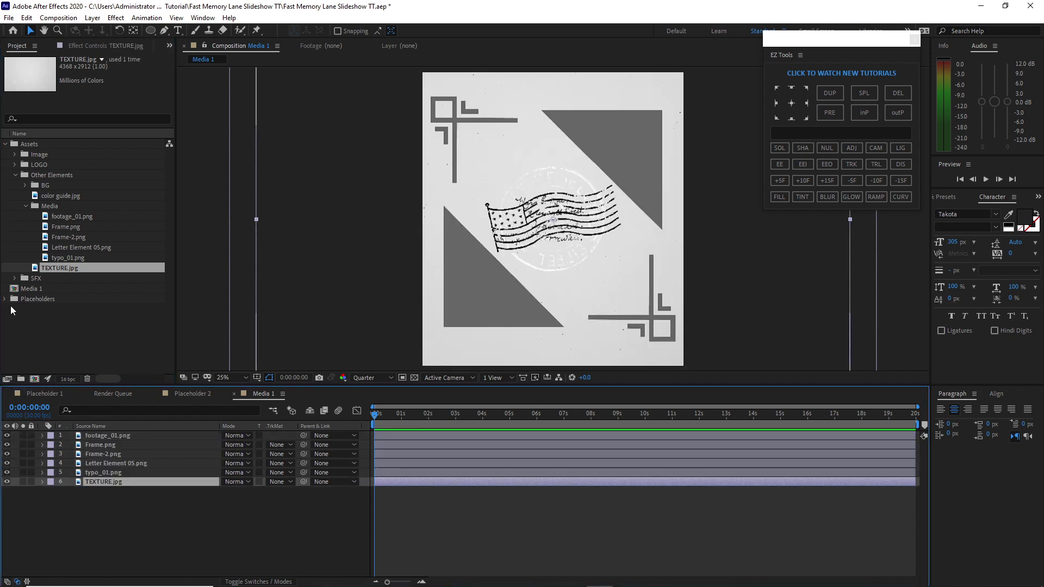
Add Placeholder 1 to Media 1 directly above the TEXTURE.jpg layer, and collapse the project folders.
{"action": "left_click", "coordinate": [5, 298]}
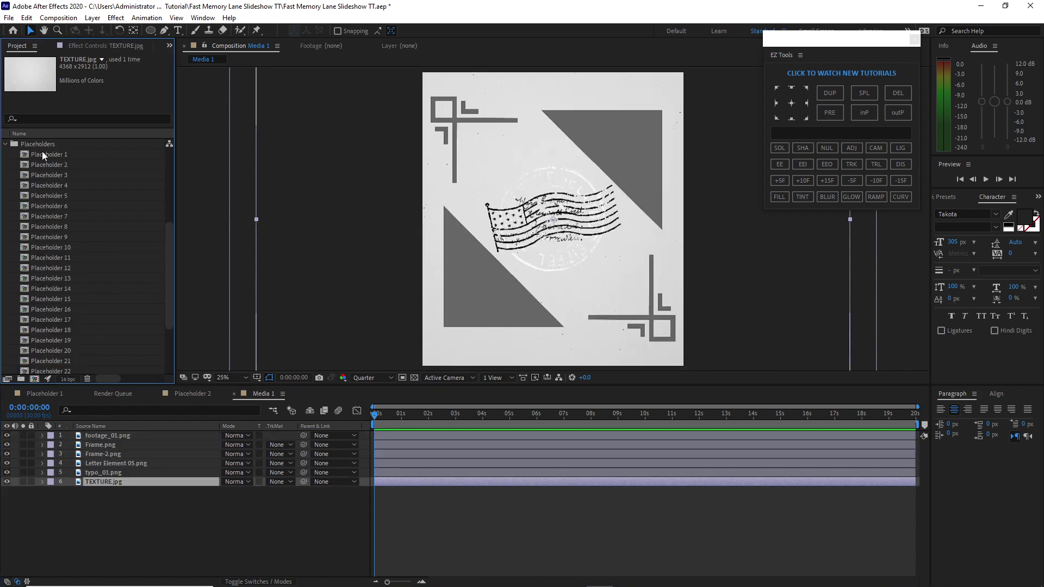
{"action": "left_click_drag", "start_coordinate": [42, 151], "coordinate": [112, 472]}
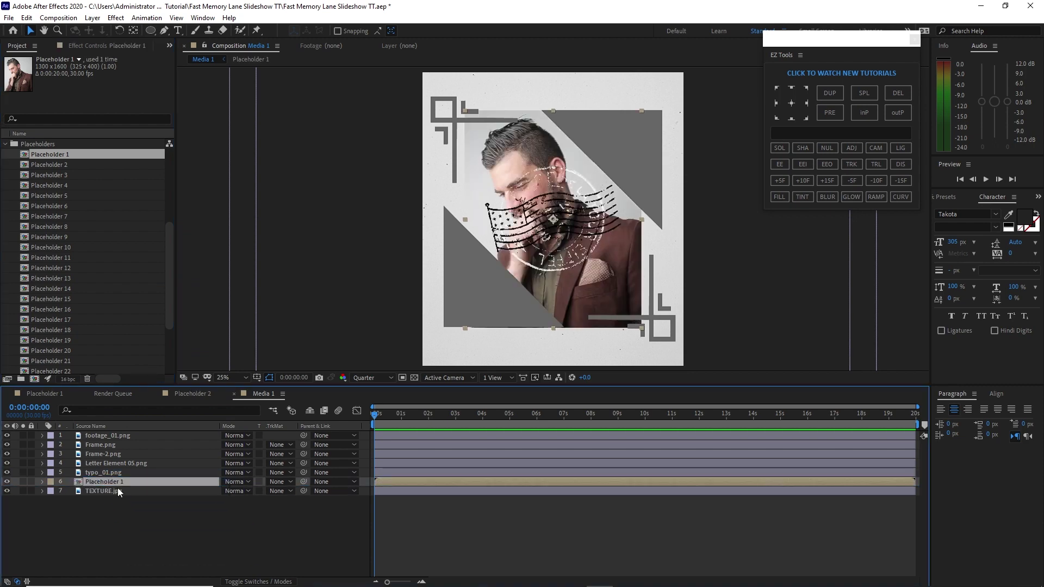
{"action": "left_click", "coordinate": [5, 143]}
{"action": "left_click", "coordinate": [8, 144]}
{"action": "left_click", "coordinate": [7, 144]}
Reveal Position and Scale on the five PNG layers and move Frame-2.png and Frame.png below typo_01.png, with Frame.png lowest.
{"action": "left_click", "coordinate": [69, 435]}
{"action": "left_click_drag", "start_coordinate": [69, 435], "coordinate": [86, 471]}
{"action": "key", "text": "s"}
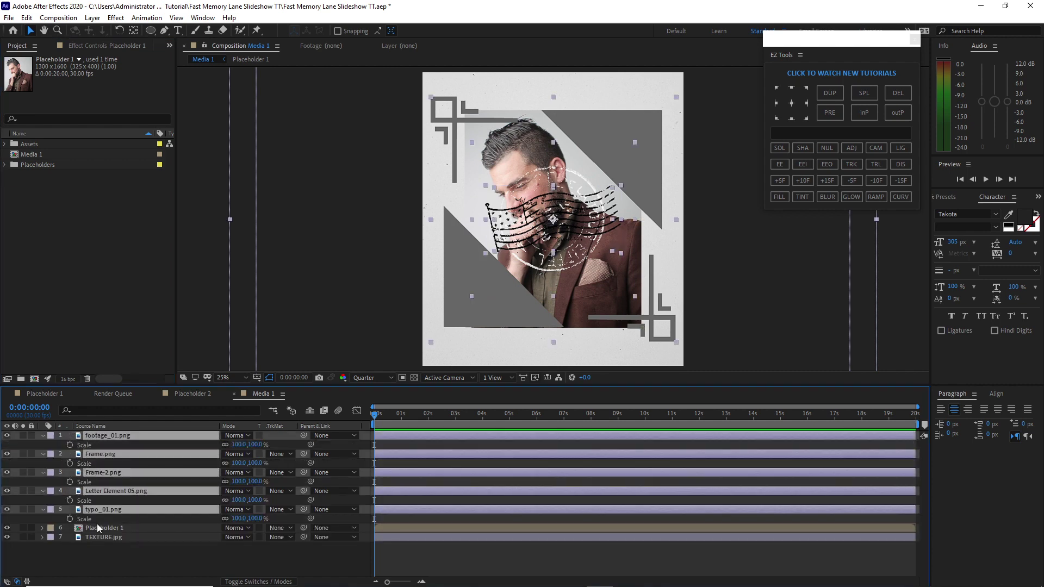
{"action": "key", "text": "shift+p"}
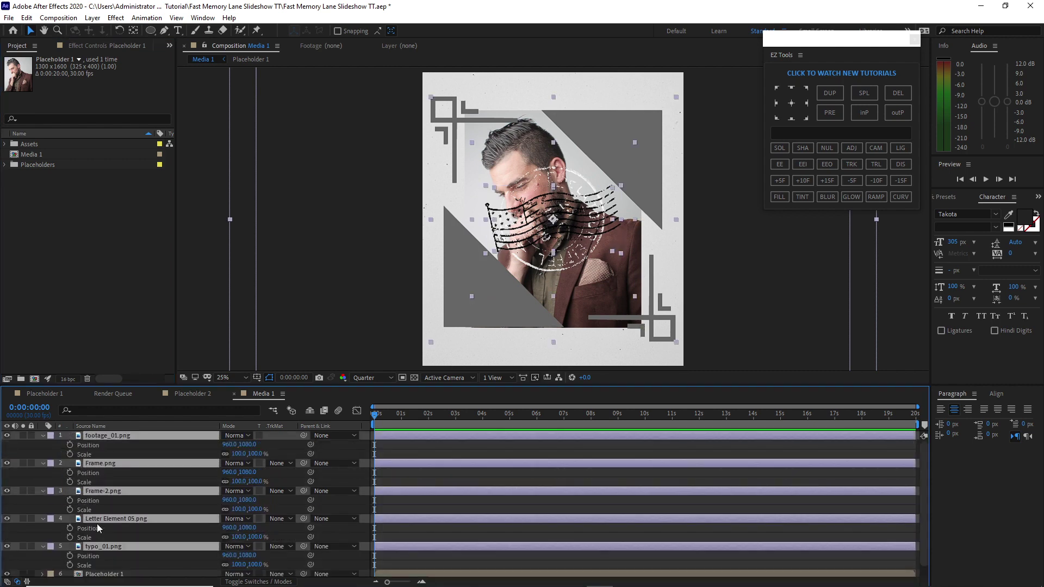
{"action": "left_click_drag", "start_coordinate": [136, 387], "coordinate": [136, 336]}
{"action": "left_click", "coordinate": [134, 556]}
{"action": "left_click_drag", "start_coordinate": [119, 412], "coordinate": [133, 497]}
{"action": "left_click_drag", "start_coordinate": [109, 414], "coordinate": [124, 493]}
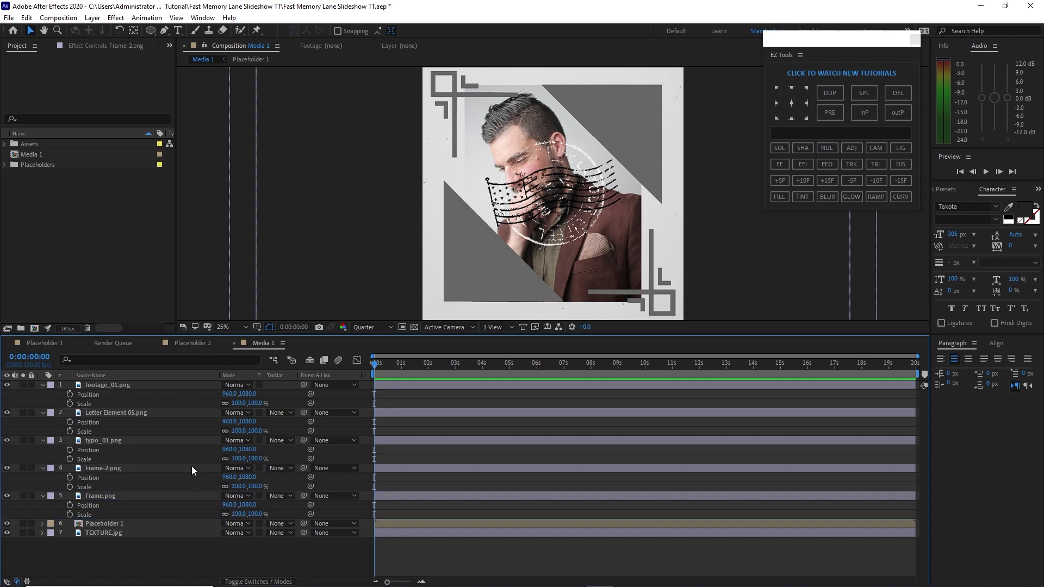
Set the scale of Frame-2.png to 30% and Frame.png to 140%.
{"action": "left_click", "coordinate": [192, 465]}
{"action": "left_click", "coordinate": [238, 486]}
{"action": "type", "text": "30"}
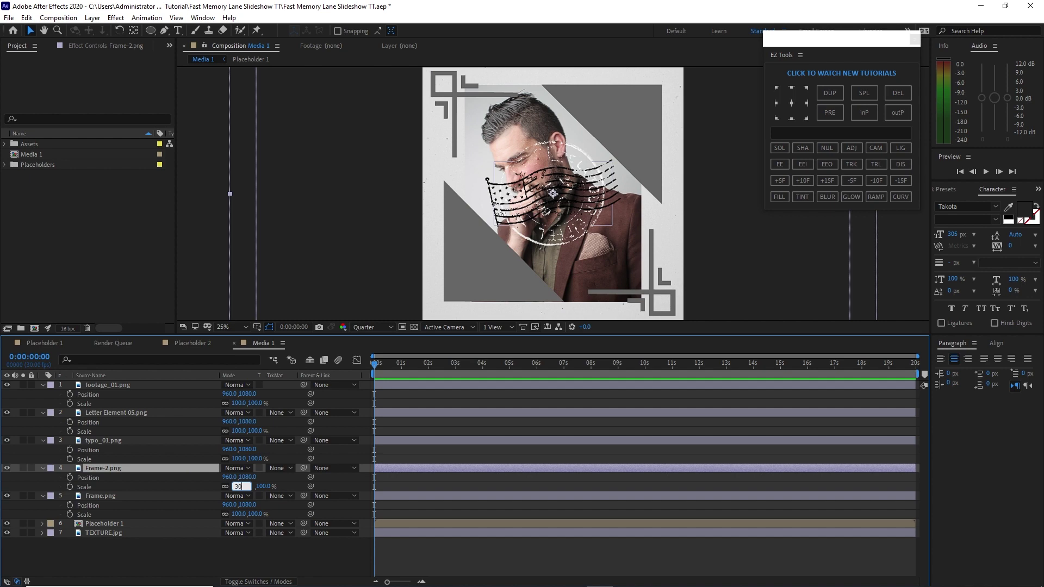
{"action": "key", "text": "Return"}
{"action": "left_click", "coordinate": [238, 513]}
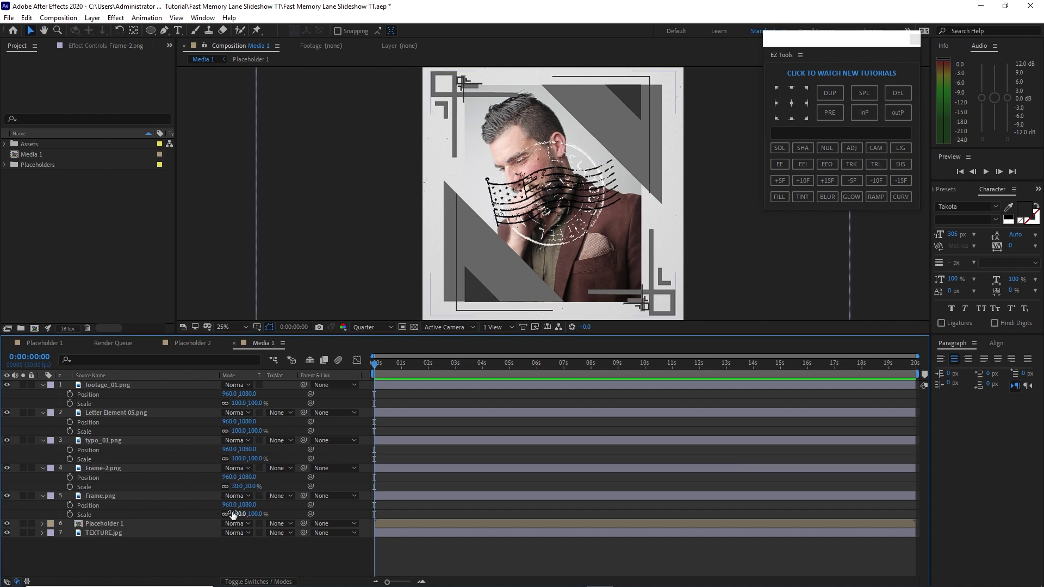
{"action": "type", "text": "140"}
{"action": "key", "text": "Return"}
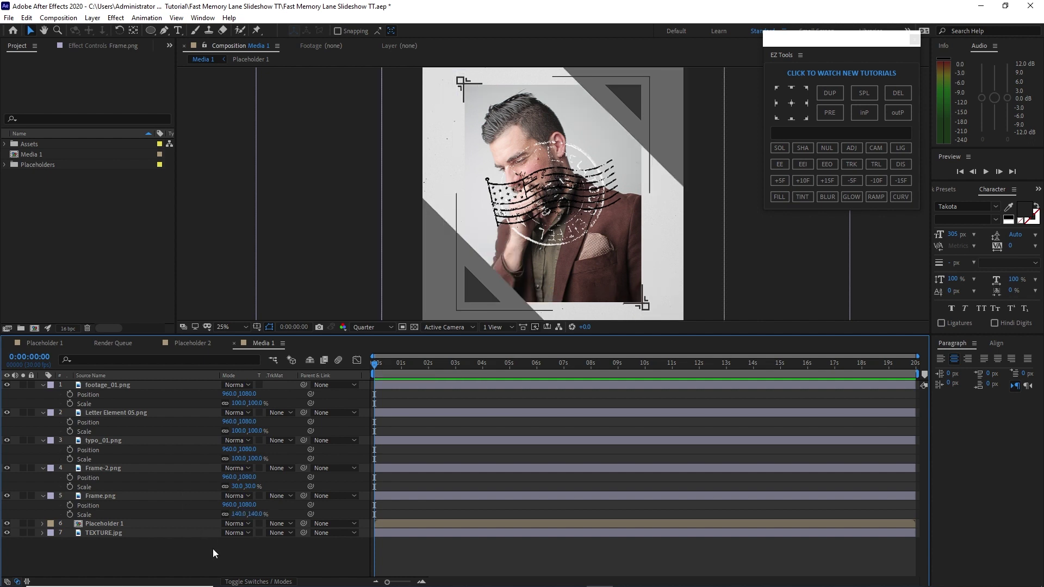
Lock the Frame.png, Frame-2.png and Placeholder 1 layers.
{"action": "left_click", "coordinate": [31, 496]}
{"action": "left_click", "coordinate": [31, 468]}
{"action": "left_click", "coordinate": [32, 524]}
Place footage_01.png at about 516, 1892, Letter Element 05.png at about 1684, 396, and typo_01.png at about 116, 1524.
{"action": "left_click_drag", "start_coordinate": [555, 195], "coordinate": [495, 305]}
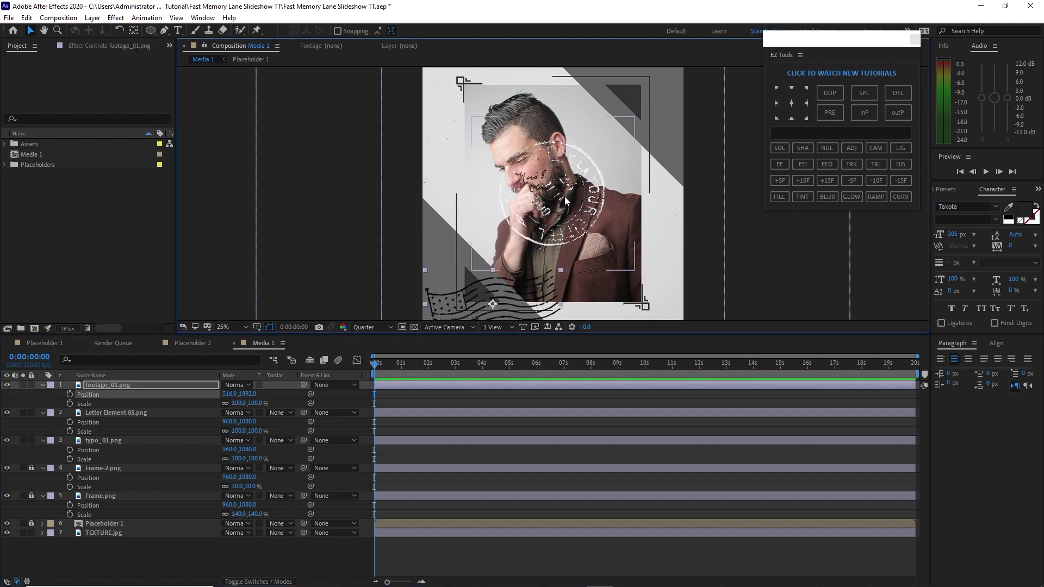
{"action": "left_click_drag", "start_coordinate": [557, 191], "coordinate": [652, 103]}
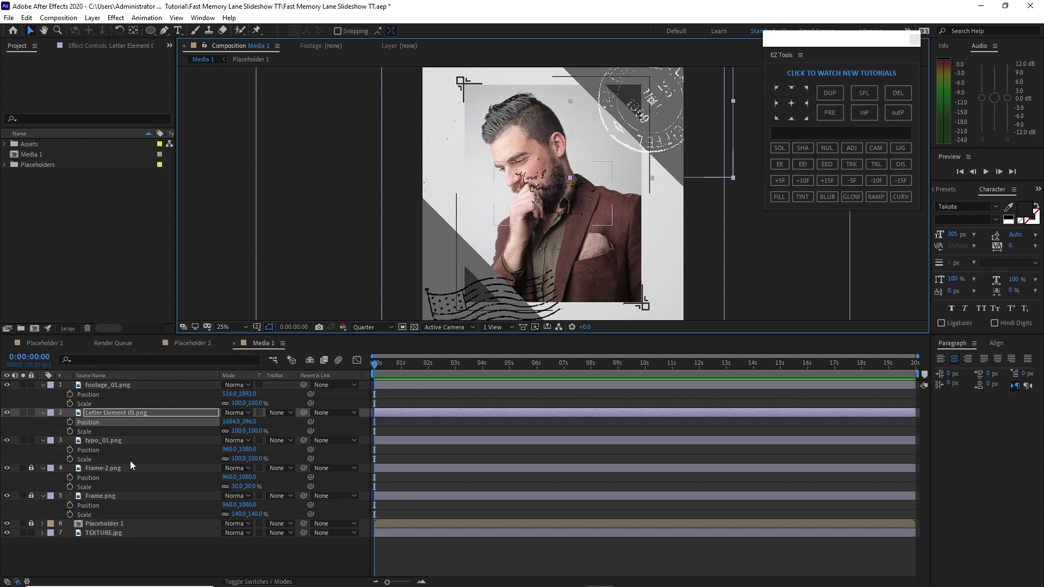
{"action": "left_click", "coordinate": [125, 443]}
{"action": "left_click_drag", "start_coordinate": [550, 197], "coordinate": [436, 257]}
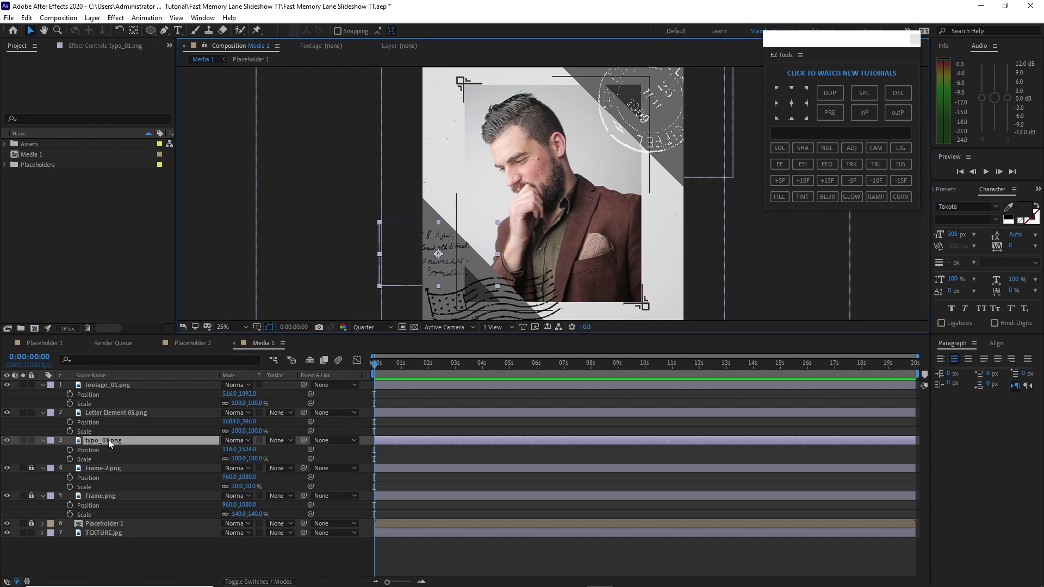
Duplicate typo_01.png, lock the original, and move the copy to the right edge of the card beside the photo.
{"action": "left_click", "coordinate": [26, 18]}
{"action": "left_click", "coordinate": [49, 158]}
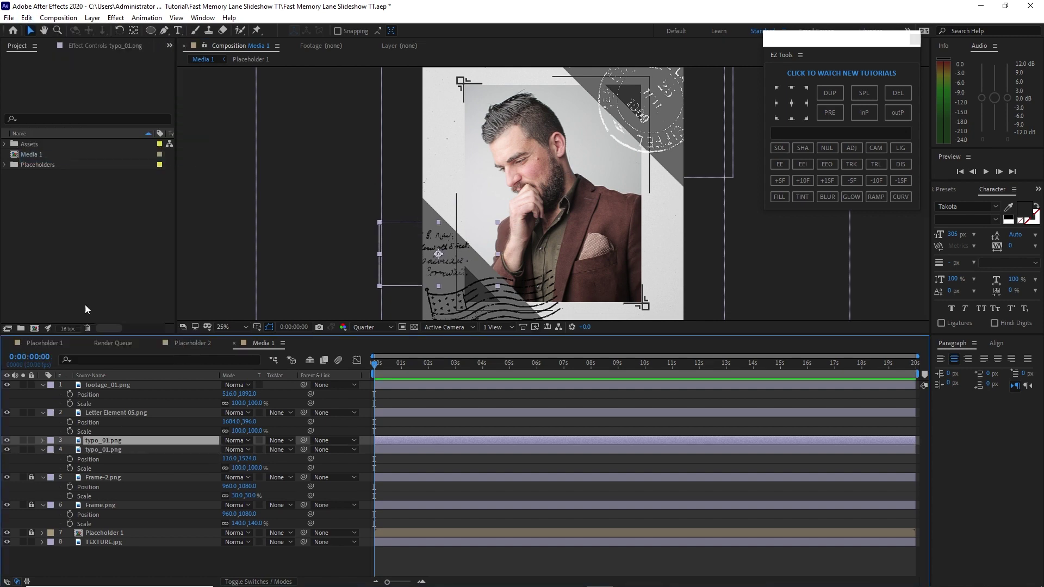
{"action": "left_click", "coordinate": [31, 449]}
{"action": "left_click_drag", "start_coordinate": [438, 254], "coordinate": [672, 188]}
{"action": "key", "text": "comma"}
Duplicate the Media 1 composition as Media 2 and open the copy.
{"action": "left_click", "coordinate": [23, 154]}
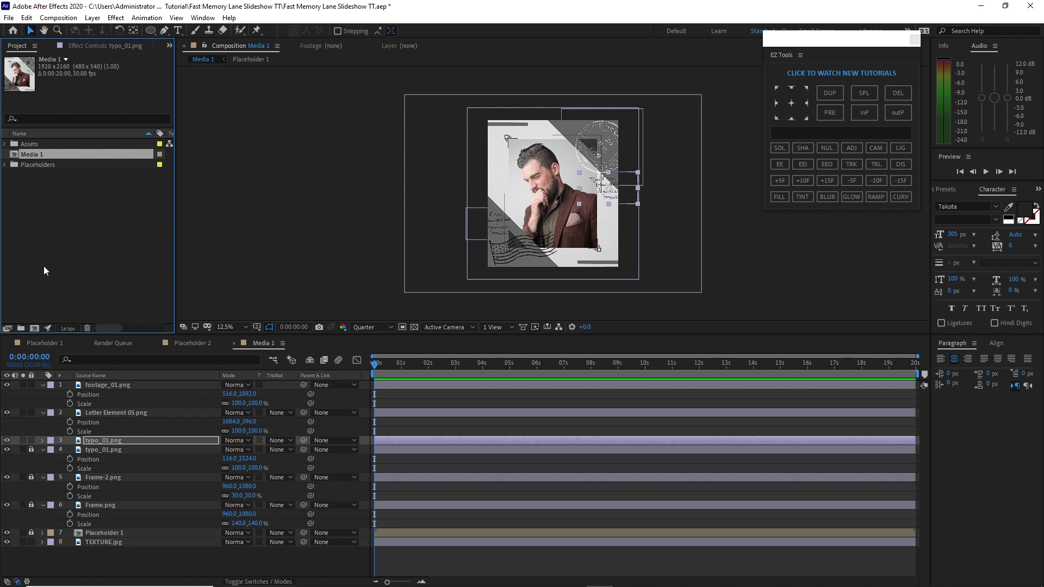
{"action": "key", "text": "ctrl+d"}
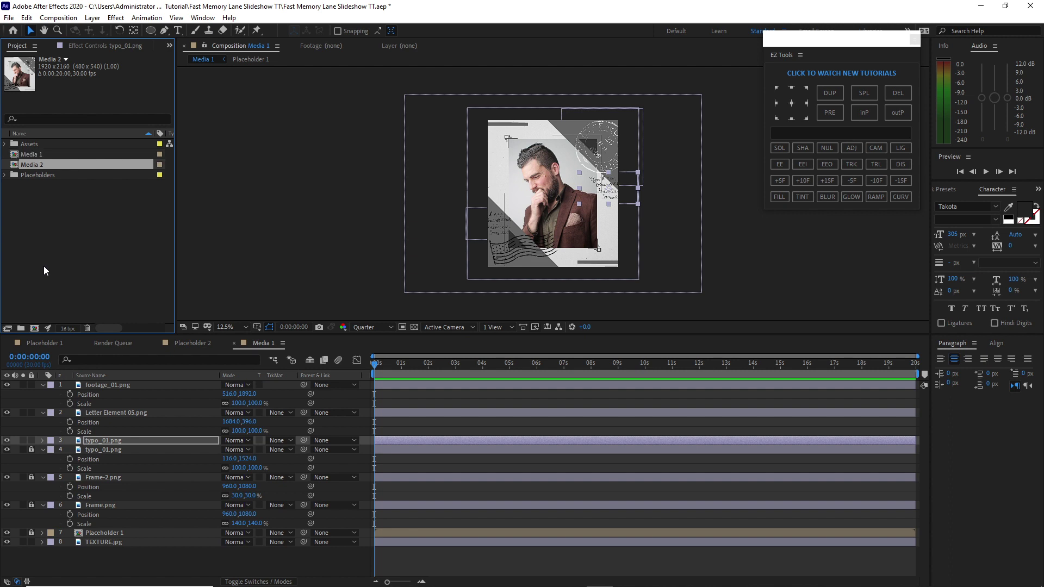
{"action": "double_click", "coordinate": [49, 164]}
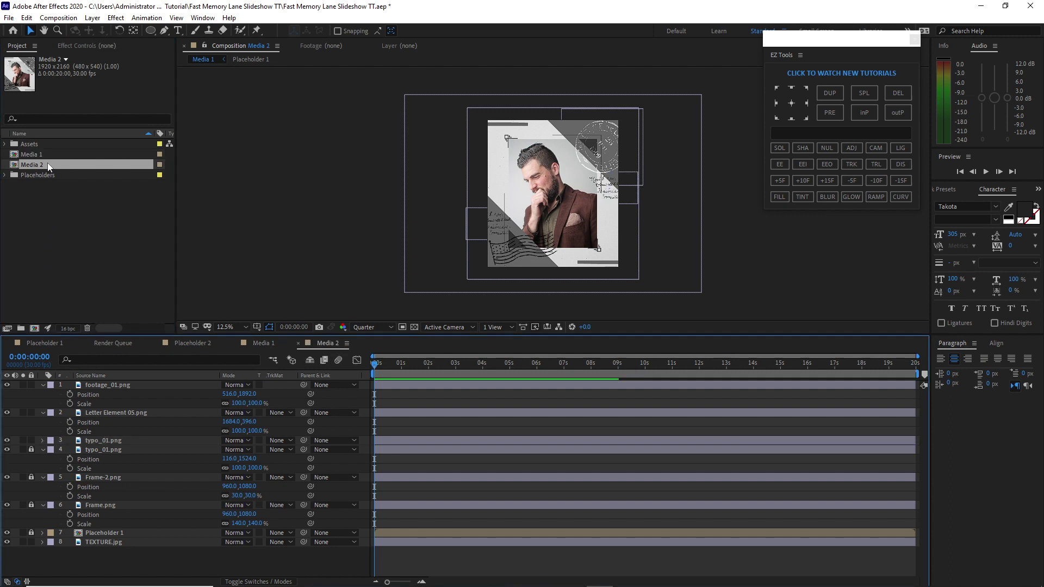
Unlock the Placeholder 1 layer in Media 2 and replace its source with Placeholder 2.
{"action": "left_click", "coordinate": [31, 533]}
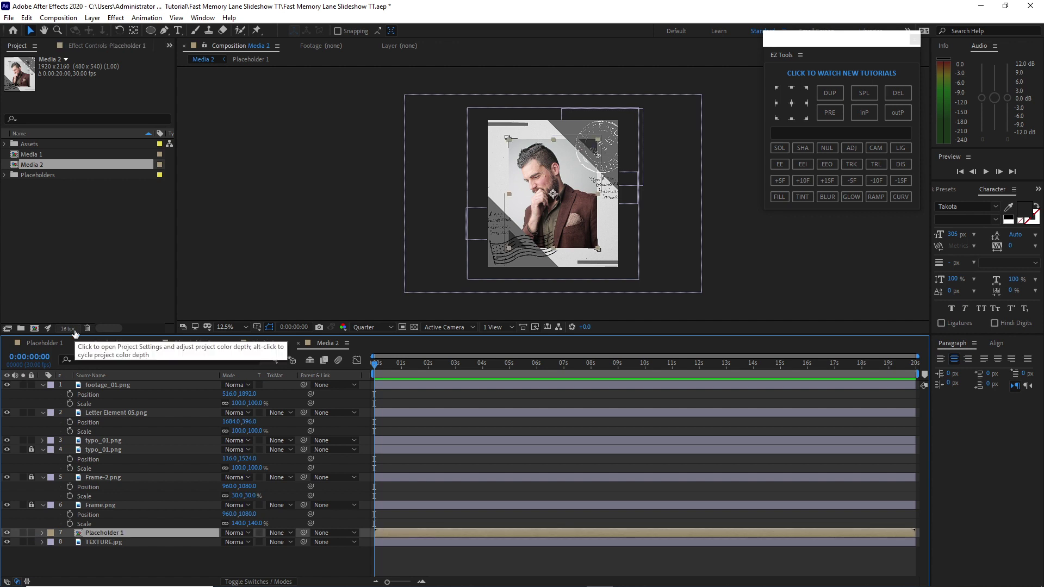
{"action": "left_click", "coordinate": [6, 175]}
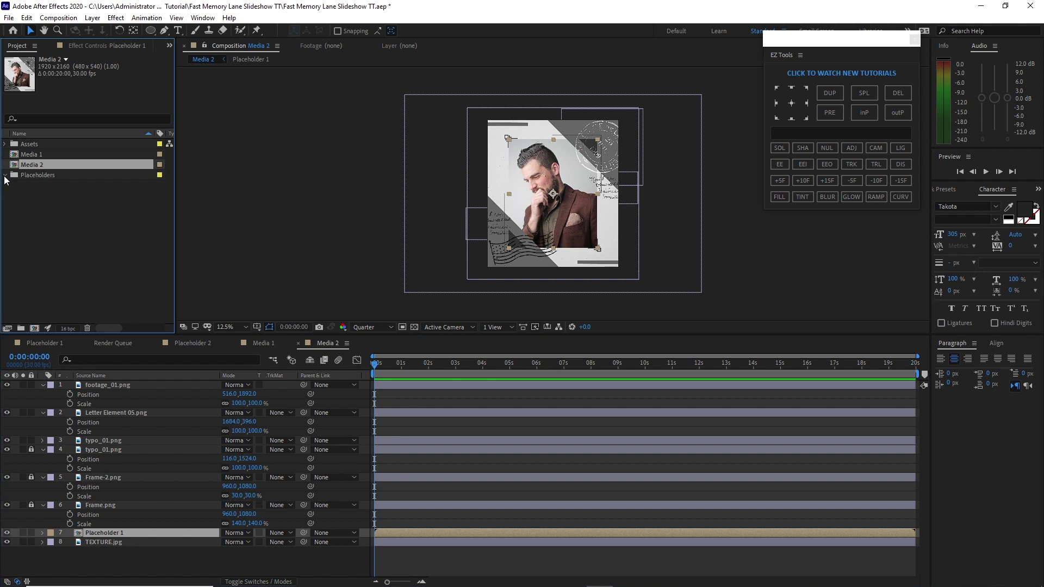
{"action": "left_click", "coordinate": [57, 165]}
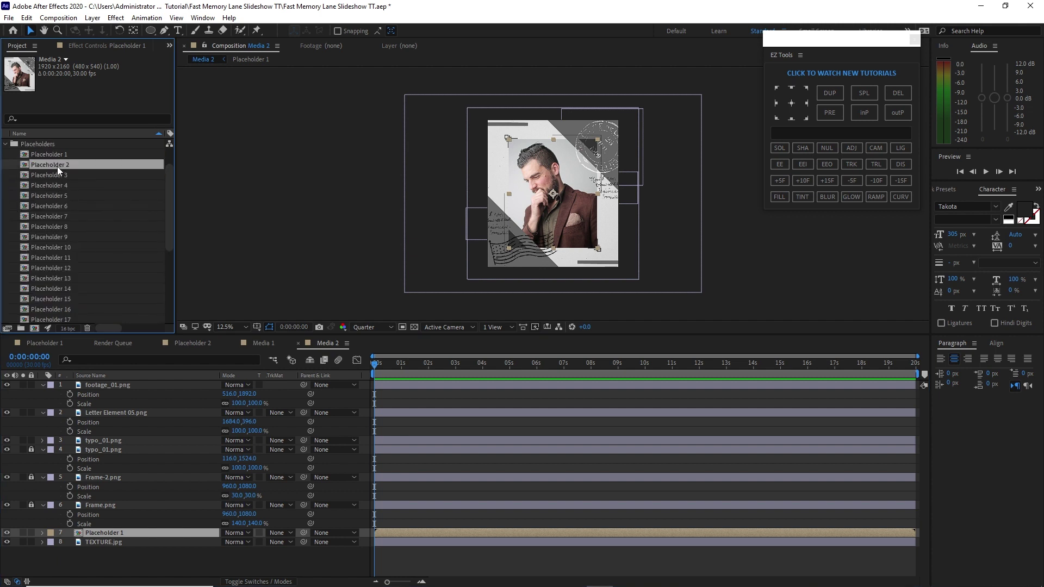
{"action": "left_click_drag", "start_coordinate": [57, 166], "coordinate": [104, 533]}
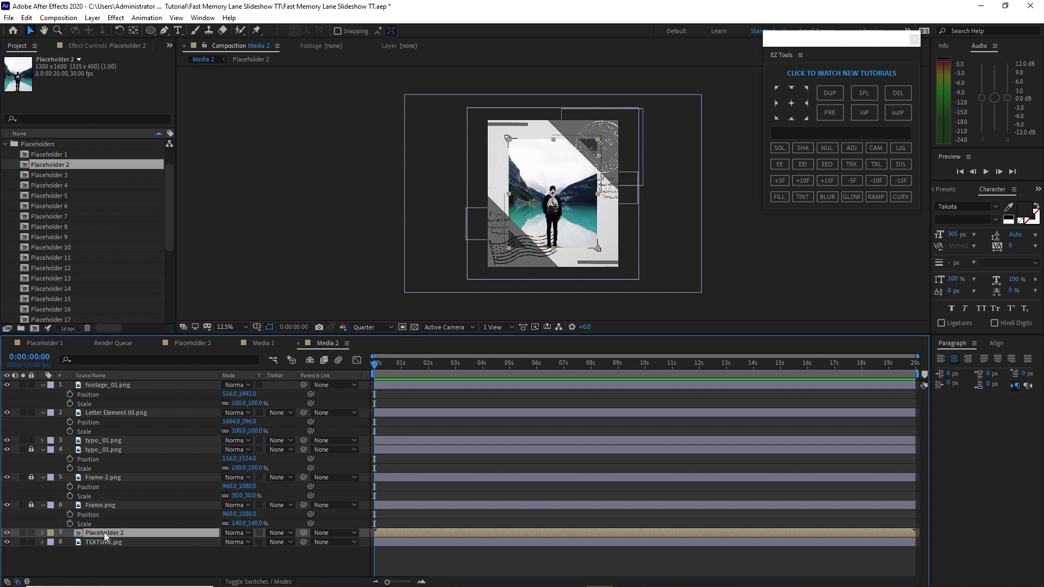
Unlock the lower typo_01.png layer and Frame-2.png, and hide Frame-2.png.
{"action": "left_click", "coordinate": [31, 450]}
{"action": "left_click", "coordinate": [31, 478]}
{"action": "left_click", "coordinate": [7, 478]}
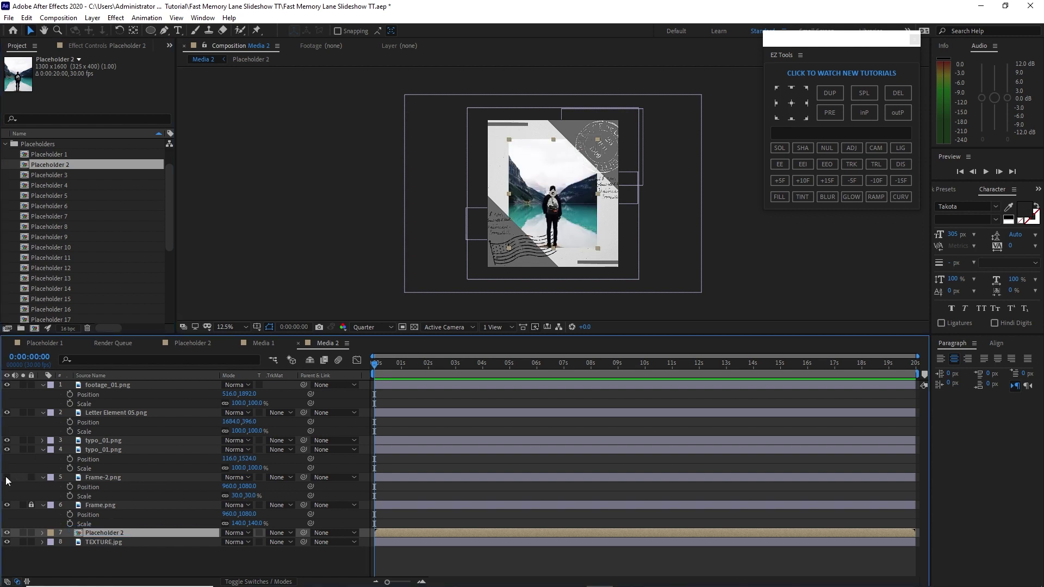
Rearrange Media 2: footage_01.png to about 180, 1252, Letter Element 05.png to 1716, 1716, typo_01.png to 108, 380, its copy to the lower-left corner.
{"action": "left_click_drag", "start_coordinate": [504, 226], "coordinate": [497, 144]}
{"action": "left_click_drag", "start_coordinate": [601, 148], "coordinate": [605, 238]}
{"action": "left_click_drag", "start_coordinate": [510, 253], "coordinate": [488, 213]}
{"action": "left_click_drag", "start_coordinate": [605, 187], "coordinate": [507, 249]}
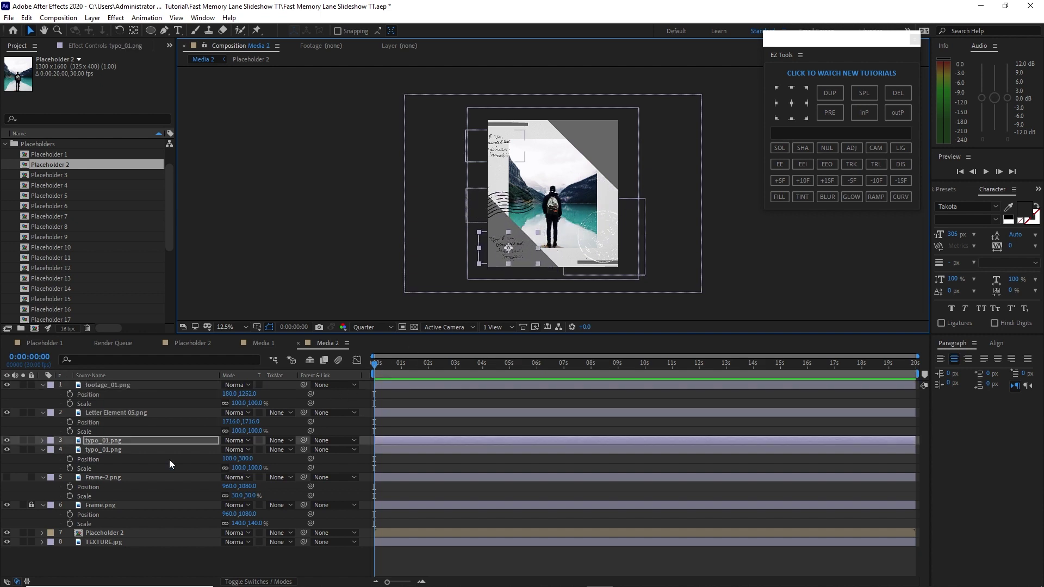
Collapse the revealed properties of all layers in Media 2.
{"action": "left_click", "coordinate": [42, 386]}
{"action": "left_click", "coordinate": [42, 395]}
{"action": "left_click", "coordinate": [43, 413]}
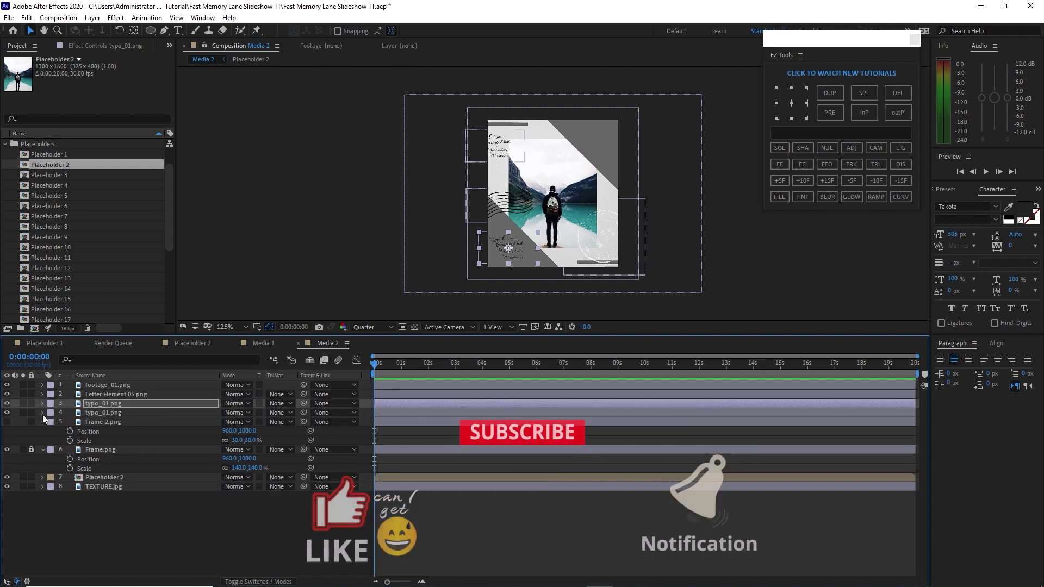
{"action": "left_click", "coordinate": [42, 421]}
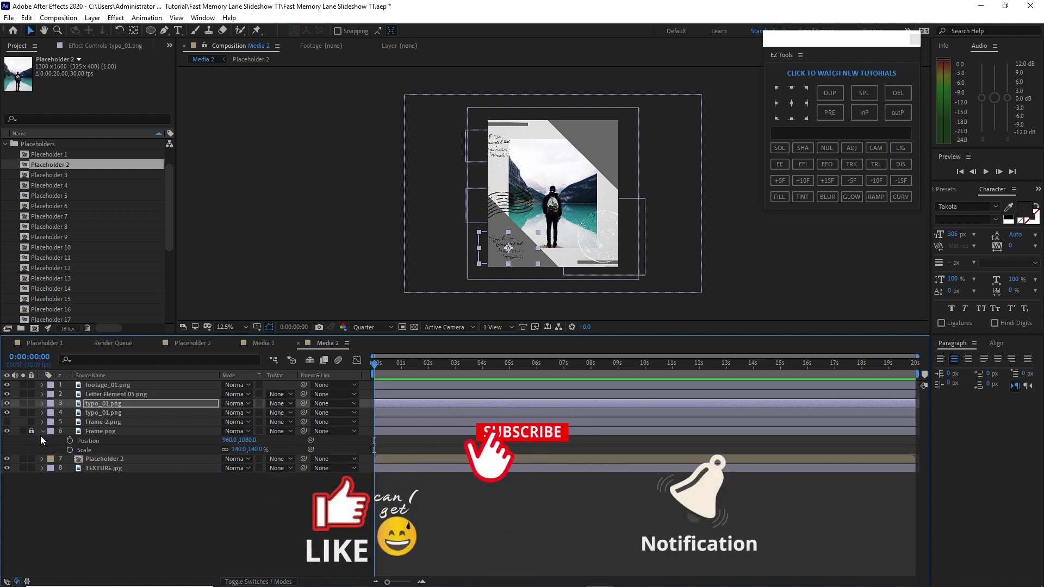
{"action": "left_click", "coordinate": [42, 431]}
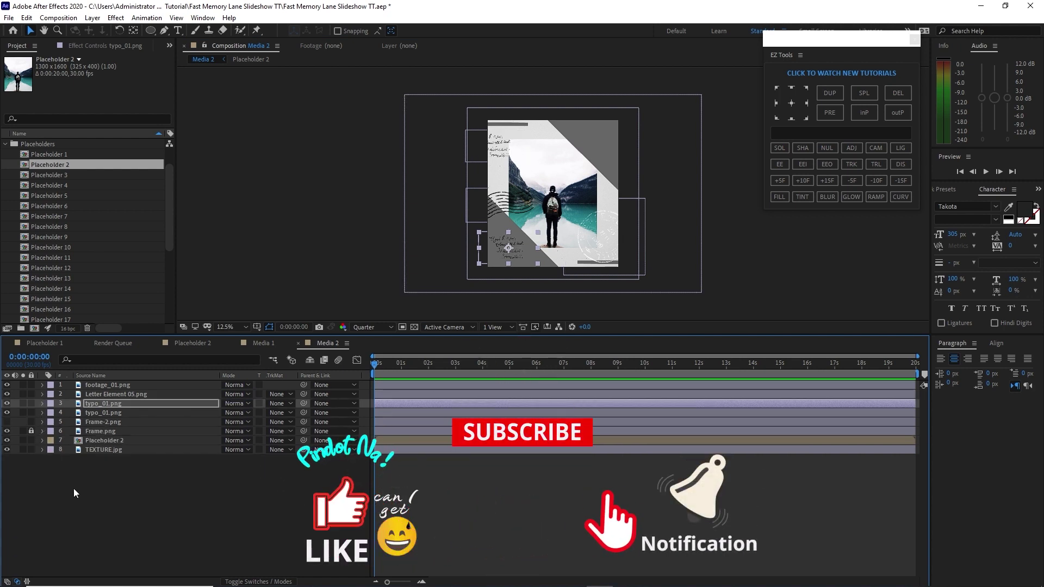
Duplicate Media 1 and Media 2 together repeatedly until there are 30 Media compositions.
{"action": "left_click", "coordinate": [5, 145]}
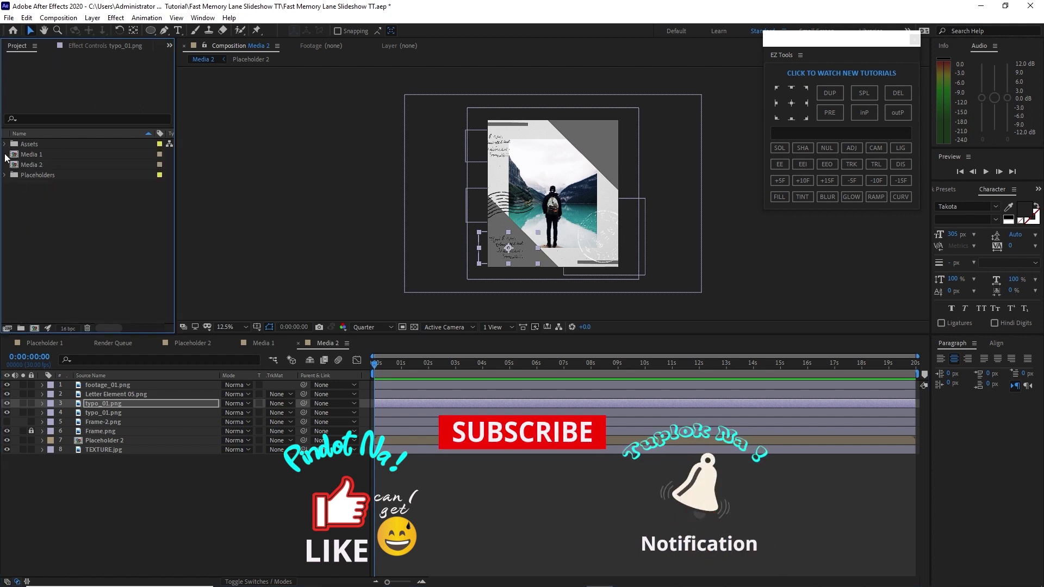
{"action": "left_click_drag", "start_coordinate": [10, 150], "coordinate": [25, 164]}
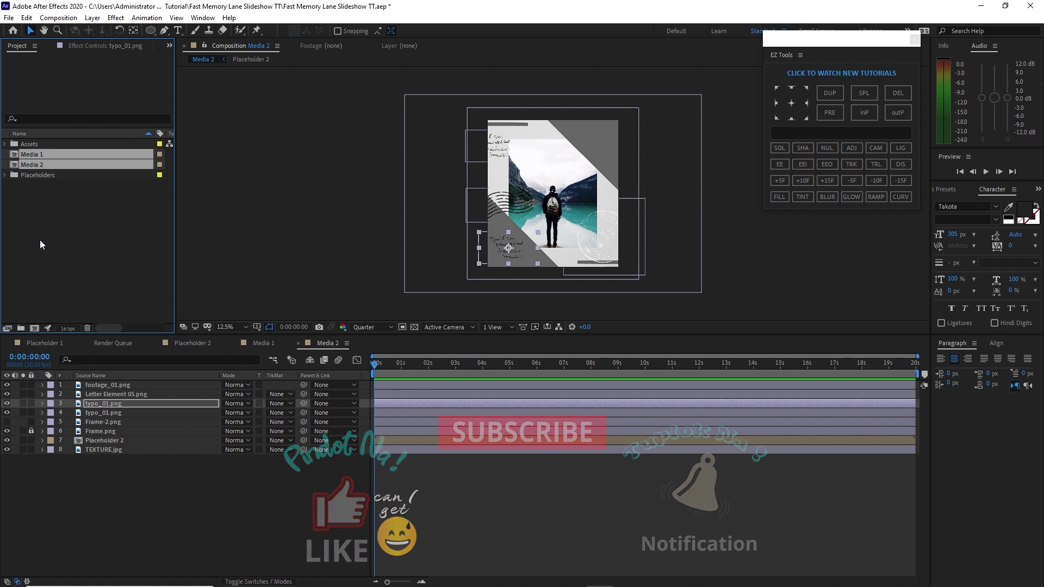
{"action": "key", "text": "ctrl+d"}
{"action": "key", "text": "ctrl+d"}
{"action": "key", "text": "ctrl+d"}
{"action": "key", "text": "ctrl+d"}
{"action": "key", "text": "ctrl+d"}
{"action": "key", "text": "ctrl+d"}
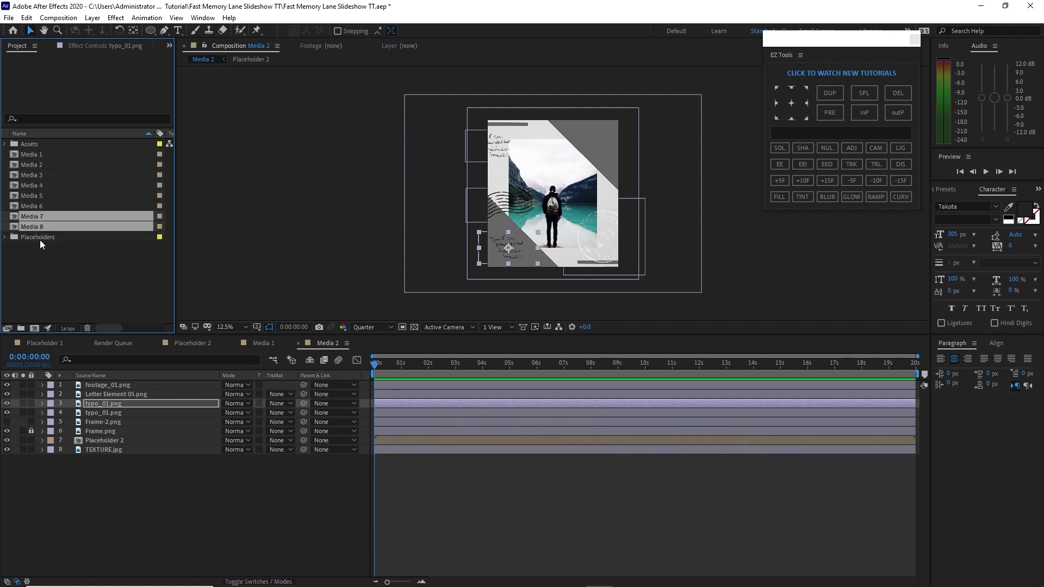
{"action": "key", "text": "ctrl+d"}
{"action": "key", "text": "ctrl+d"}
{"action": "key", "text": "ctrl+d"}
{"action": "key", "text": "ctrl+d"}
{"action": "key", "text": "ctrl+d"}
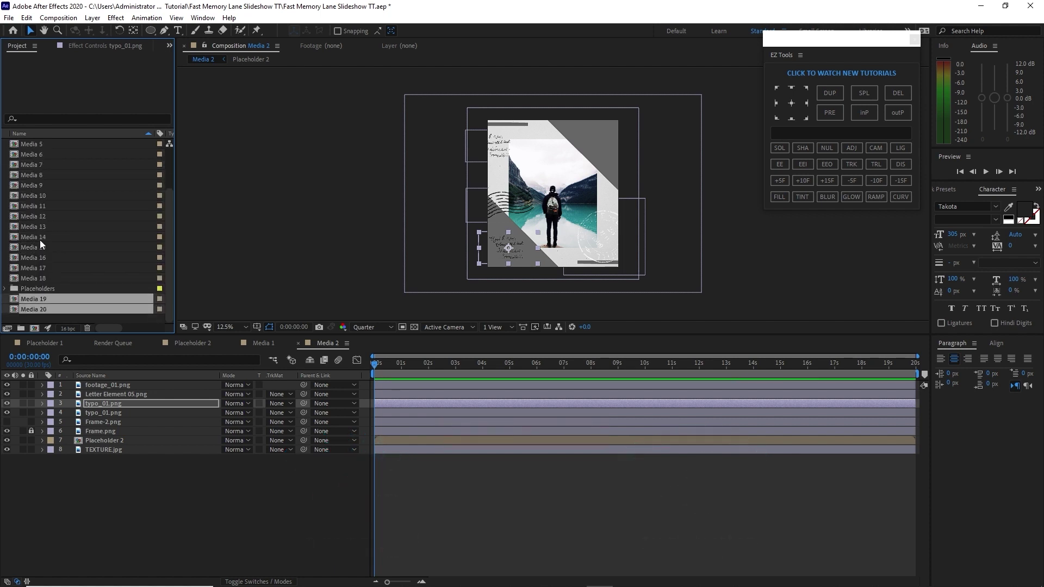
{"action": "key", "text": "ctrl+d"}
{"action": "key", "text": "ctrl+d"}
{"action": "key", "text": "ctrl+d"}
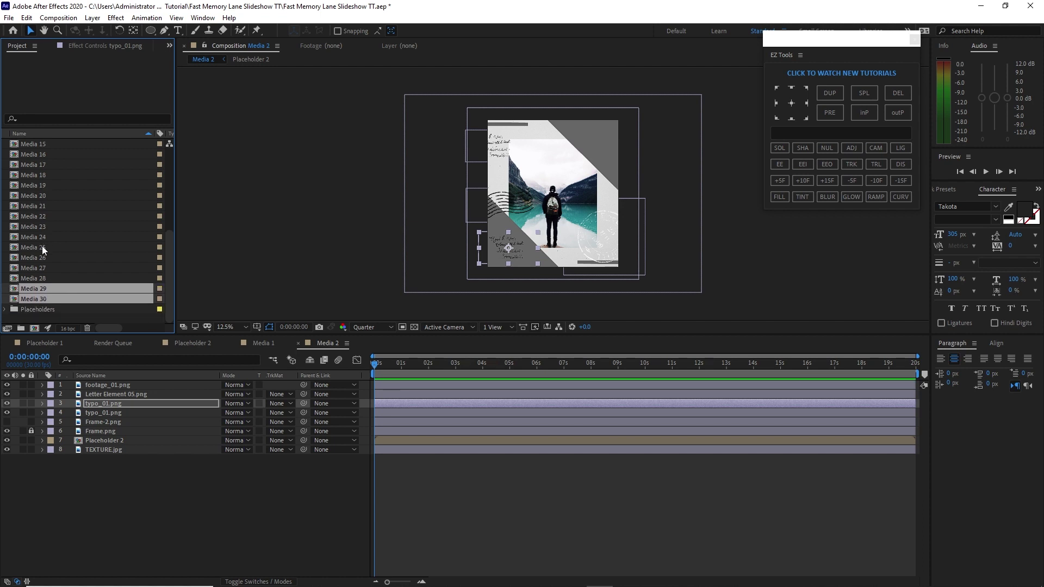
Create a project folder named Media.
{"action": "left_click", "coordinate": [22, 329]}
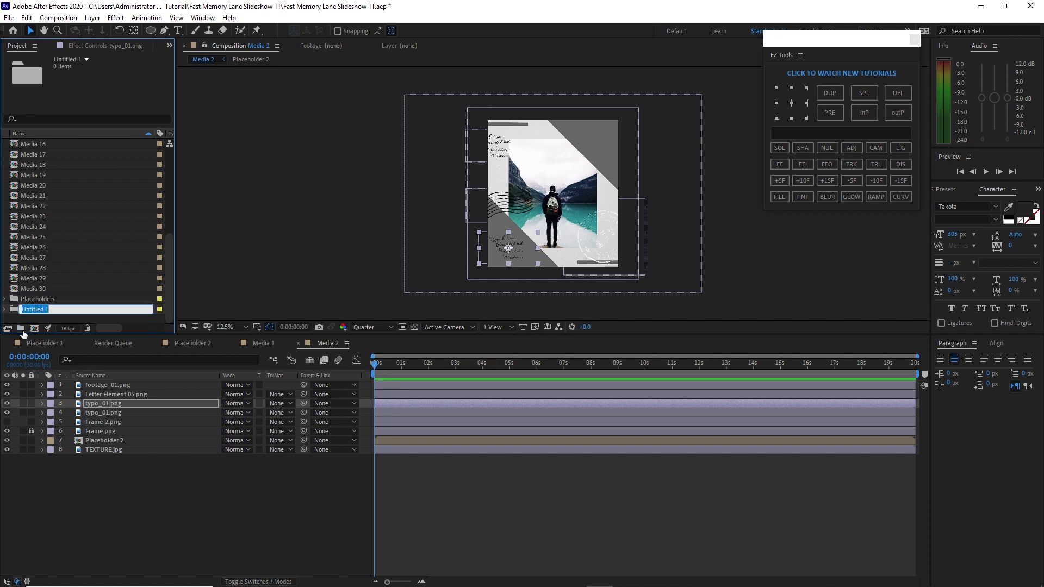
{"action": "type", "text": "Media"}
{"action": "key", "text": "Return"}
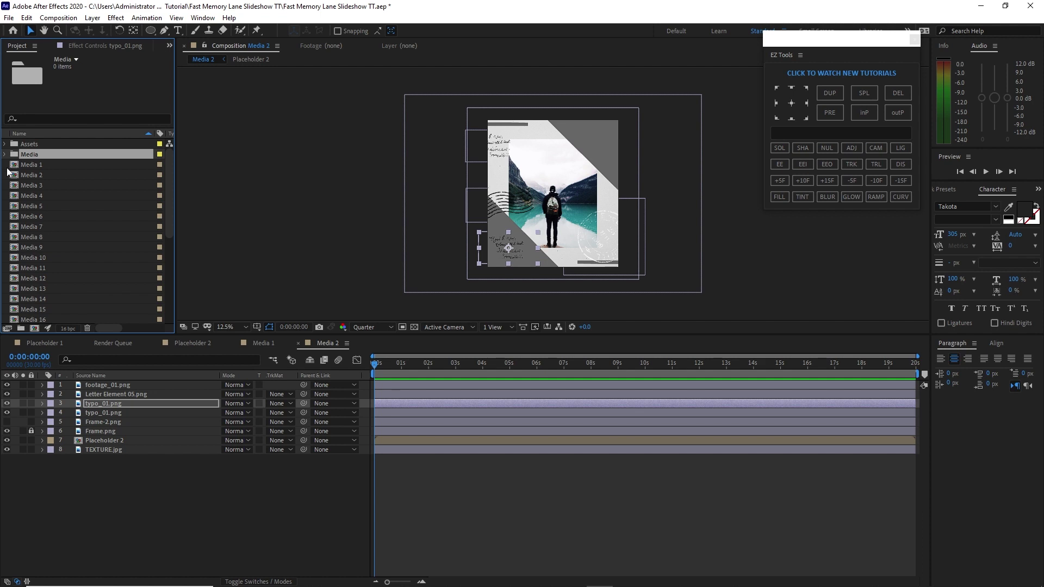
Move all the Media compositions into the Media project folder.
{"action": "left_click_drag", "start_coordinate": [2, 167], "coordinate": [68, 296]}
{"action": "scroll", "coordinate": [53, 165], "scroll_direction": "up", "scroll_amount": 5}
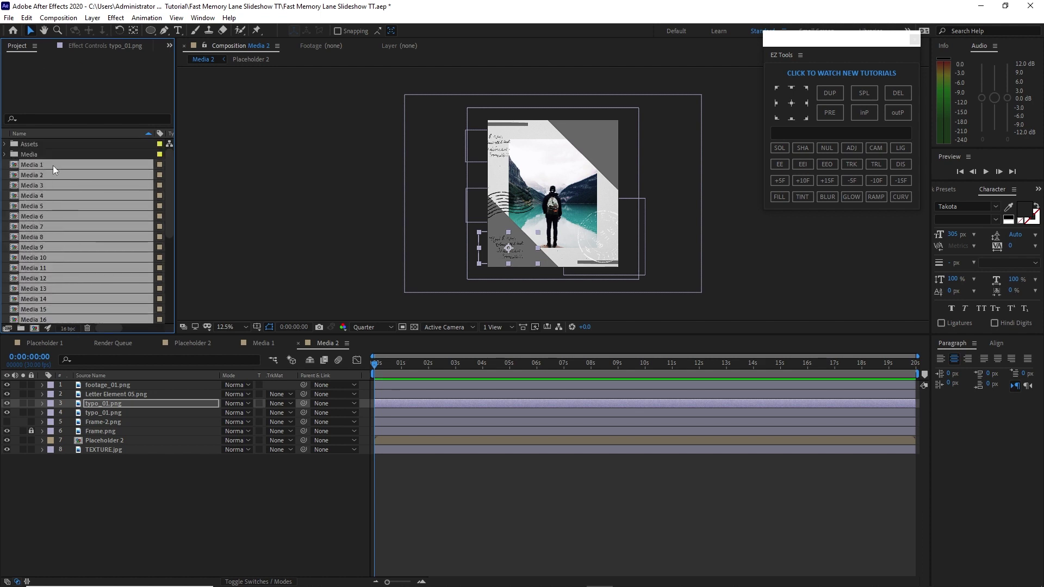
{"action": "left_click_drag", "start_coordinate": [53, 166], "coordinate": [51, 159]}
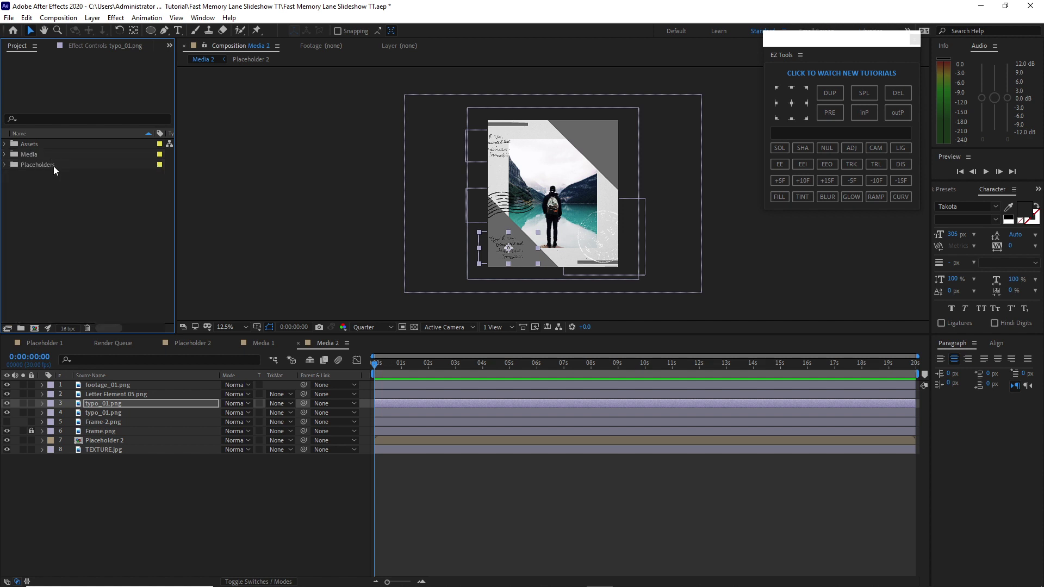
Create a new composition named Elements with a width of 3840 px.
{"action": "left_click", "coordinate": [58, 17]}
{"action": "left_click", "coordinate": [71, 30]}
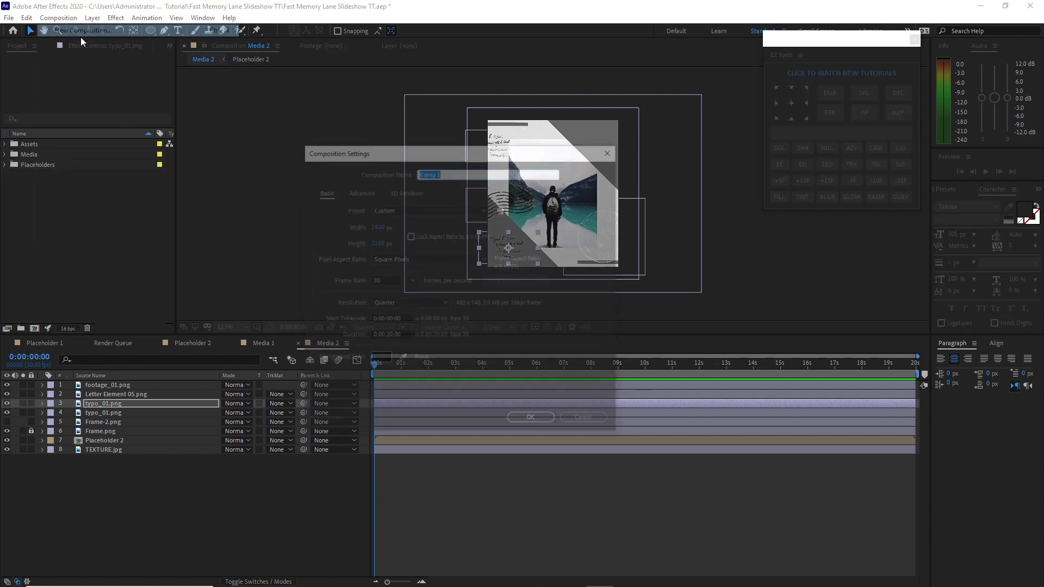
{"action": "type", "text": "Elements"}
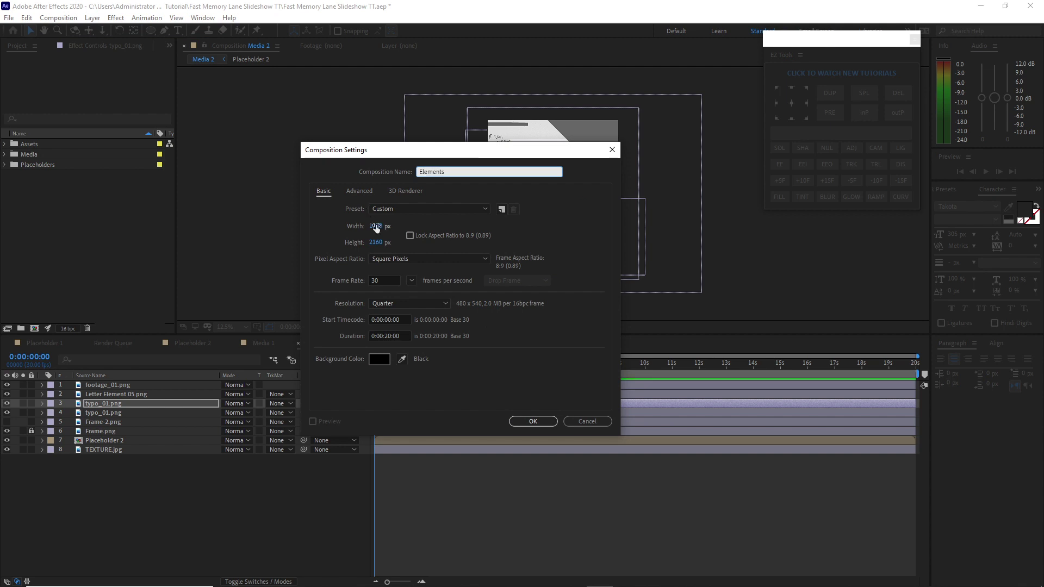
{"action": "left_click", "coordinate": [376, 227]}
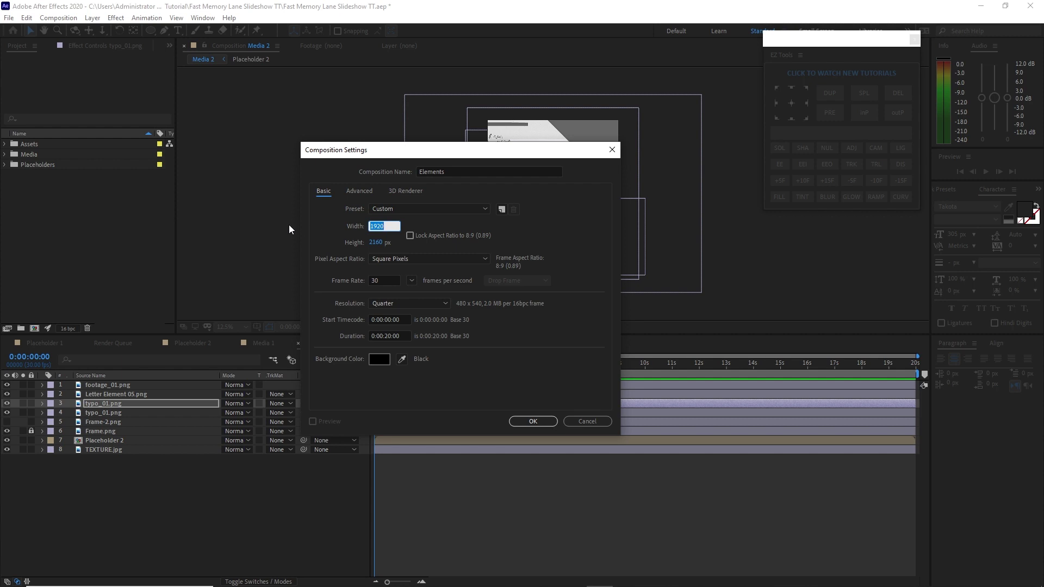
{"action": "type", "text": "3840"}
{"action": "left_click", "coordinate": [519, 422]}
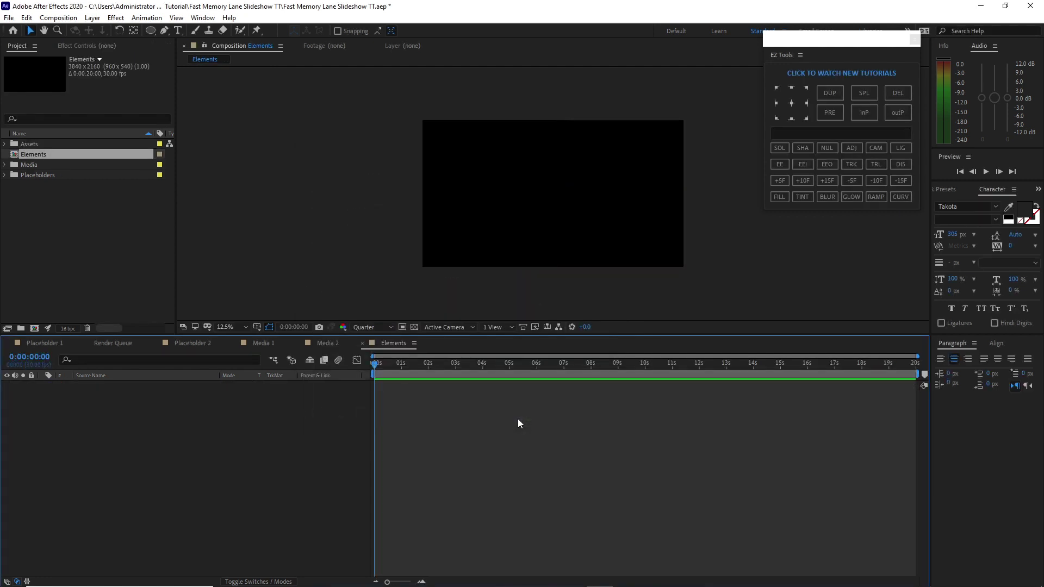
Add Element_9.png, footage_02.png and footage_03.png from the BG assets to Elements, with TEXTURE.jpg as the lowest layer.
{"action": "left_click", "coordinate": [5, 144]}
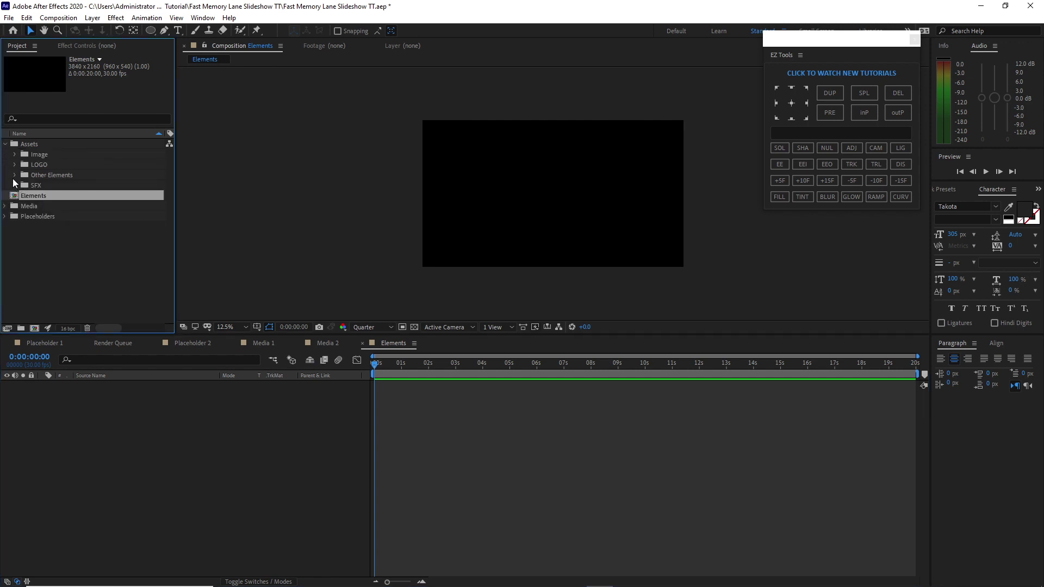
{"action": "left_click", "coordinate": [14, 175]}
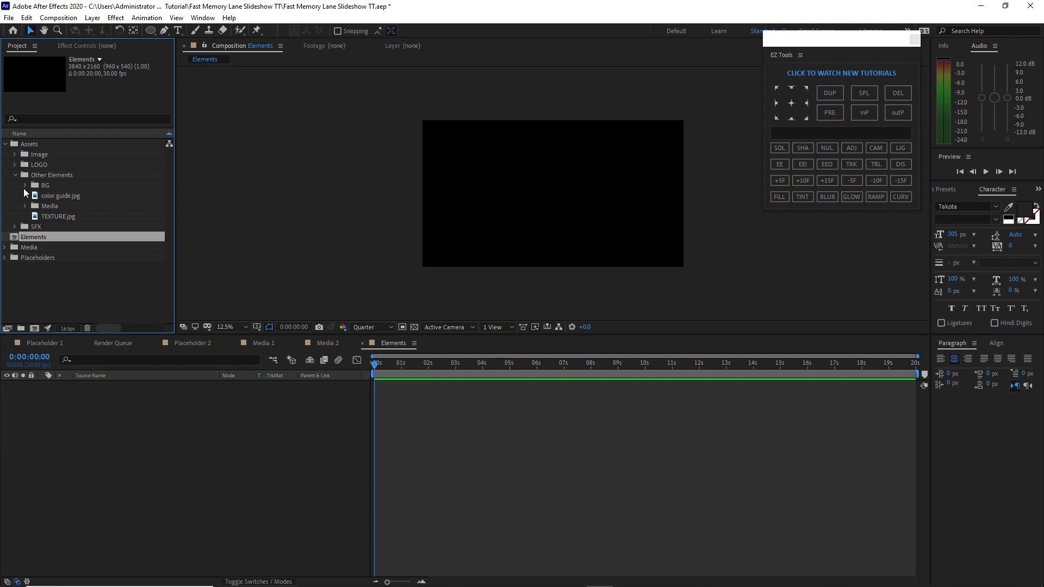
{"action": "left_click", "coordinate": [25, 186]}
{"action": "left_click_drag", "start_coordinate": [32, 195], "coordinate": [125, 439]}
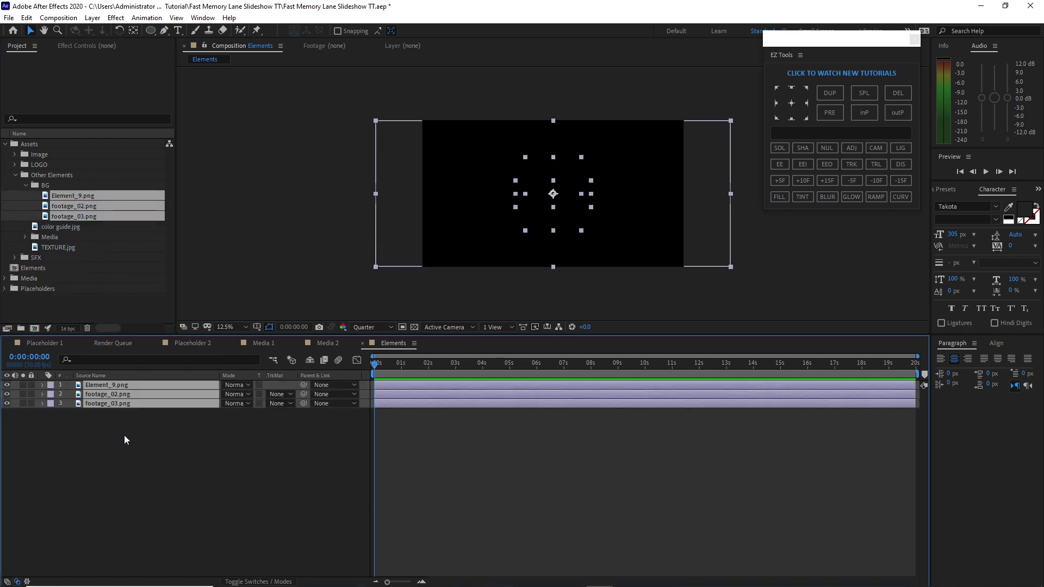
{"action": "left_click_drag", "start_coordinate": [63, 248], "coordinate": [157, 465]}
Lower footage_03.png until it is centred on the frame's bottom edge, and place Element_9.png in the frame's upper-right area.
{"action": "left_click", "coordinate": [107, 404]}
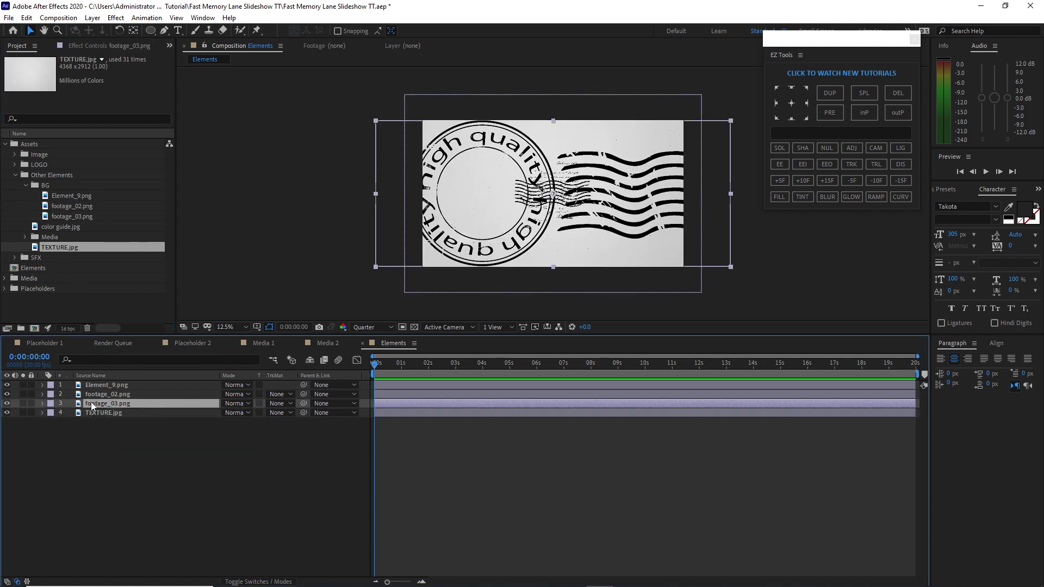
{"action": "left_click_drag", "start_coordinate": [553, 194], "coordinate": [551, 266]}
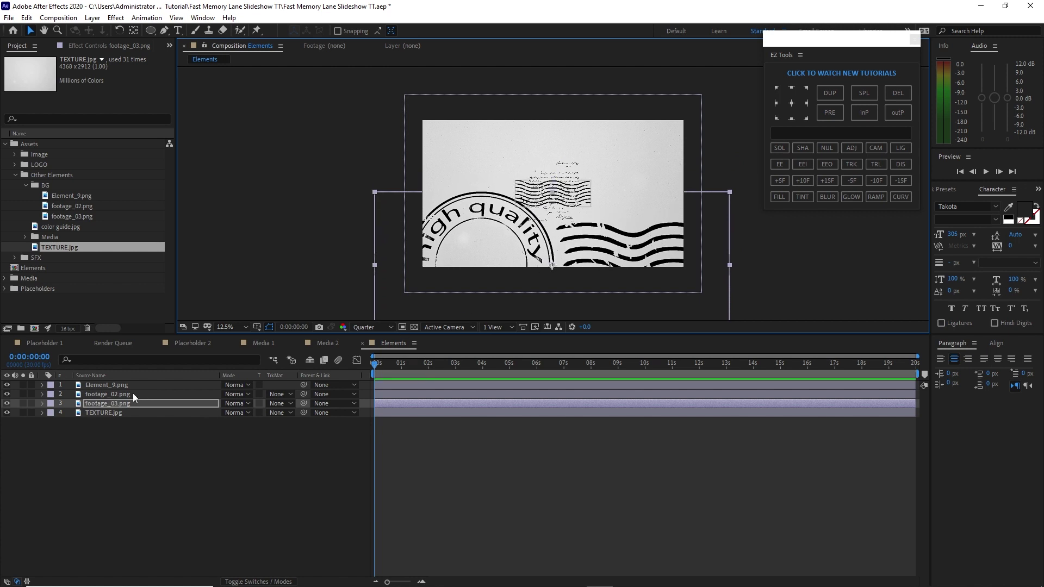
{"action": "left_click", "coordinate": [113, 386]}
{"action": "left_click_drag", "start_coordinate": [553, 201], "coordinate": [653, 176]}
Rotate Element_9.png to about 36° and set its scale to 205%.
{"action": "left_click", "coordinate": [73, 385]}
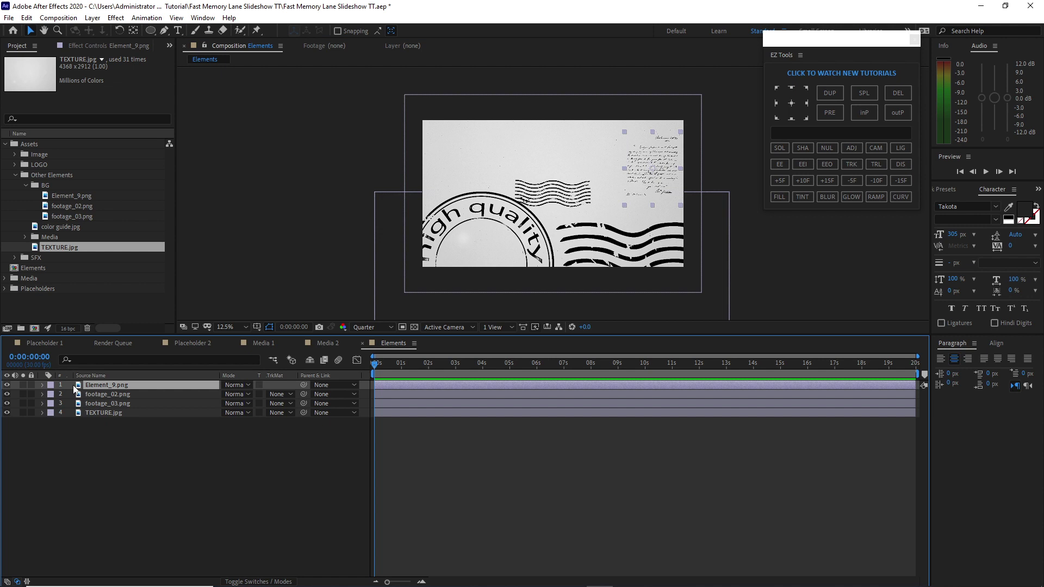
{"action": "key", "text": "r"}
{"action": "left_click_drag", "start_coordinate": [235, 393], "coordinate": [268, 408]}
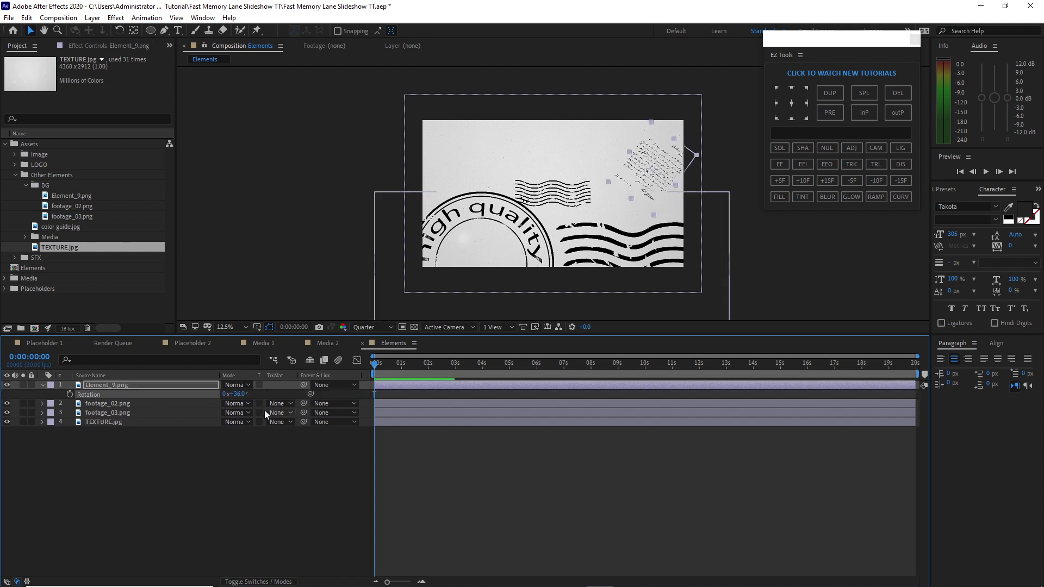
{"action": "left_click", "coordinate": [150, 383]}
{"action": "key", "text": "s"}
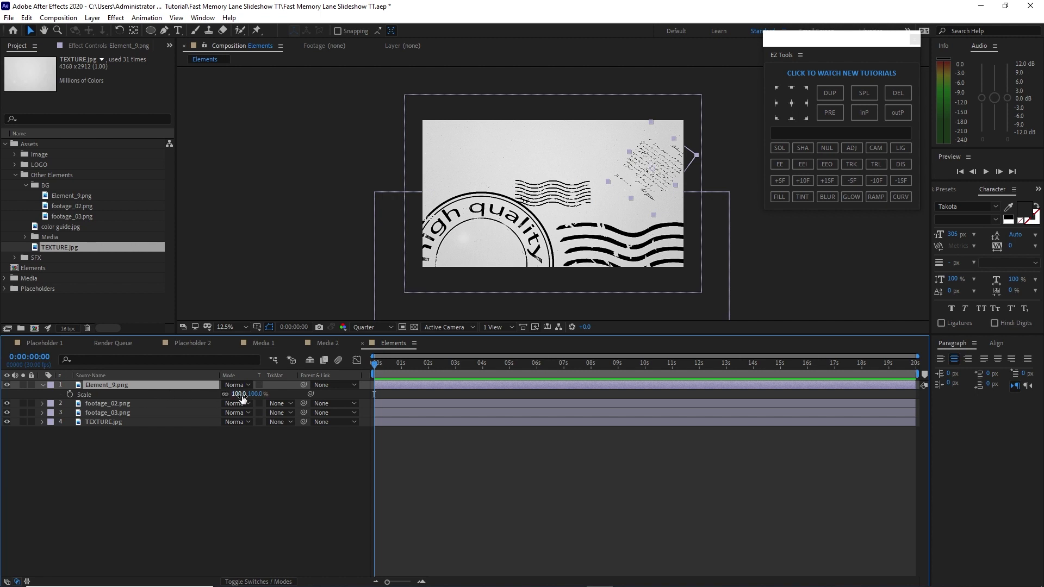
{"action": "left_click", "coordinate": [240, 393]}
{"action": "type", "text": "3"}
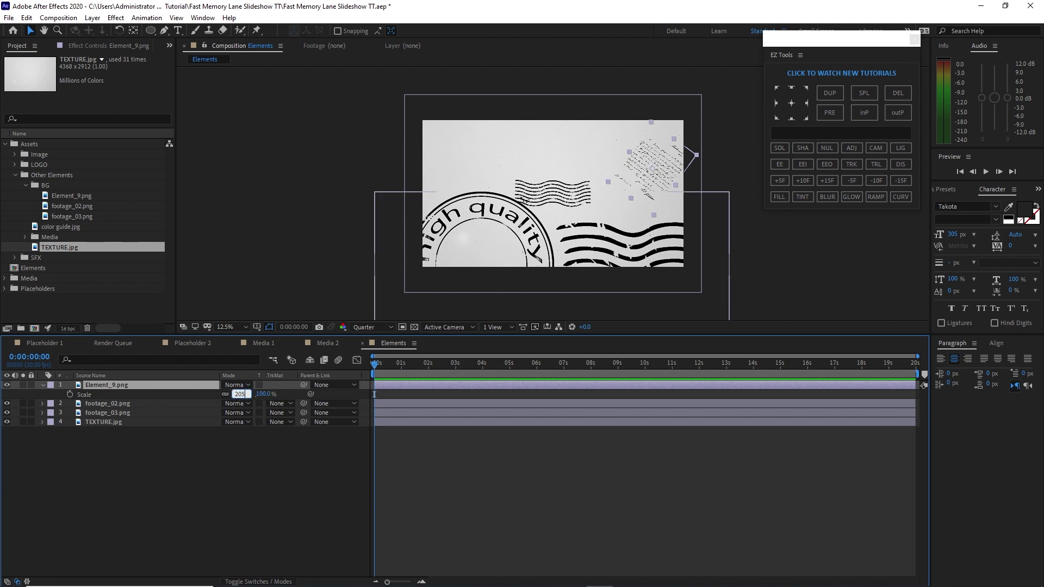
{"action": "key", "text": "Return"}
Apply a Fill effect to Element_9.png with the dark brown colour 543D3D.
{"action": "left_click", "coordinate": [115, 17]}
{"action": "mouse_move", "coordinate": [169, 181]}
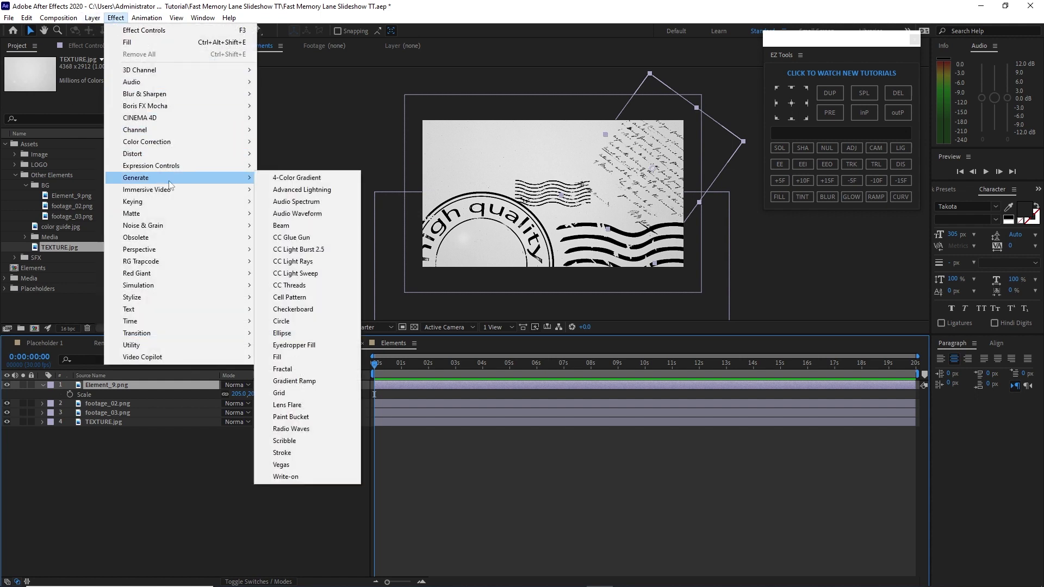
{"action": "left_click", "coordinate": [280, 358]}
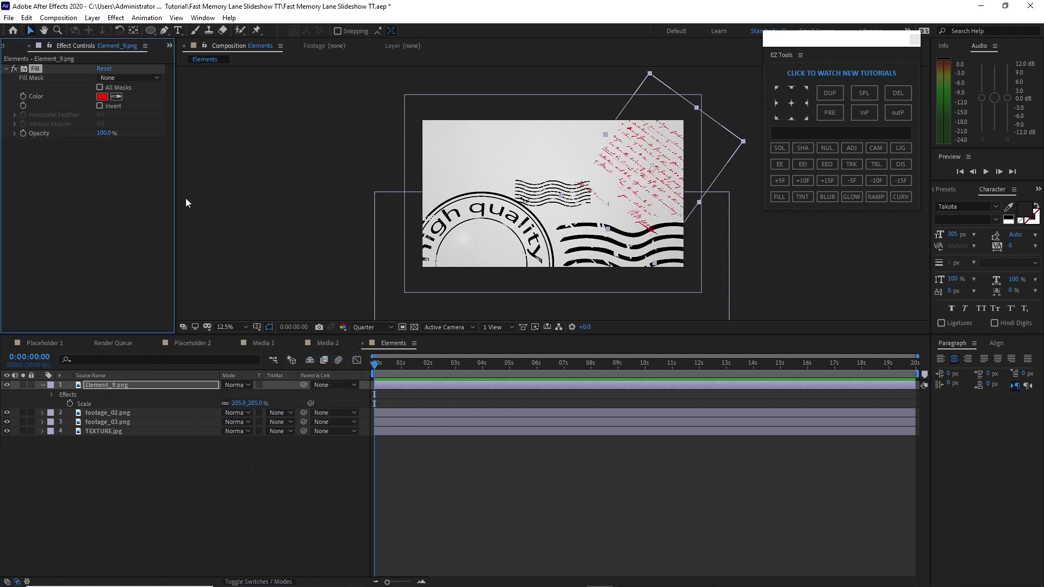
{"action": "left_click", "coordinate": [102, 97]}
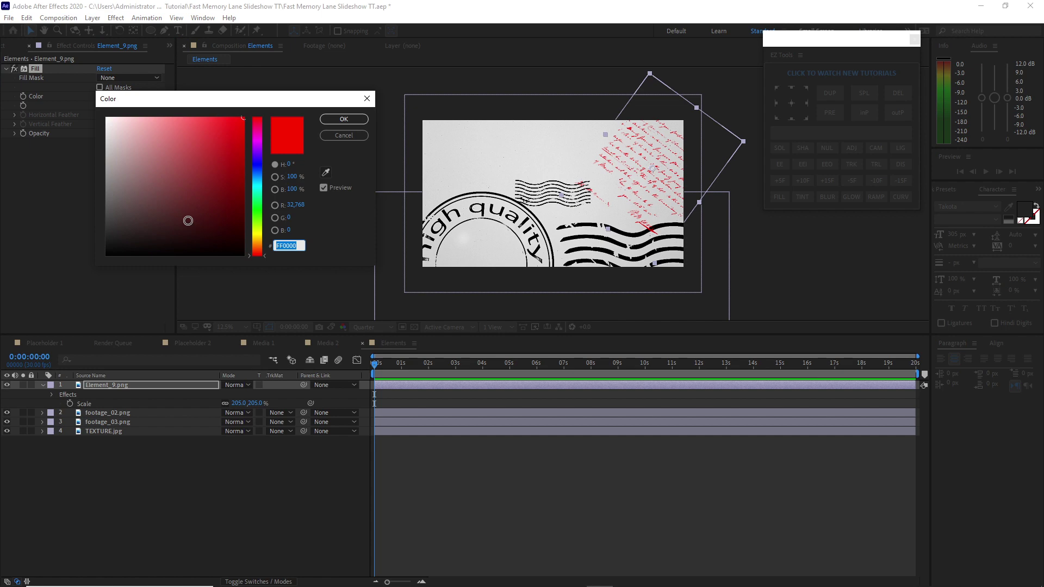
{"action": "left_click_drag", "start_coordinate": [145, 208], "coordinate": [162, 196]}
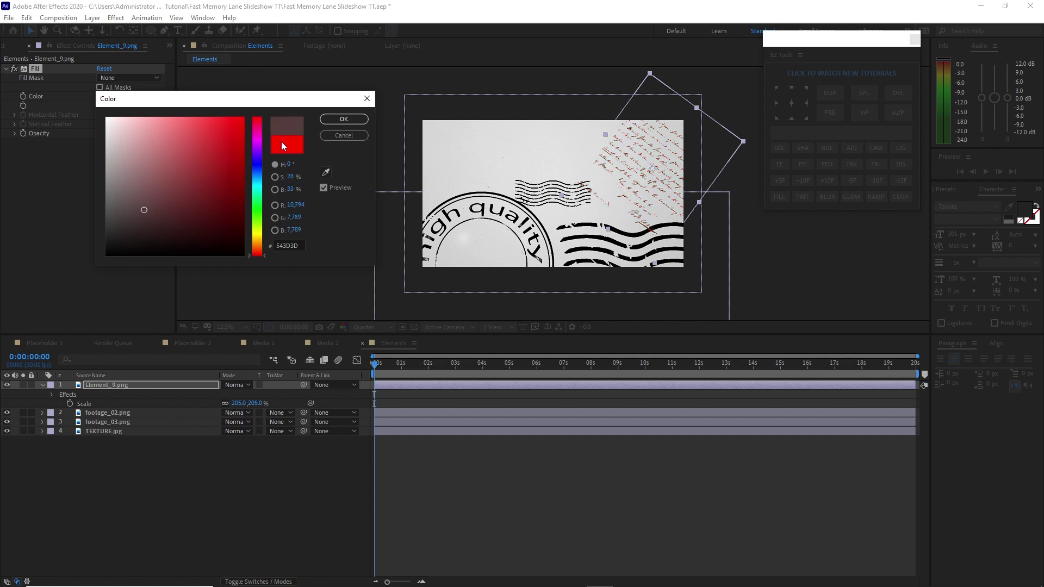
{"action": "left_click", "coordinate": [344, 119]}
Move footage_02.png to the frame's upper-left corner and set its scale to 305%.
{"action": "left_click", "coordinate": [131, 416]}
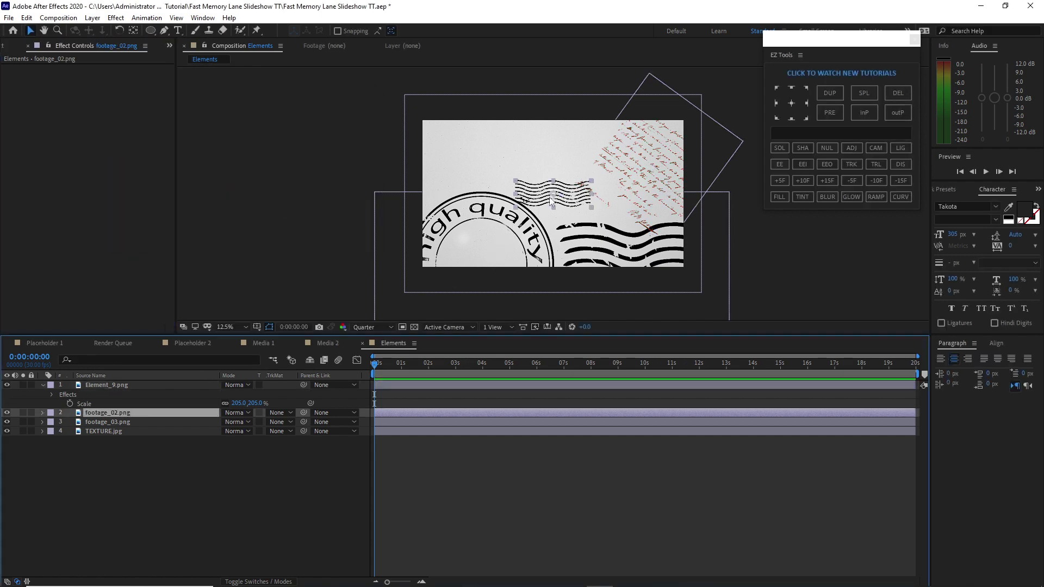
{"action": "left_click_drag", "start_coordinate": [552, 196], "coordinate": [458, 136]}
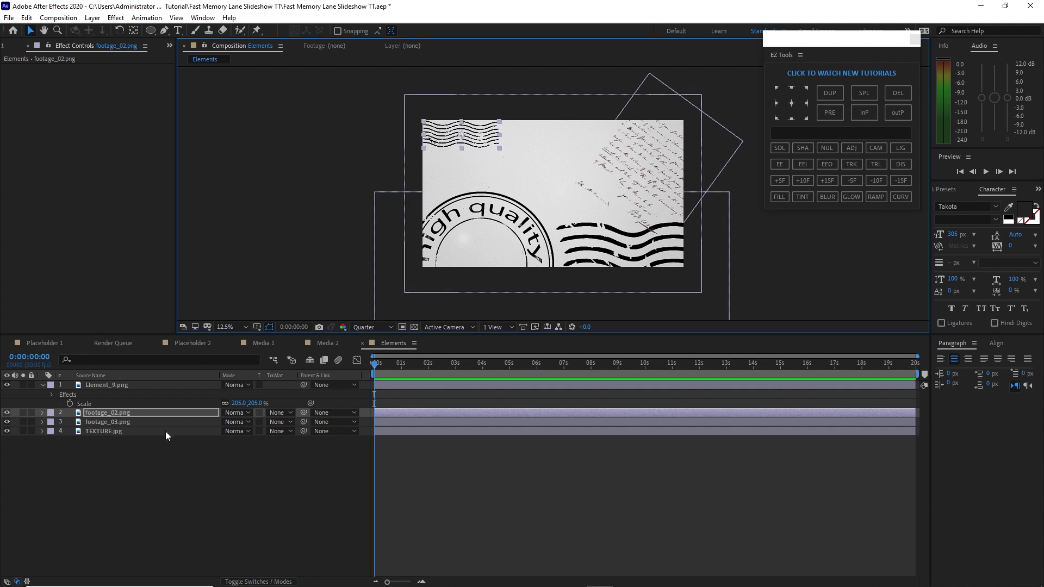
{"action": "key", "text": "s"}
{"action": "left_click", "coordinate": [236, 422]}
{"action": "type", "text": "305"}
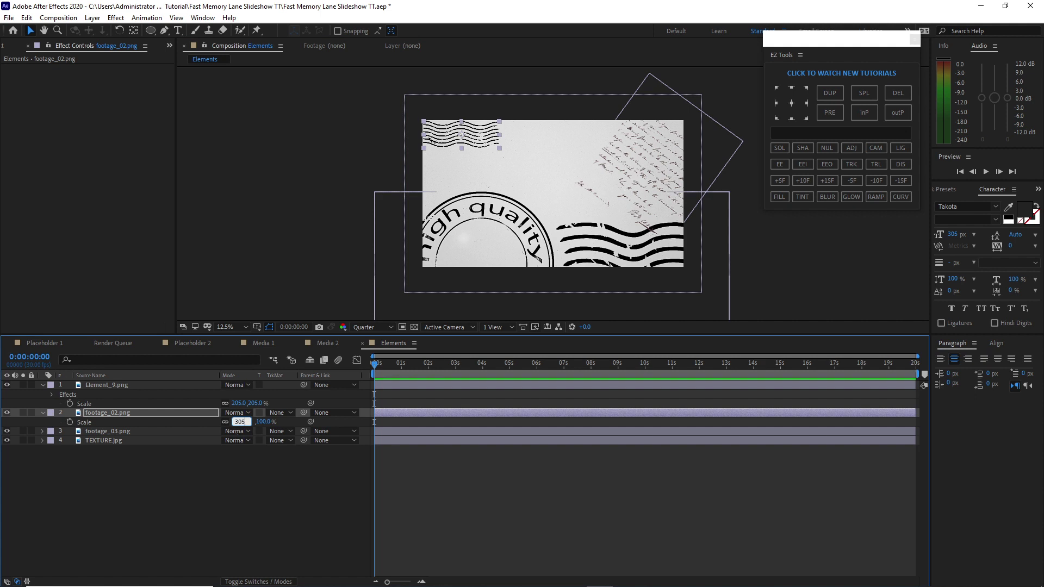
Add color guide.jpg as the topmost layer of Elements and place it in the frame's upper-left corner.
{"action": "left_click", "coordinate": [10, 48]}
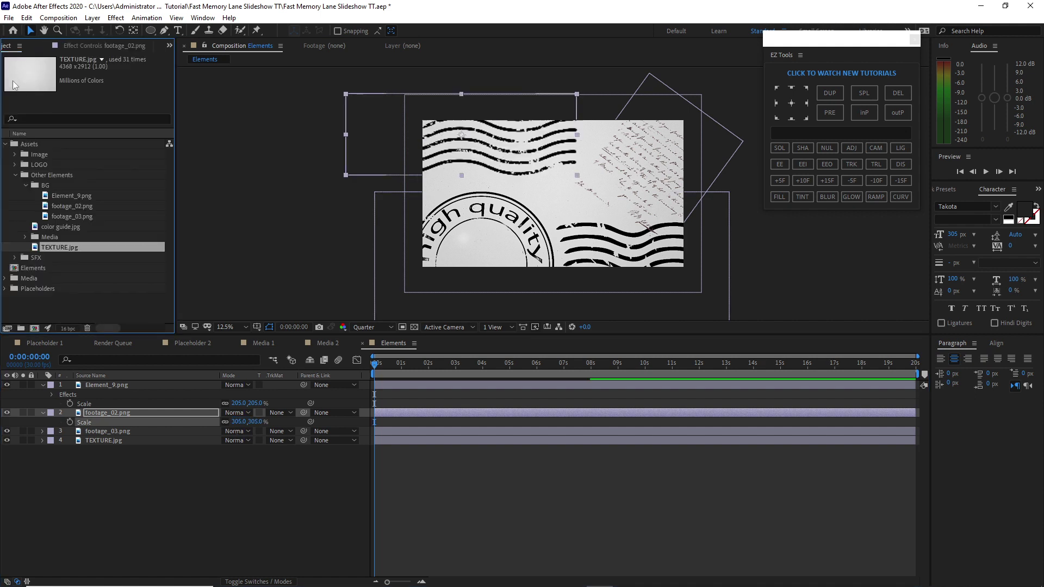
{"action": "left_click_drag", "start_coordinate": [60, 227], "coordinate": [73, 384]}
{"action": "left_click_drag", "start_coordinate": [554, 196], "coordinate": [447, 128]}
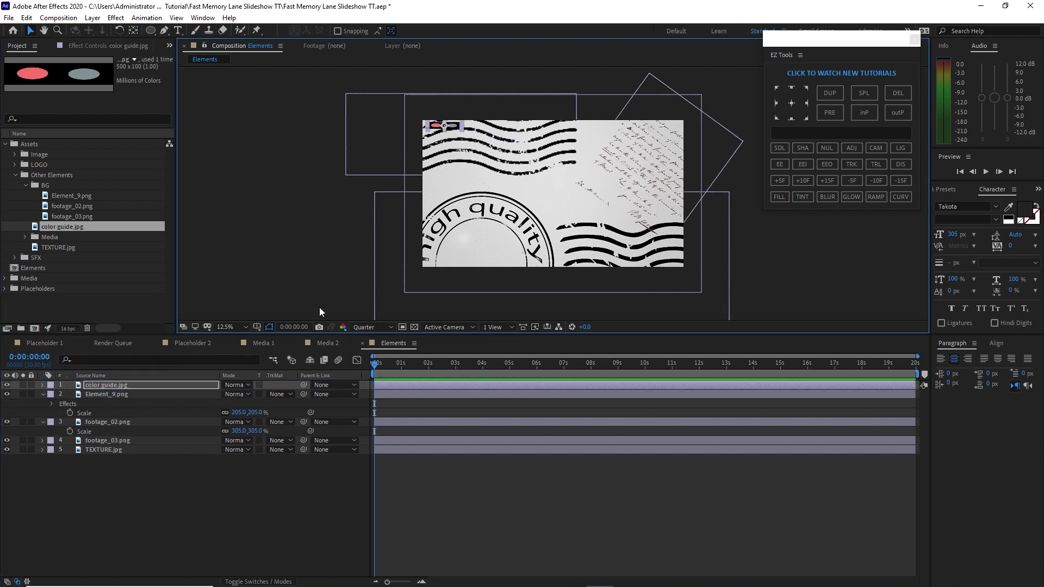
Apply a Fill effect to footage_02.png using the coral red sampled from the colour guide.
{"action": "left_click", "coordinate": [131, 422]}
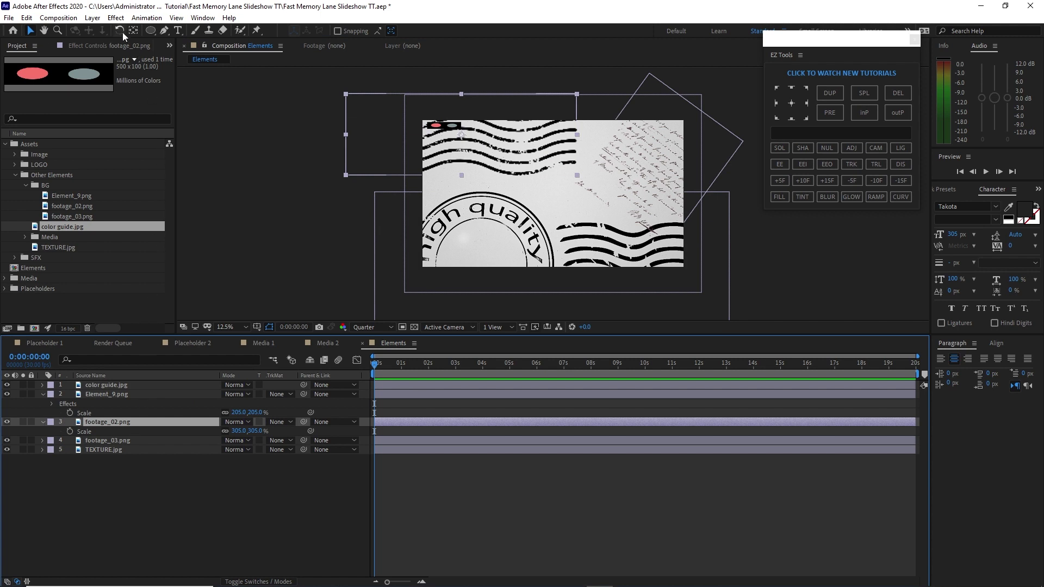
{"action": "left_click", "coordinate": [116, 19]}
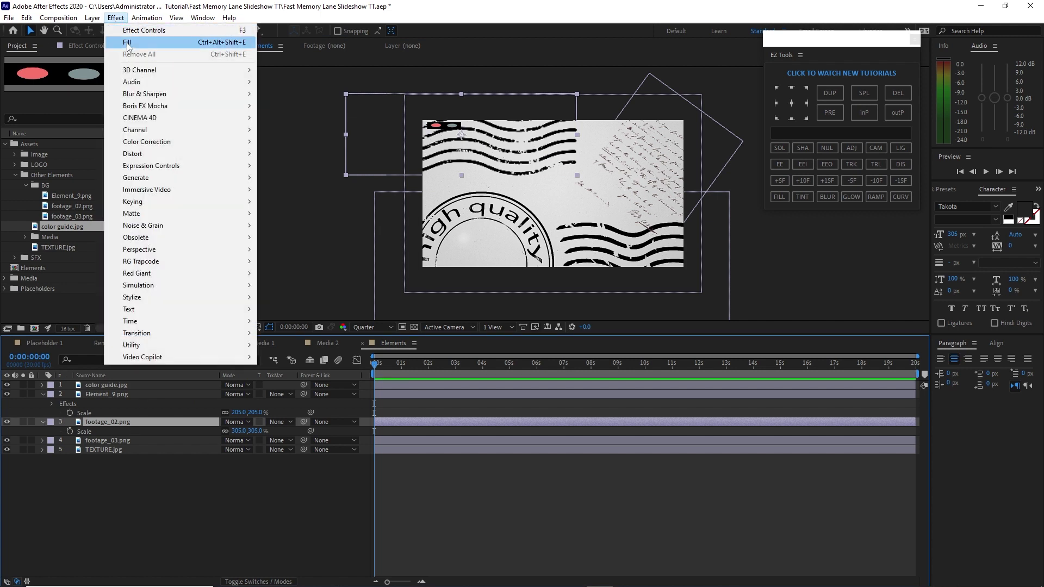
{"action": "left_click", "coordinate": [133, 39]}
{"action": "left_click", "coordinate": [116, 96]}
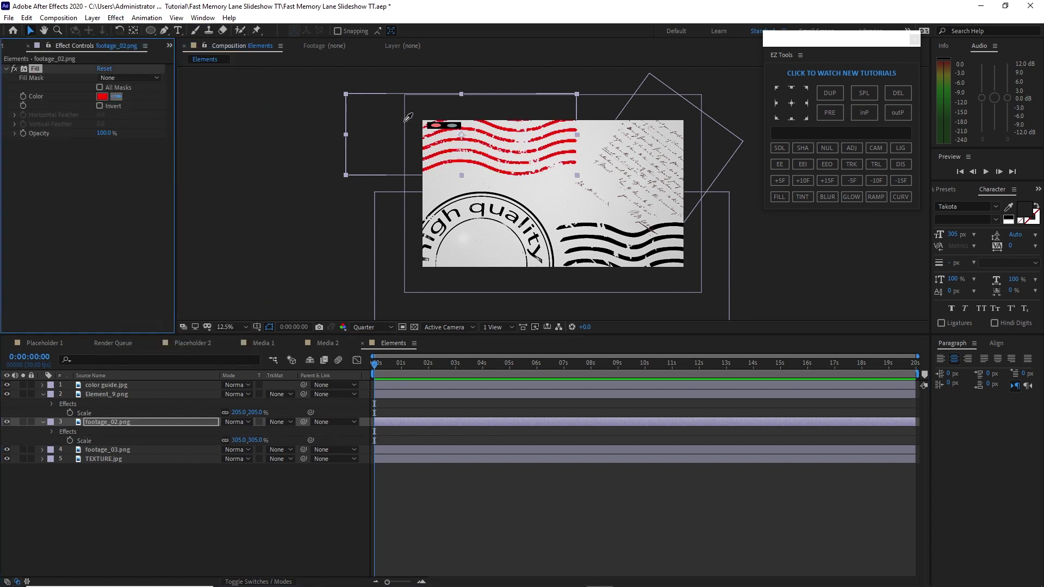
{"action": "left_click", "coordinate": [436, 125]}
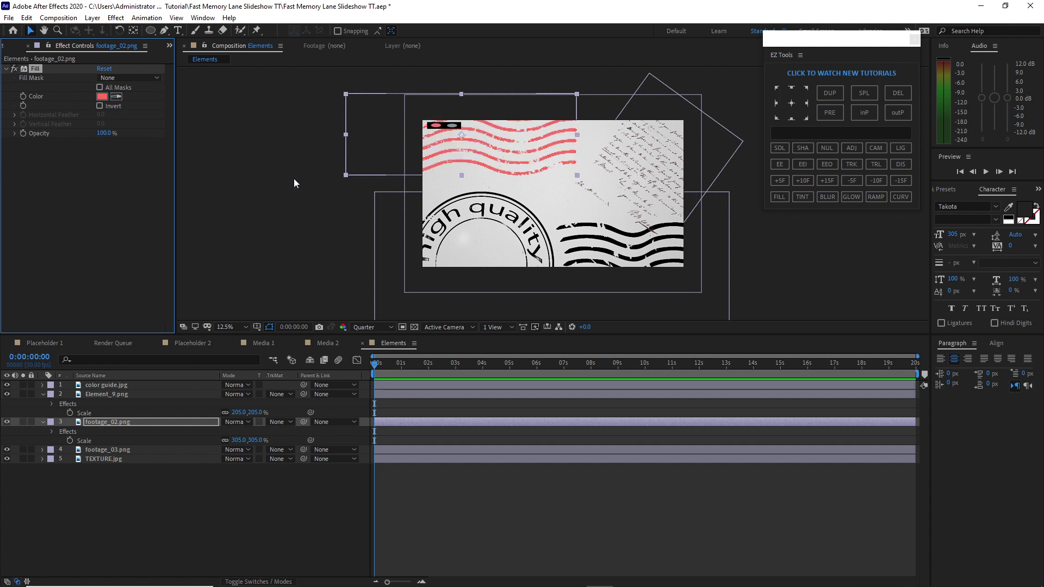
Add a text layer reading GRAPHIX above the round stamp and set its font to Poppins Bold.
{"action": "left_click", "coordinate": [178, 31]}
{"action": "left_click", "coordinate": [459, 190]}
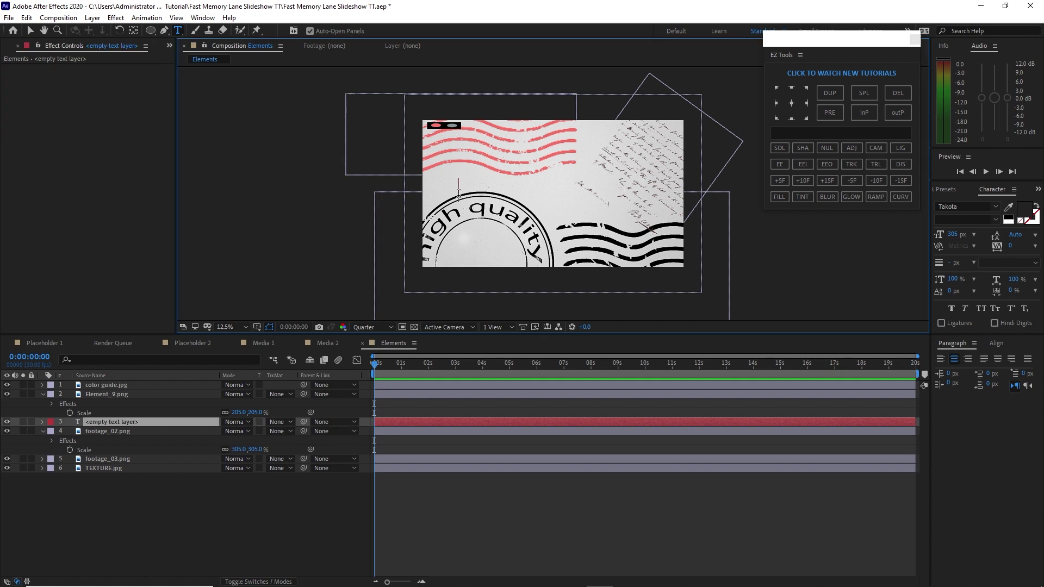
{"action": "type", "text": "GRAPHIX"}
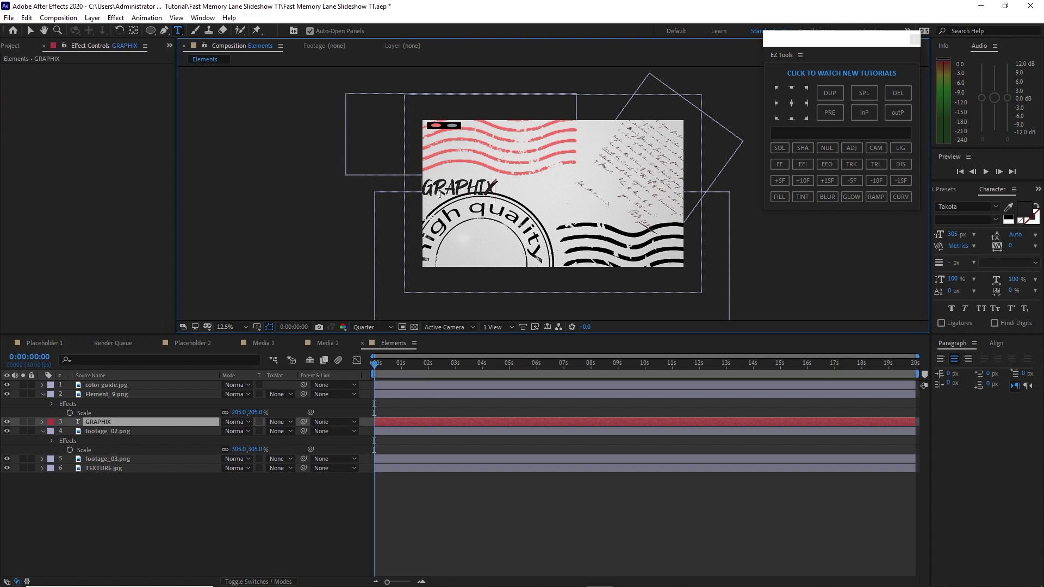
{"action": "left_click", "coordinate": [30, 31]}
{"action": "left_click", "coordinate": [946, 208]}
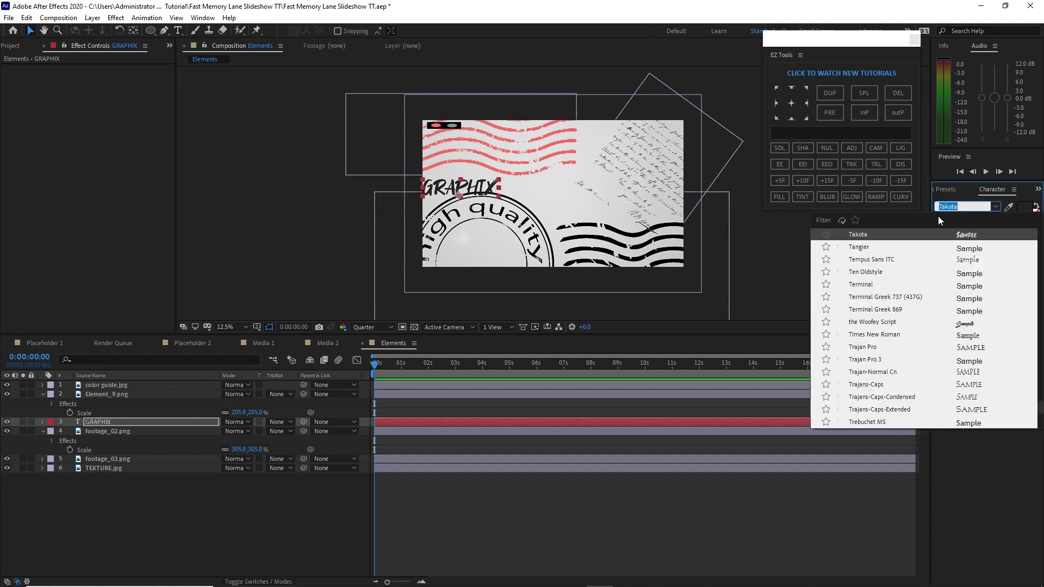
{"action": "key", "text": "Escape"}
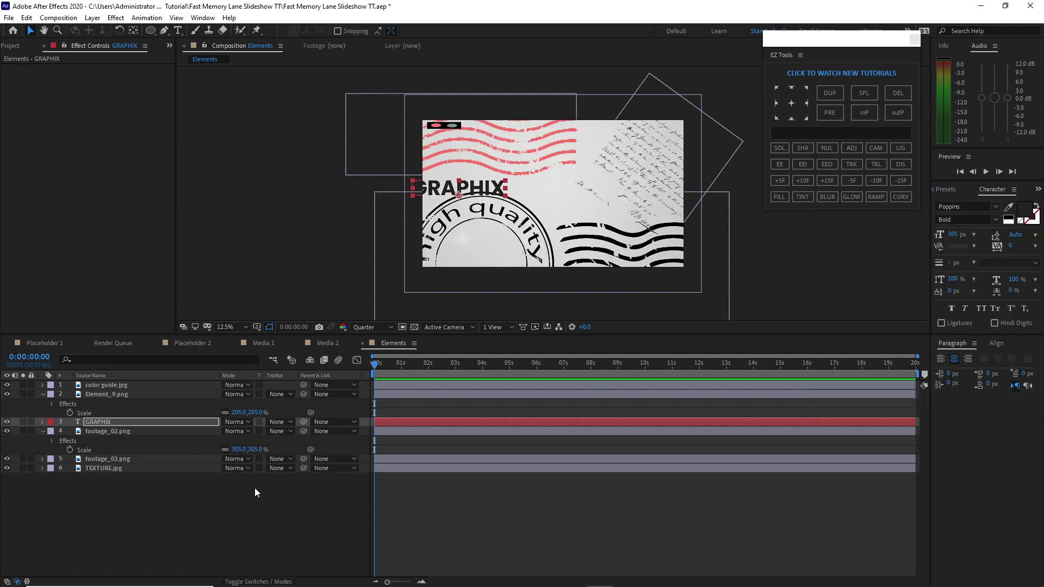
Enlarge the GRAPHIX text to a font size of 1300 px, with its position, scale and rotation properties revealed.
{"action": "key", "text": "r"}
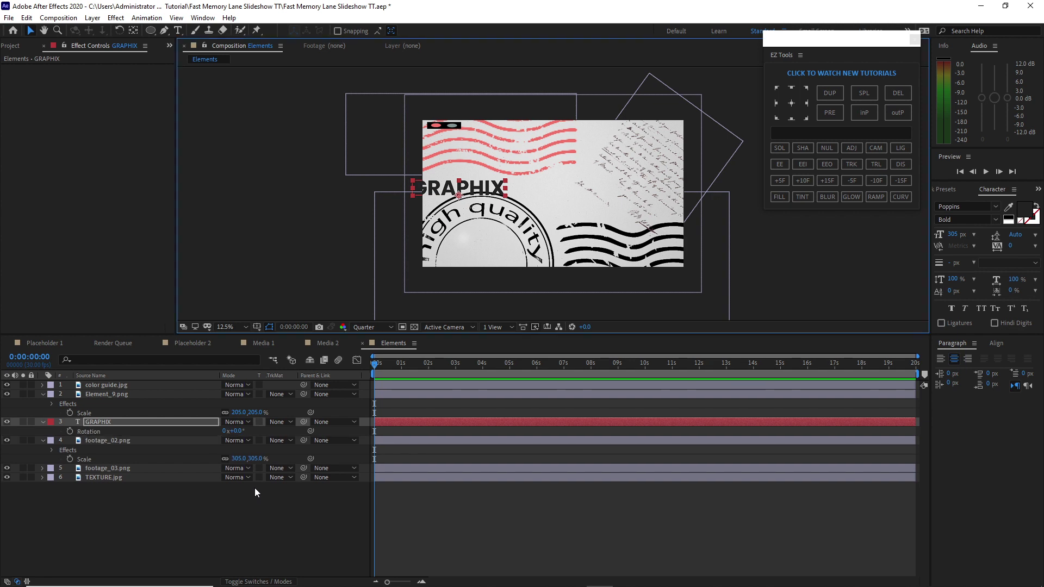
{"action": "key", "text": "shift+p"}
{"action": "key", "text": "shift+s"}
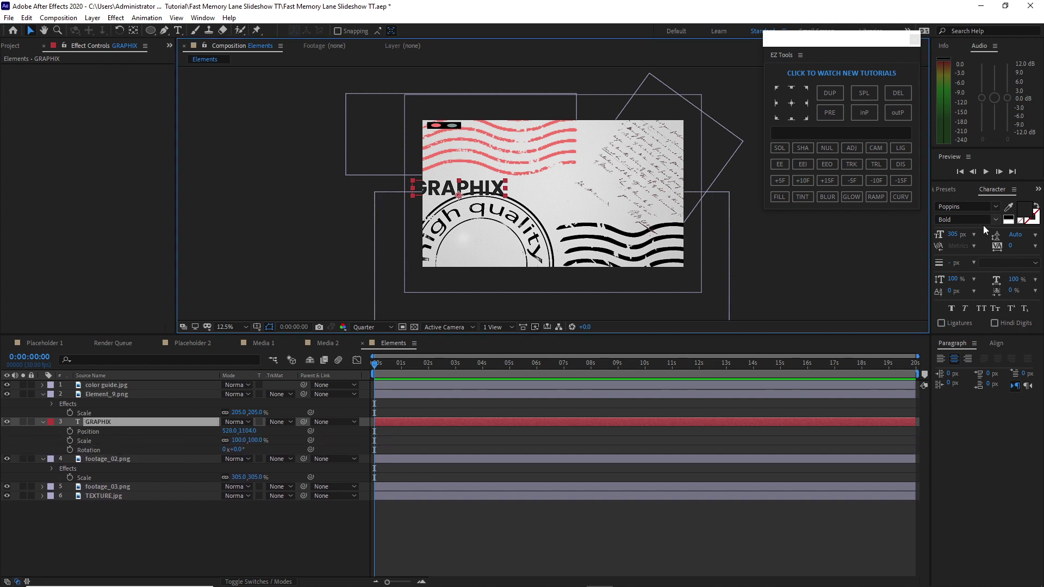
{"action": "left_click", "coordinate": [953, 234]}
{"action": "type", "text": "1"}
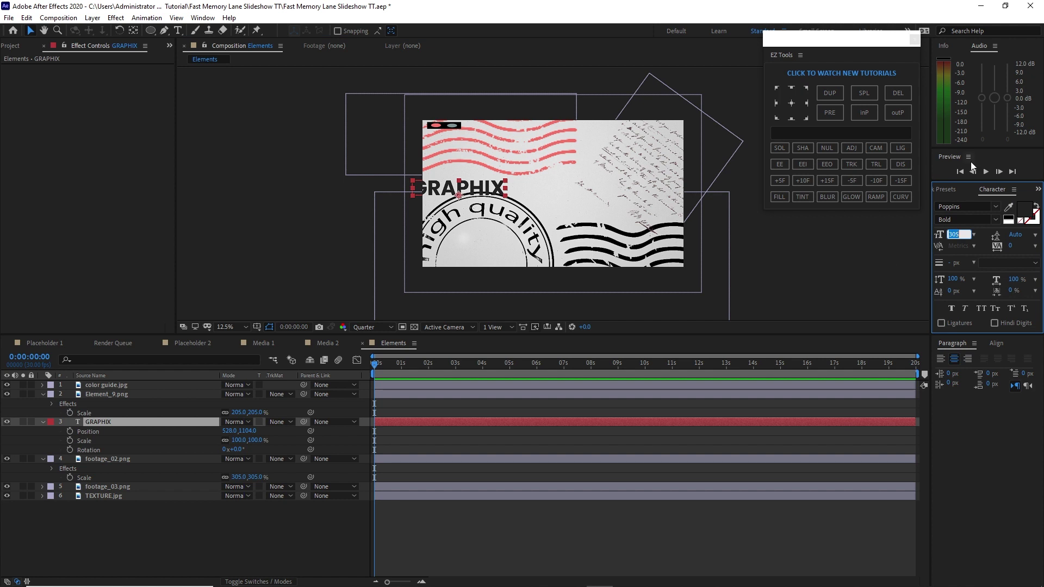
{"action": "type", "text": "300"}
{"action": "key", "text": "Return"}
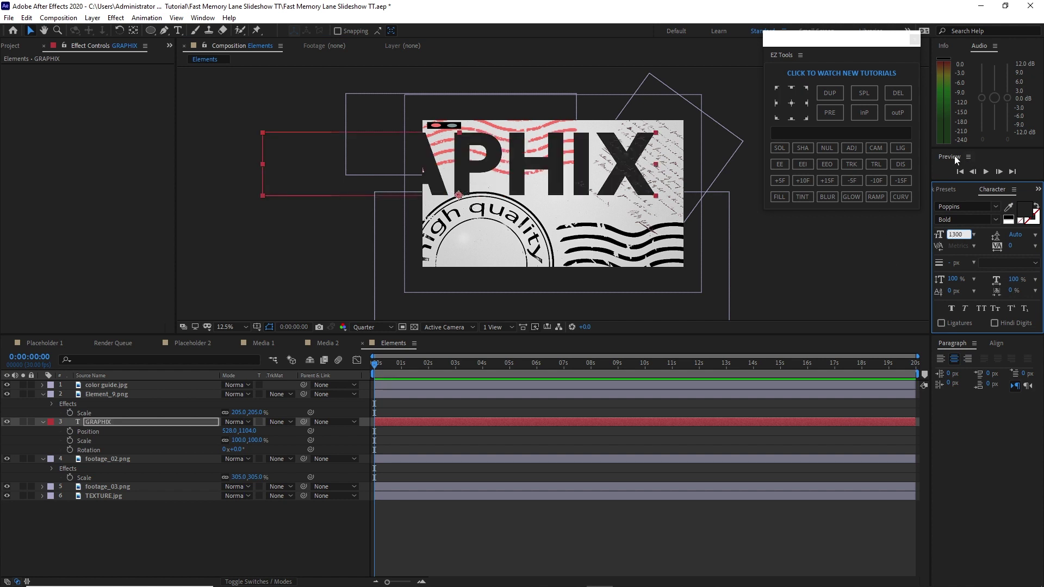
Apply a Fill effect to the GRAPHIX text using the grey-green sampled from the colour guide.
{"action": "left_click", "coordinate": [116, 17]}
{"action": "left_click", "coordinate": [120, 43]}
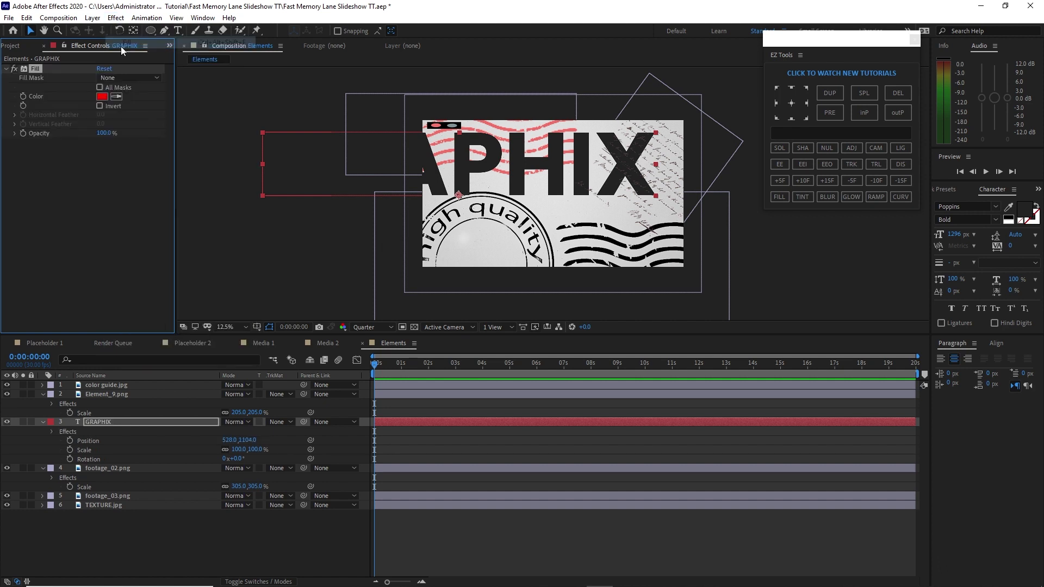
{"action": "left_click", "coordinate": [116, 97]}
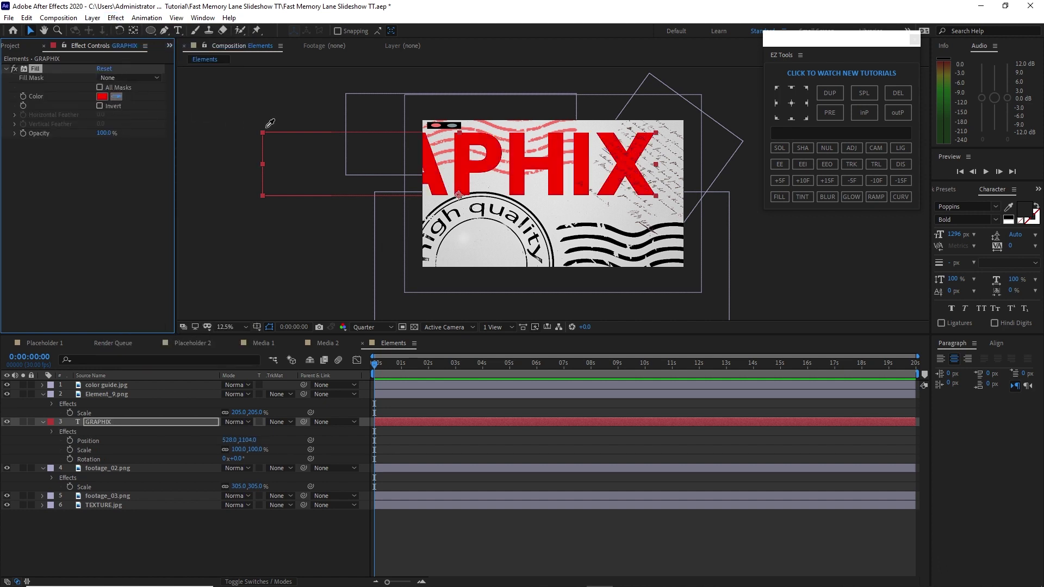
{"action": "left_click", "coordinate": [456, 126]}
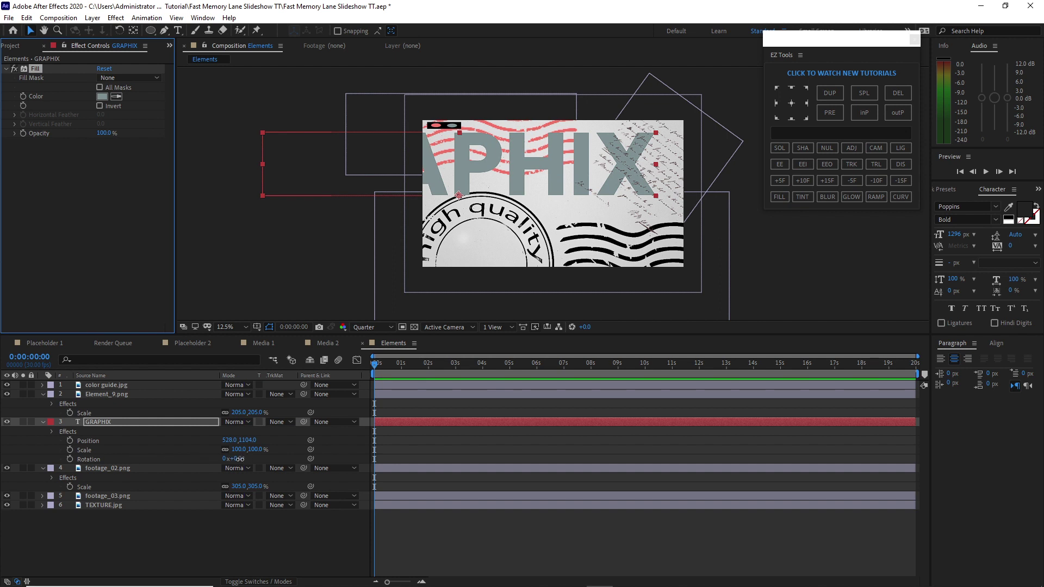
Rotate the GRAPHIX text to -30° and move it to about 2080, 1539 so it runs diagonally across the frame.
{"action": "left_click_drag", "start_coordinate": [241, 459], "coordinate": [348, 421]}
{"action": "left_click_drag", "start_coordinate": [252, 441], "coordinate": [362, 432]}
Set the GRAPHIX layer's opacity to 50%.
{"action": "left_click", "coordinate": [190, 423]}
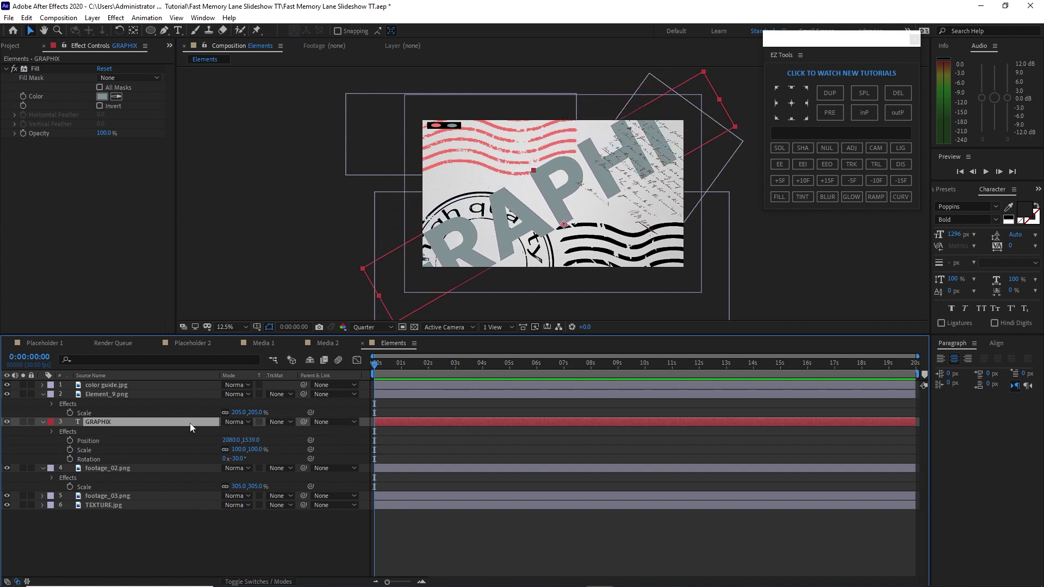
{"action": "key", "text": "t"}
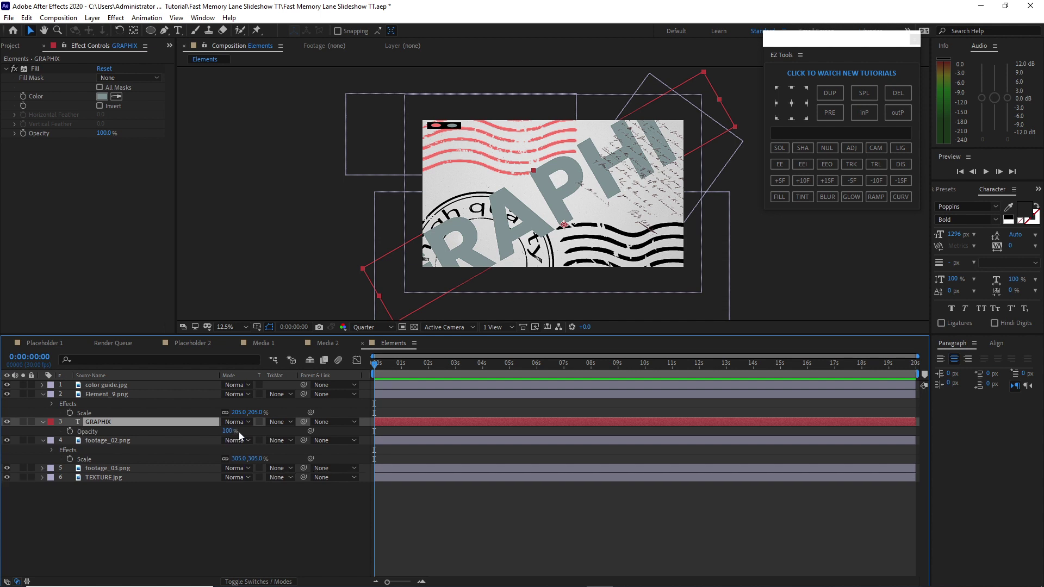
{"action": "left_click", "coordinate": [226, 432]}
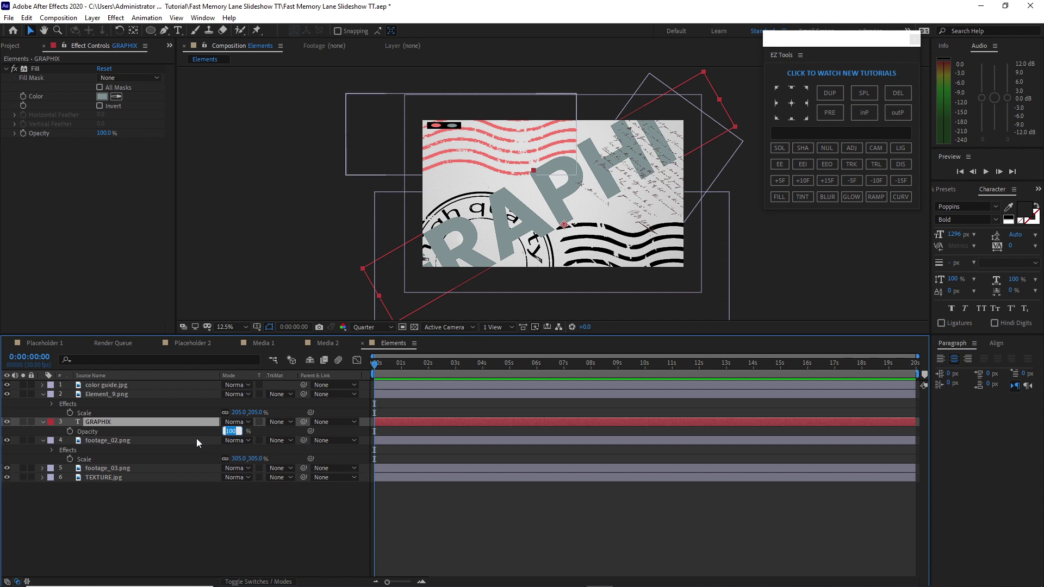
{"action": "type", "text": "50"}
{"action": "left_click", "coordinate": [188, 503]}
Collapse the open layer properties in Elements and hide the color guide.jpg layer.
{"action": "left_click", "coordinate": [124, 424]}
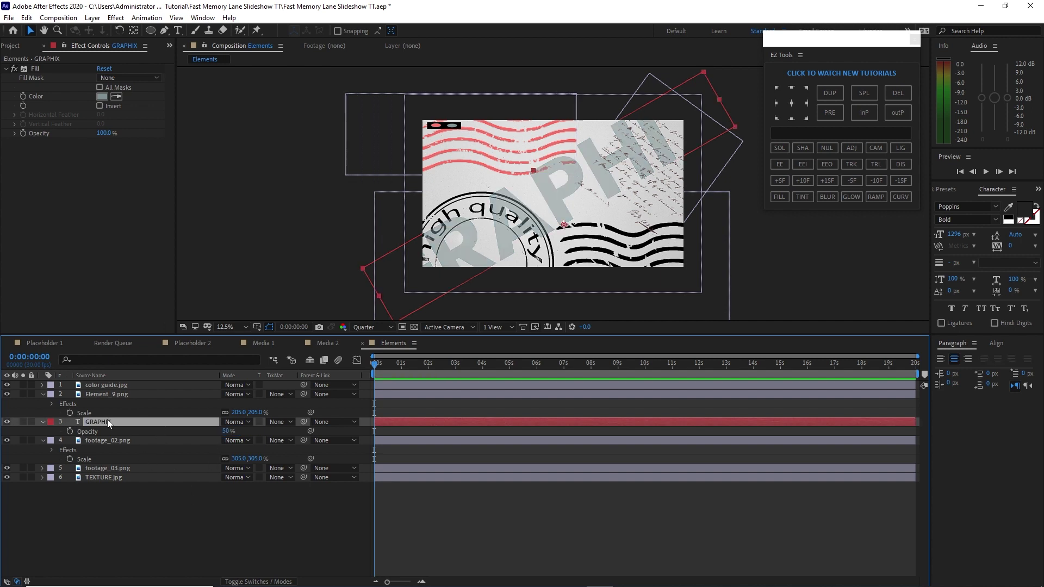
{"action": "left_click", "coordinate": [41, 394]}
{"action": "left_click", "coordinate": [42, 405]}
{"action": "left_click", "coordinate": [42, 412]}
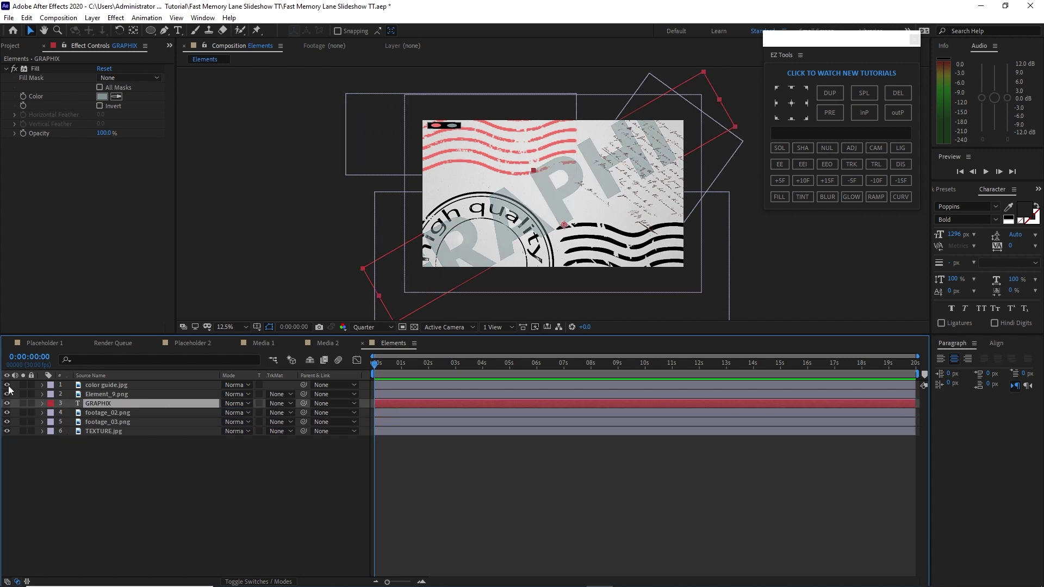
{"action": "left_click", "coordinate": [8, 385]}
Create a new composition named All Media Animation, keeping the 3840 x 2160 px, 30 fps, 20-second settings.
{"action": "left_click", "coordinate": [69, 18]}
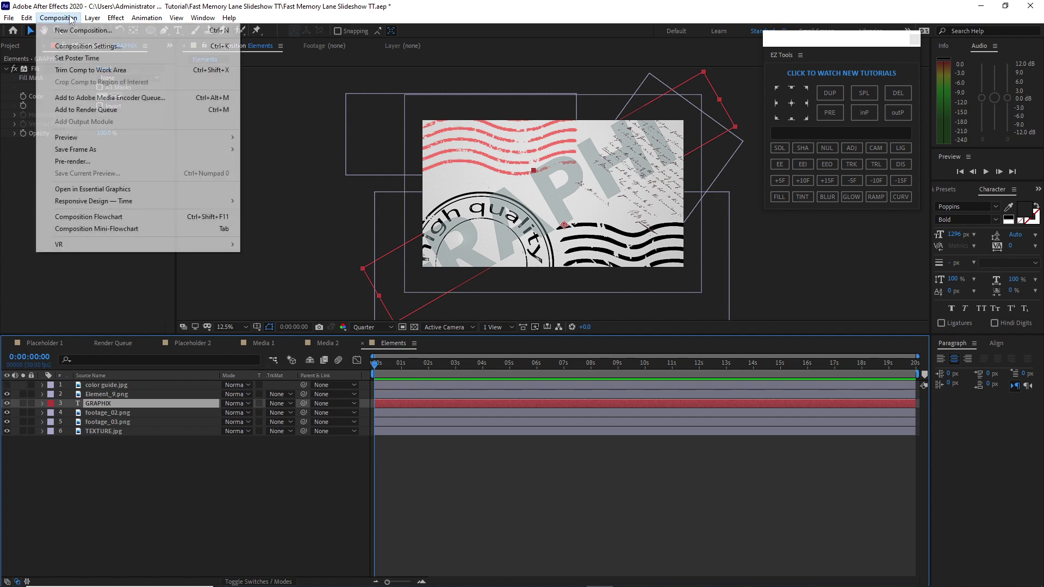
{"action": "left_click", "coordinate": [81, 30]}
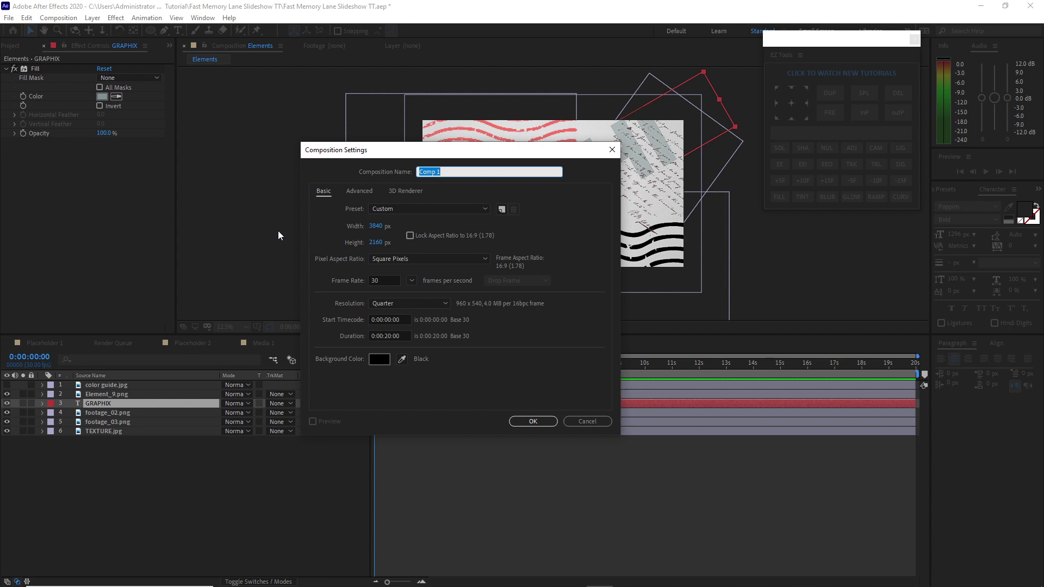
{"action": "type", "text": "All Medi"}
{"action": "type", "text": "a Animation"}
{"action": "left_click", "coordinate": [518, 421]}
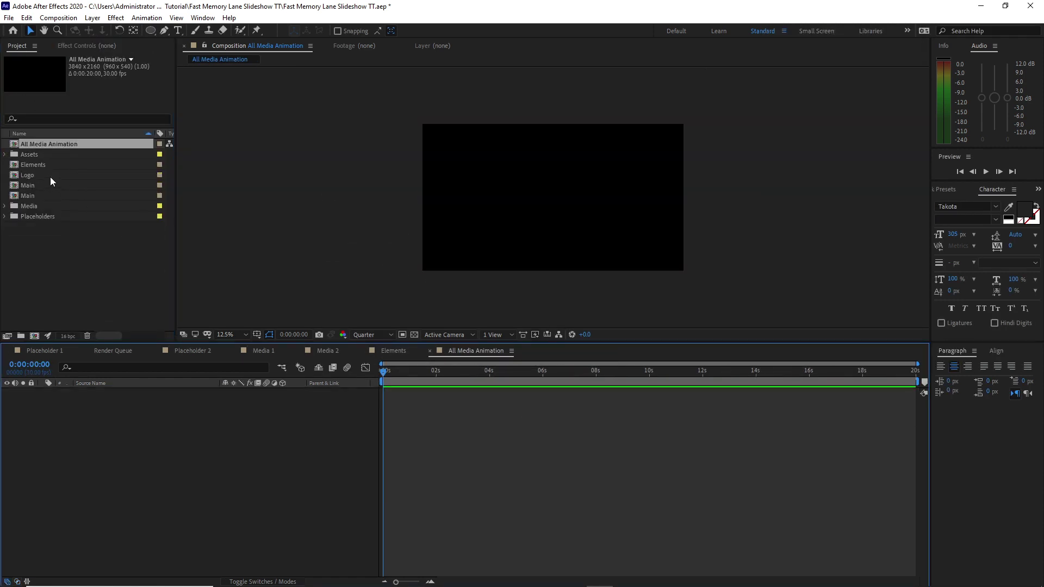
Add the Logo composition above Elements in All Media Animation and set the logo's scale to 55%.
{"action": "left_click_drag", "start_coordinate": [50, 177], "coordinate": [83, 413]}
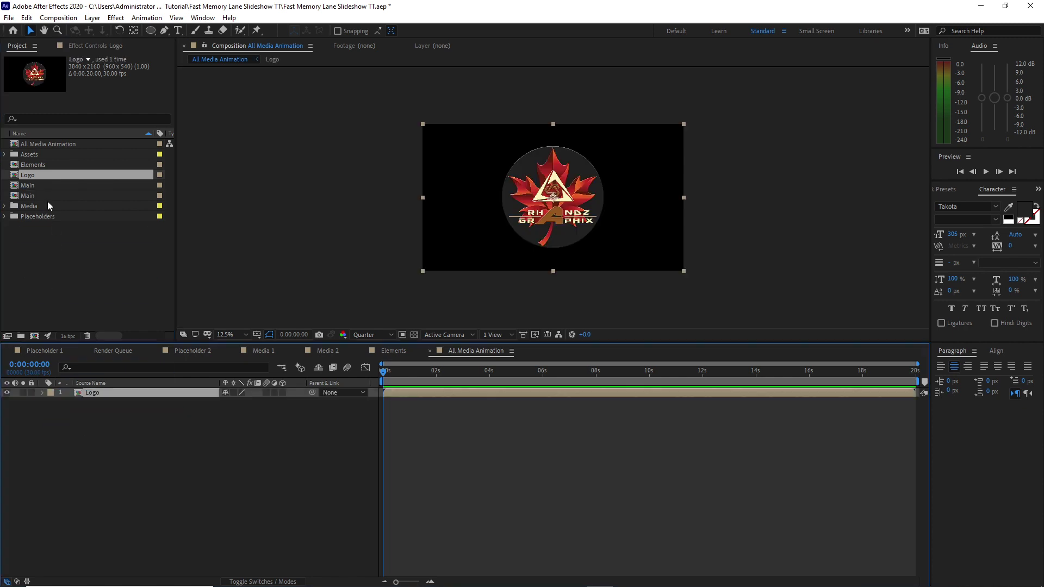
{"action": "left_click_drag", "start_coordinate": [41, 165], "coordinate": [89, 405]}
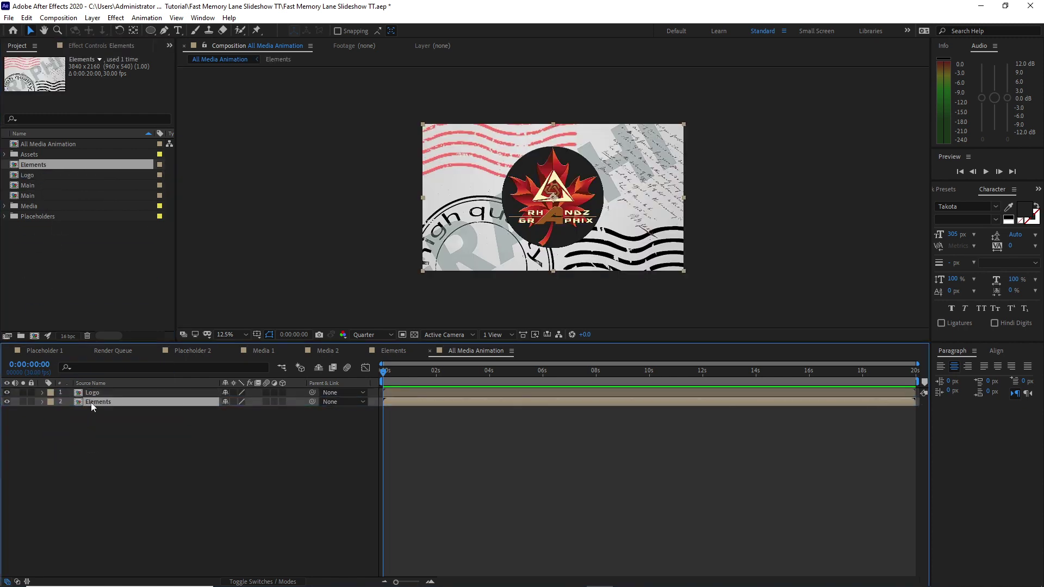
{"action": "left_click", "coordinate": [94, 393]}
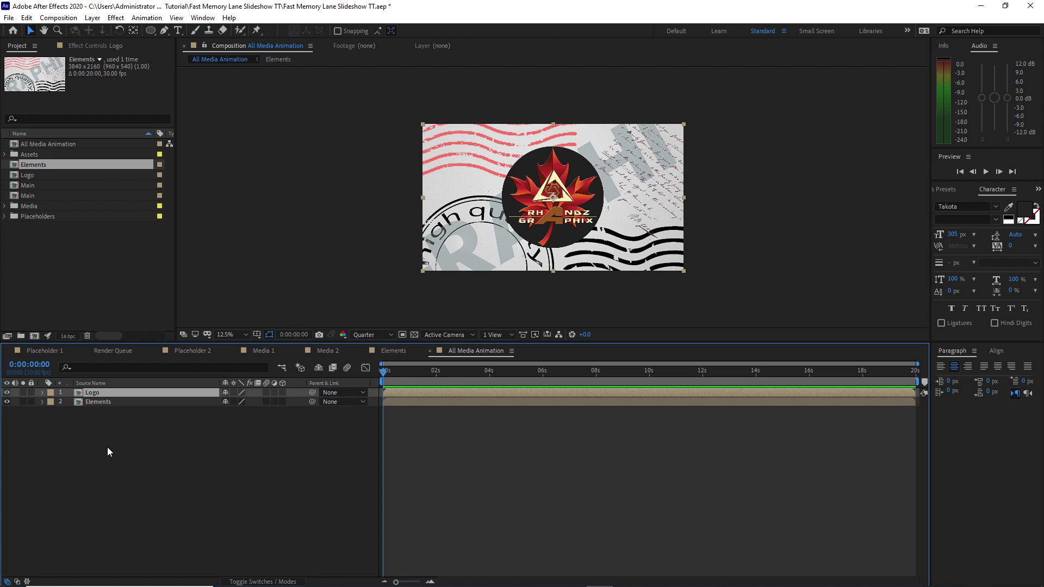
{"action": "key", "text": "s"}
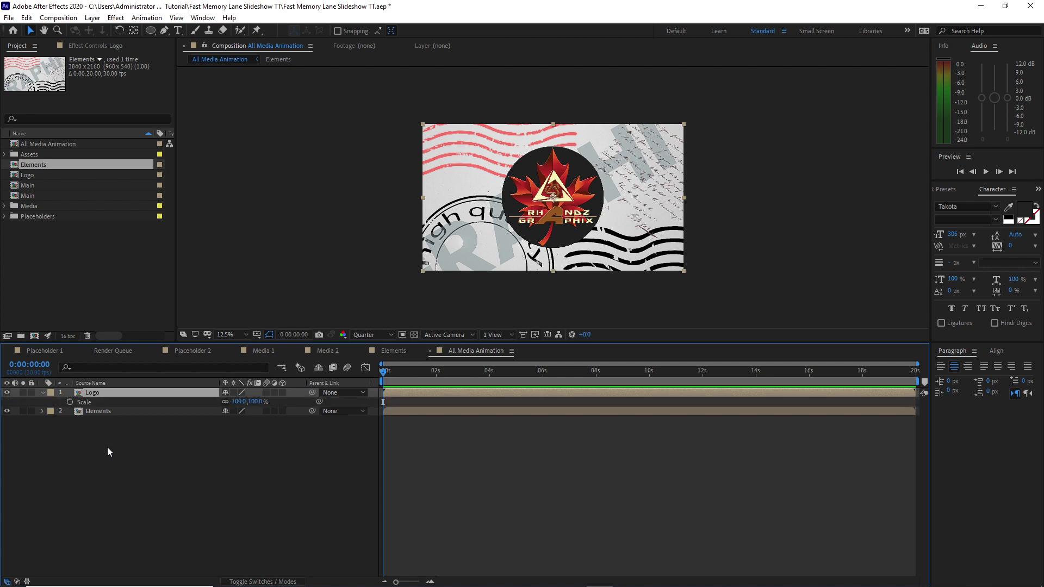
{"action": "left_click", "coordinate": [237, 403]}
{"action": "type", "text": "55"}
Turn the Logo and Elements layers into 3D layers.
{"action": "left_click_drag", "start_coordinate": [148, 433], "coordinate": [140, 399]}
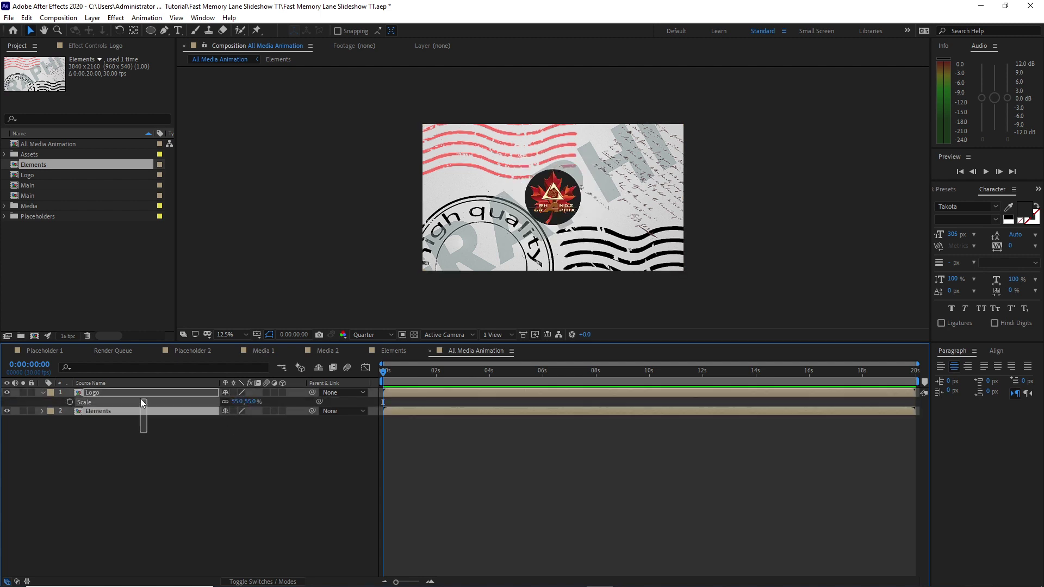
{"action": "left_click", "coordinate": [283, 392]}
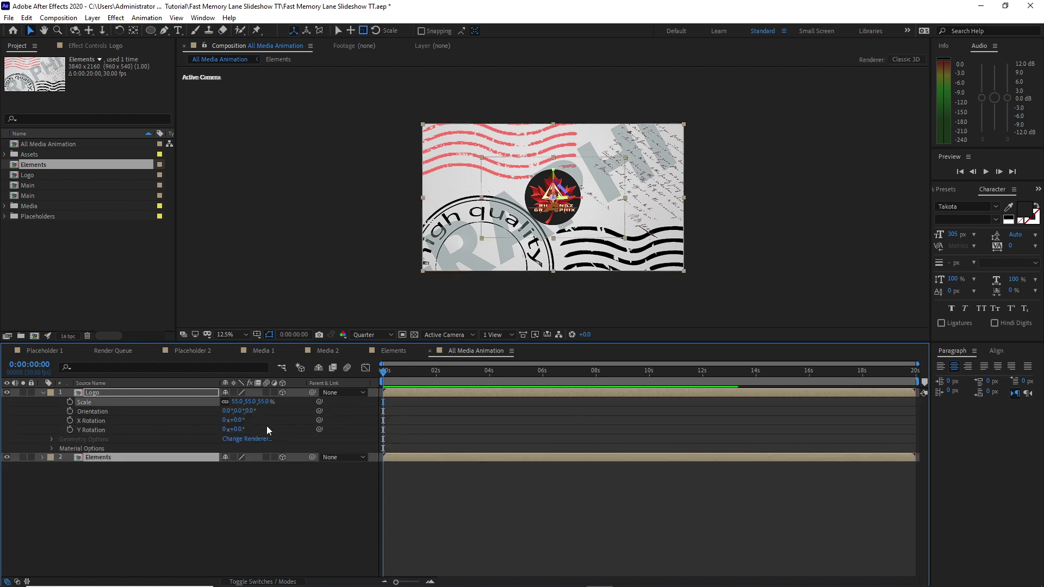
Add the Media 1 to Media 30 compositions beneath Elements as 3D layers with motion blur enabled.
{"action": "left_click", "coordinate": [4, 206]}
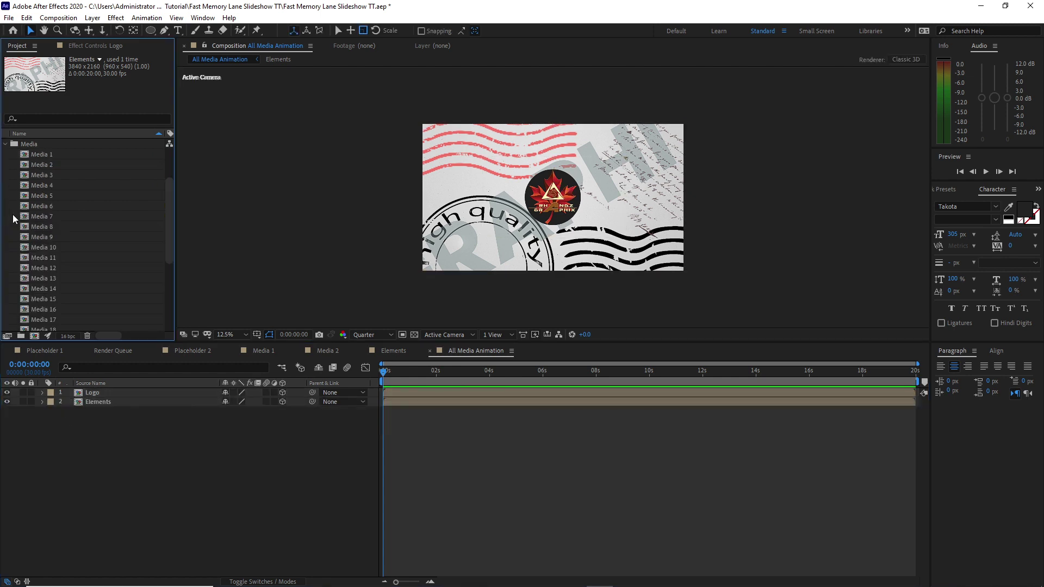
{"action": "left_click_drag", "start_coordinate": [15, 160], "coordinate": [131, 504]}
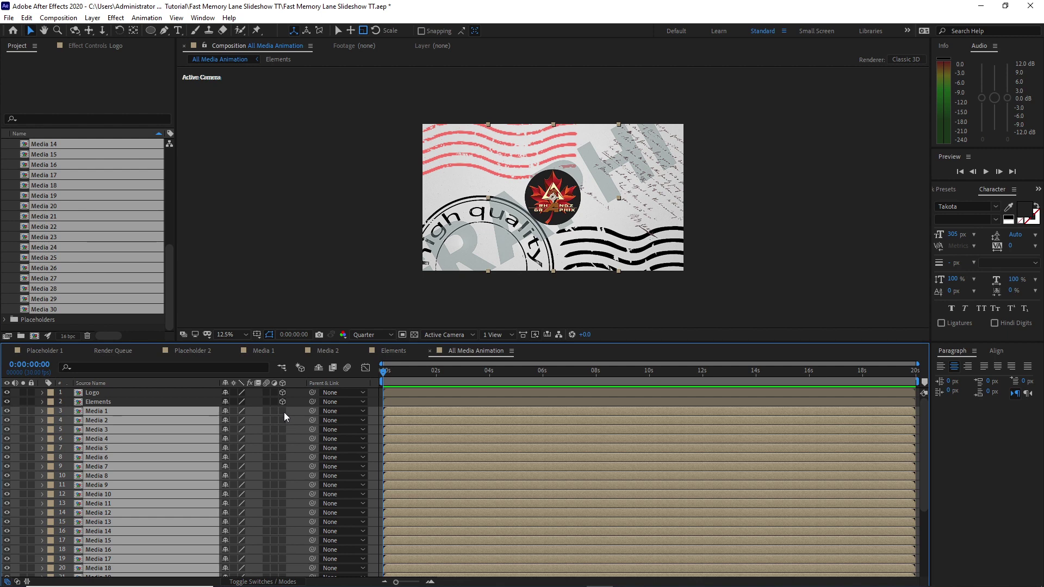
{"action": "left_click", "coordinate": [282, 411]}
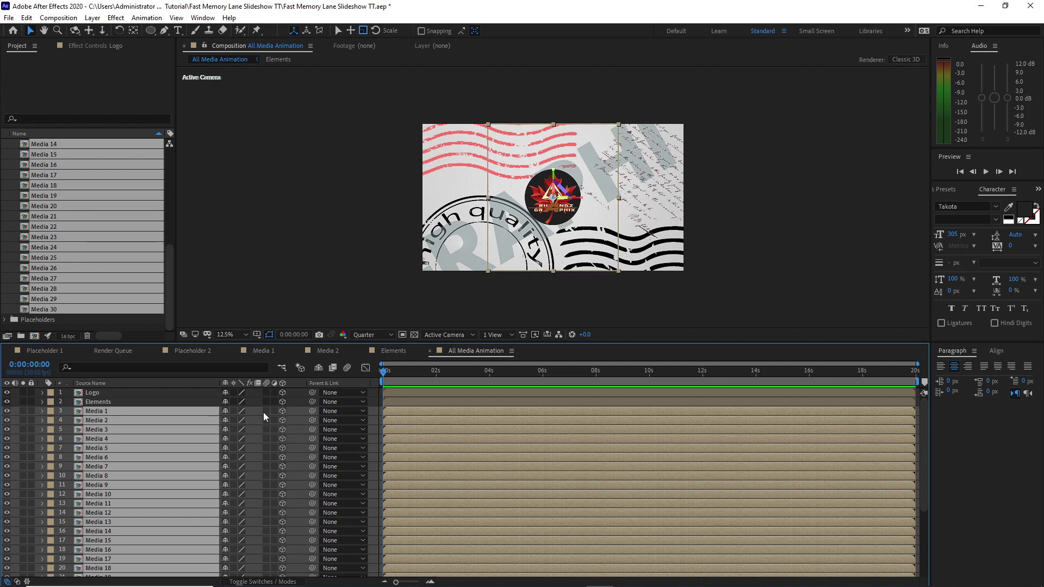
{"action": "left_click", "coordinate": [265, 412]}
Set a Position keyframe at frame 7 on all the Media layers.
{"action": "scroll", "coordinate": [397, 369], "scroll_direction": "up", "scroll_amount": 3}
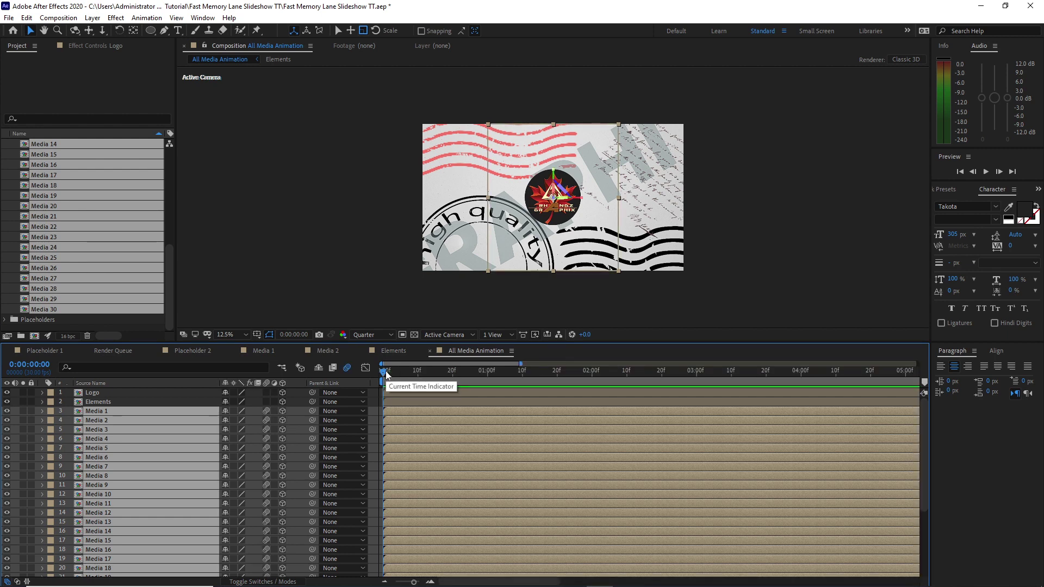
{"action": "left_click", "coordinate": [407, 370]}
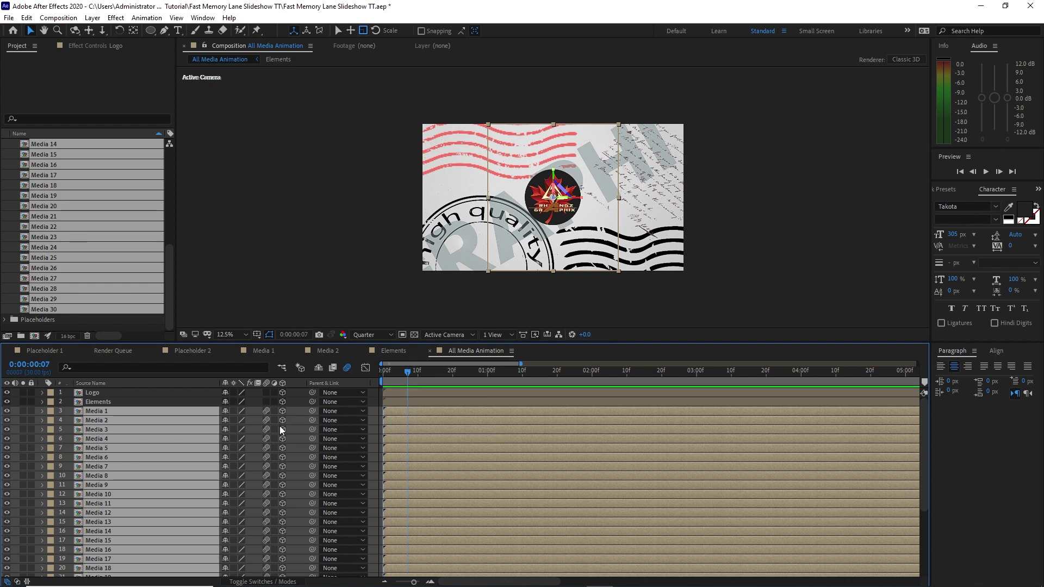
{"action": "key", "text": "p"}
{"action": "left_click", "coordinate": [69, 423]}
At frame 0, set the Y position of all Media layers to -1276 so they start above the frame.
{"action": "left_click_drag", "start_coordinate": [407, 371], "coordinate": [382, 371]}
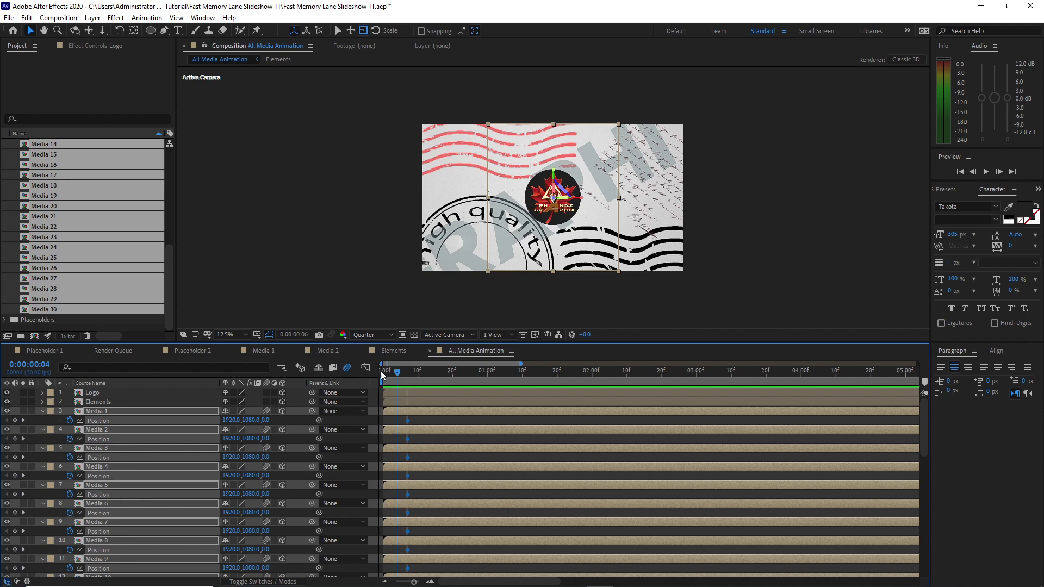
{"action": "left_click", "coordinate": [250, 420]}
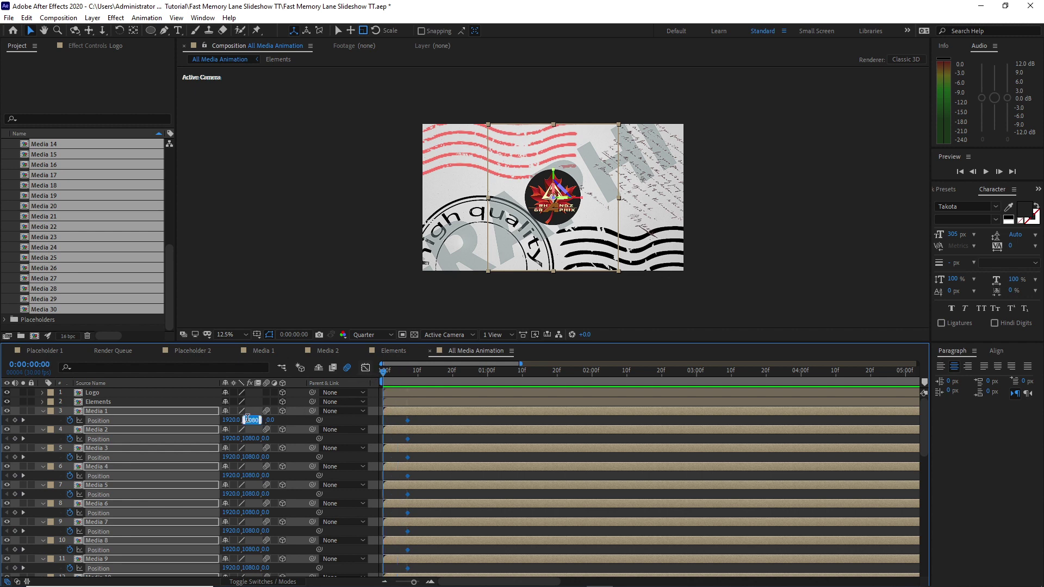
{"action": "type", "text": "-1276"}
{"action": "left_click", "coordinate": [177, 395]}
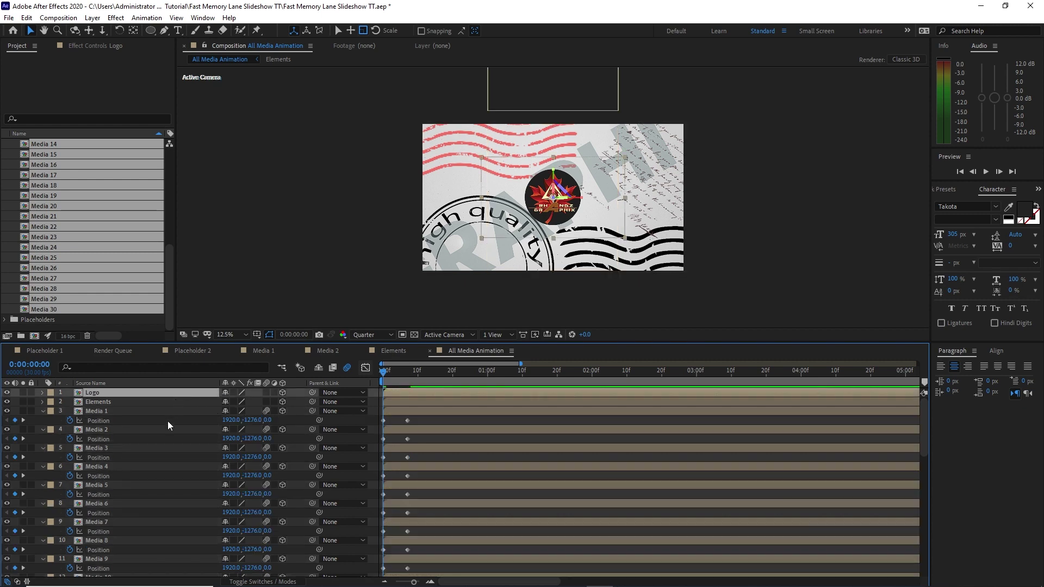
Apply a Drop Shadow effect to the Media 1 layer with distance 10 and softness 20.
{"action": "left_click", "coordinate": [167, 412]}
{"action": "left_click", "coordinate": [116, 18]}
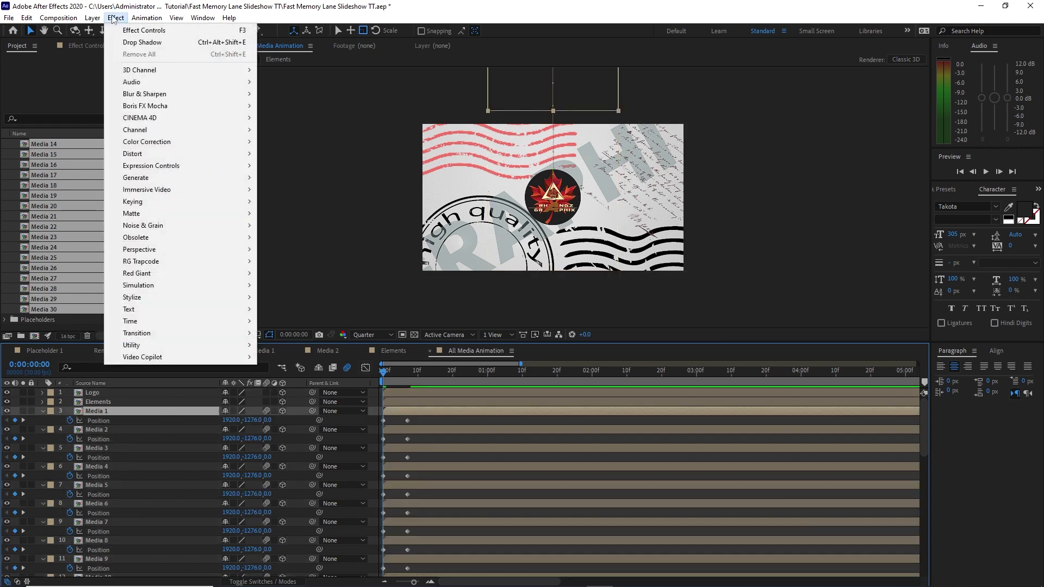
{"action": "mouse_move", "coordinate": [211, 250]}
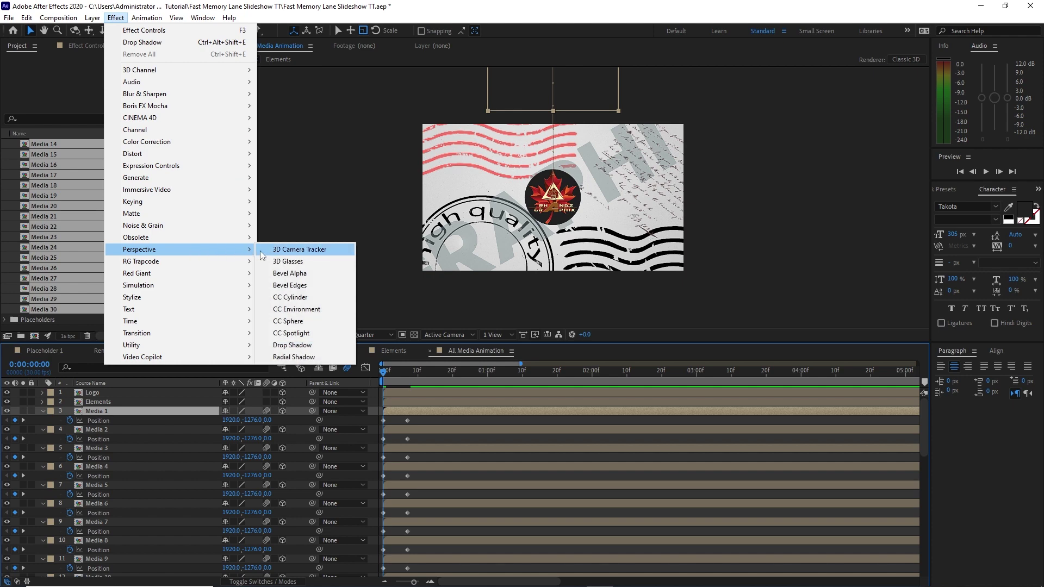
{"action": "left_click", "coordinate": [292, 345]}
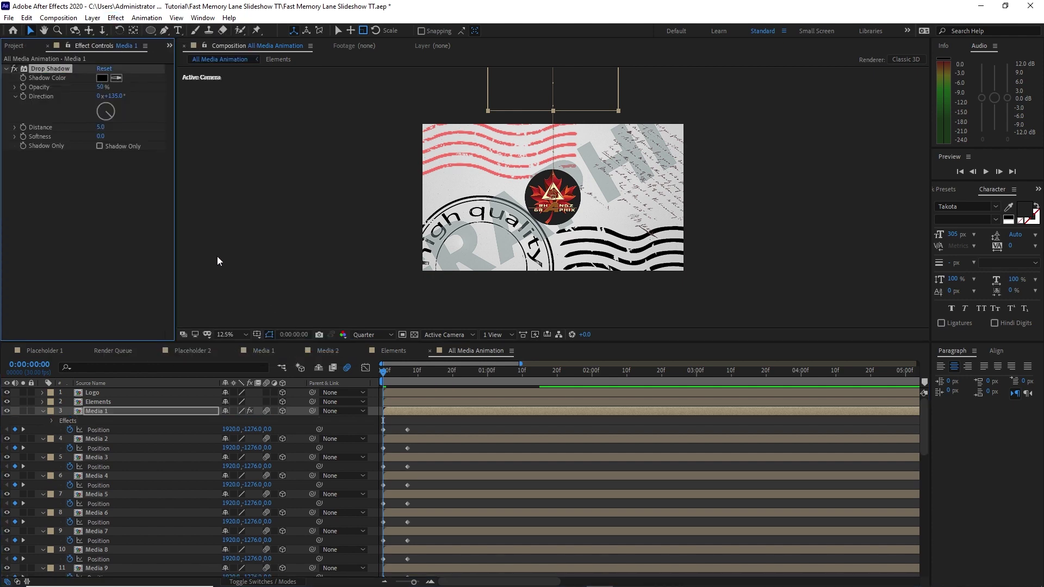
{"action": "left_click", "coordinate": [101, 128]}
{"action": "type", "text": "10"}
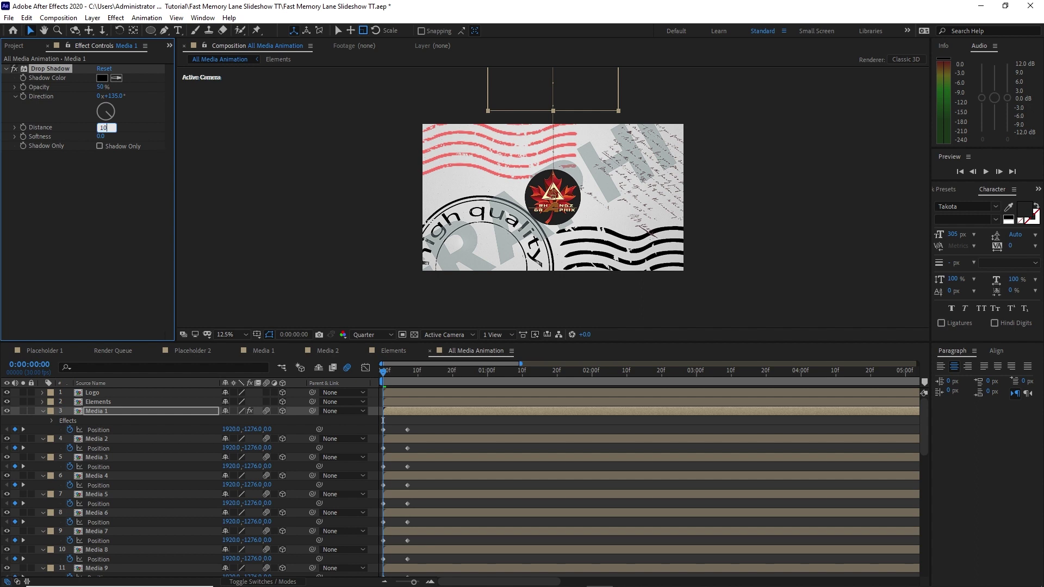
{"action": "key", "text": "Tab"}
{"action": "type", "text": "20"}
{"action": "key", "text": "Return"}
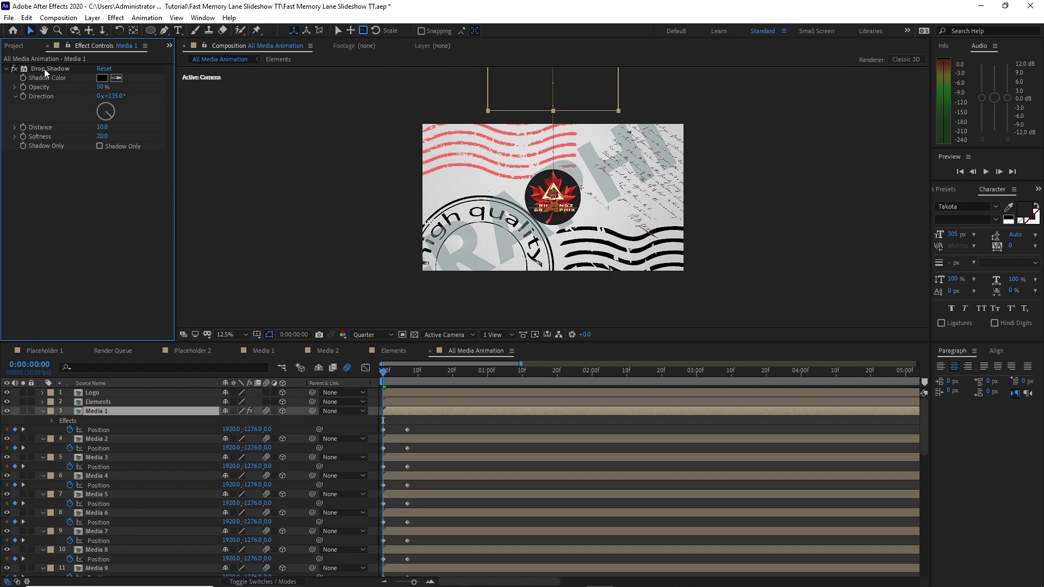
Copy the Drop Shadow effect from Media 1 and paste it onto the Media 2 to Media 30 layers.
{"action": "left_click", "coordinate": [44, 68]}
{"action": "left_click", "coordinate": [26, 17]}
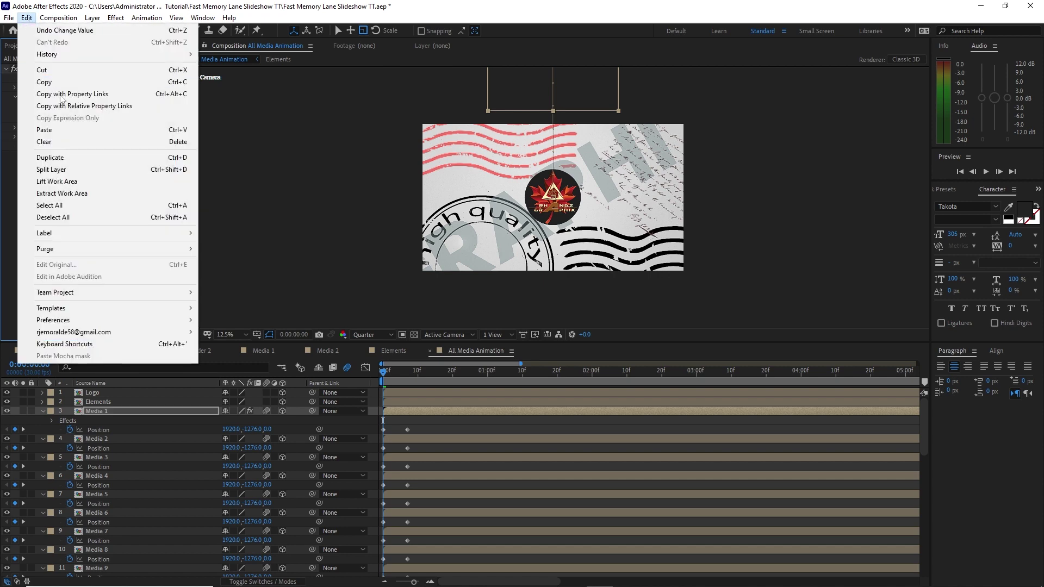
{"action": "left_click", "coordinate": [55, 95]}
{"action": "left_click_drag", "start_coordinate": [70, 442], "coordinate": [102, 583]}
{"action": "left_click", "coordinate": [26, 18]}
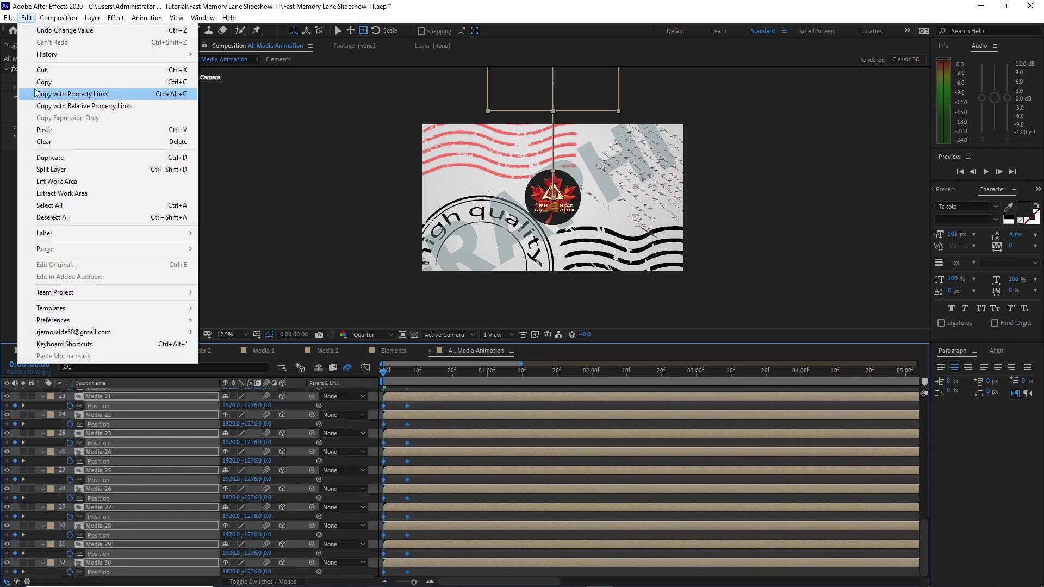
{"action": "left_click", "coordinate": [54, 121]}
Move the Logo and Elements layers below Media 30 and apply Easy Ease to the second Position keyframe of every Media layer.
{"action": "scroll", "coordinate": [136, 459], "scroll_direction": "up", "scroll_amount": 10}
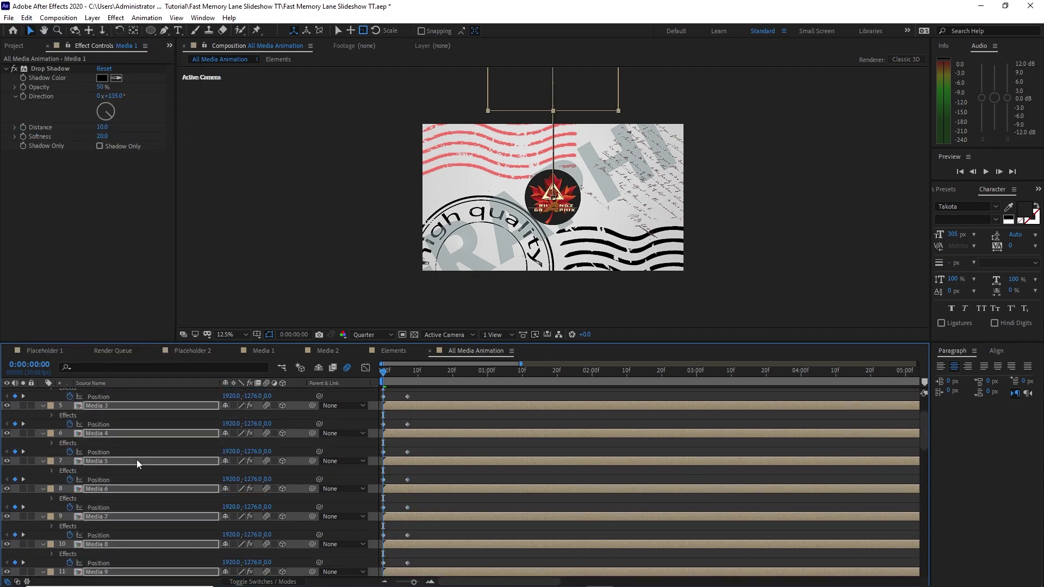
{"action": "left_click_drag", "start_coordinate": [71, 399], "coordinate": [136, 575]}
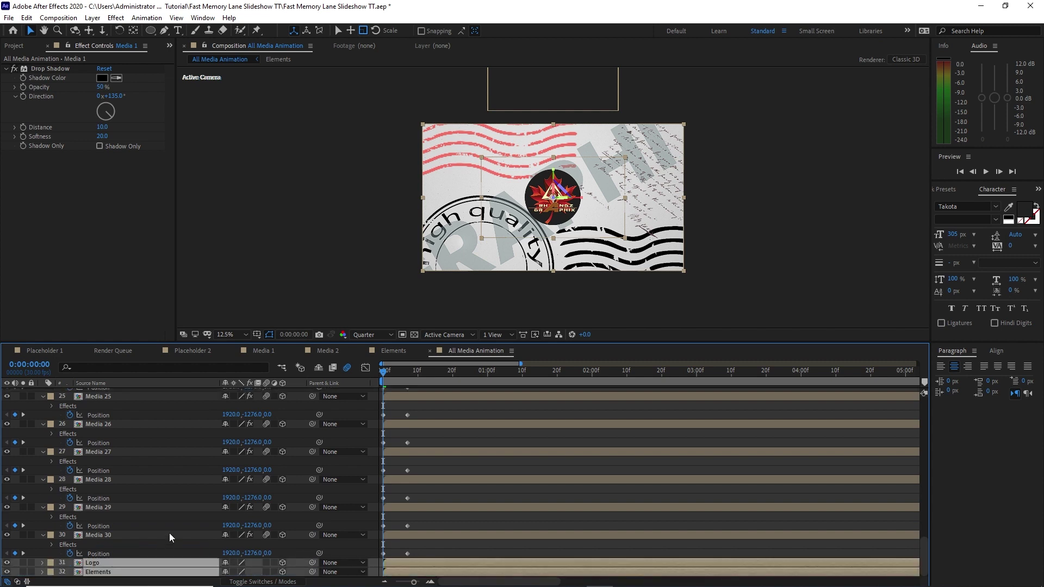
{"action": "scroll", "coordinate": [191, 478], "scroll_direction": "up", "scroll_amount": 15}
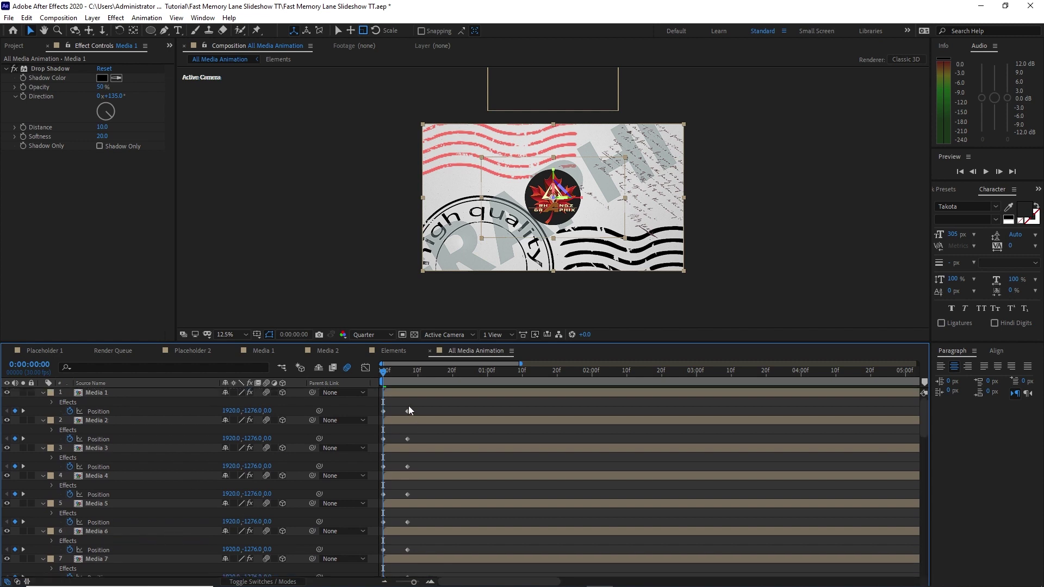
{"action": "left_click_drag", "start_coordinate": [402, 405], "coordinate": [425, 582]}
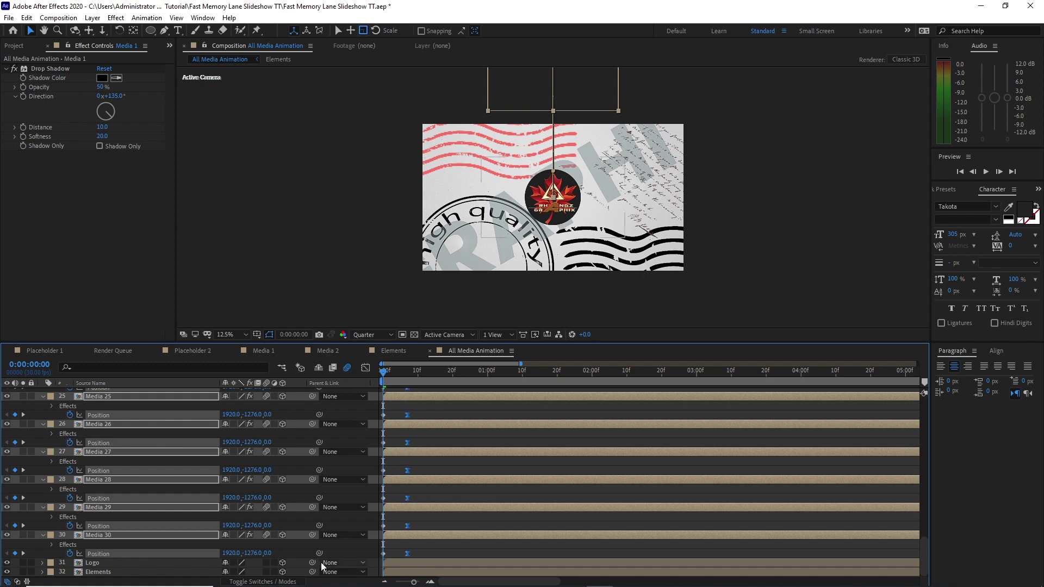
Shift the Media 30 layer so that it starts at 0:00:01:10.
{"action": "left_click_drag", "start_coordinate": [497, 373], "coordinate": [522, 387]}
{"action": "left_click", "coordinate": [190, 544]}
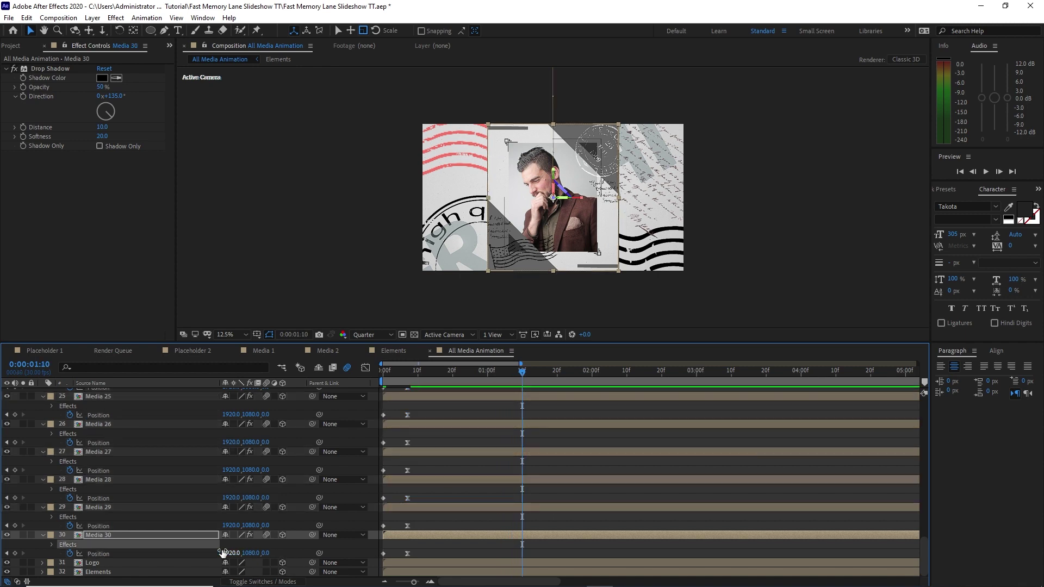
{"action": "left_click", "coordinate": [169, 535]}
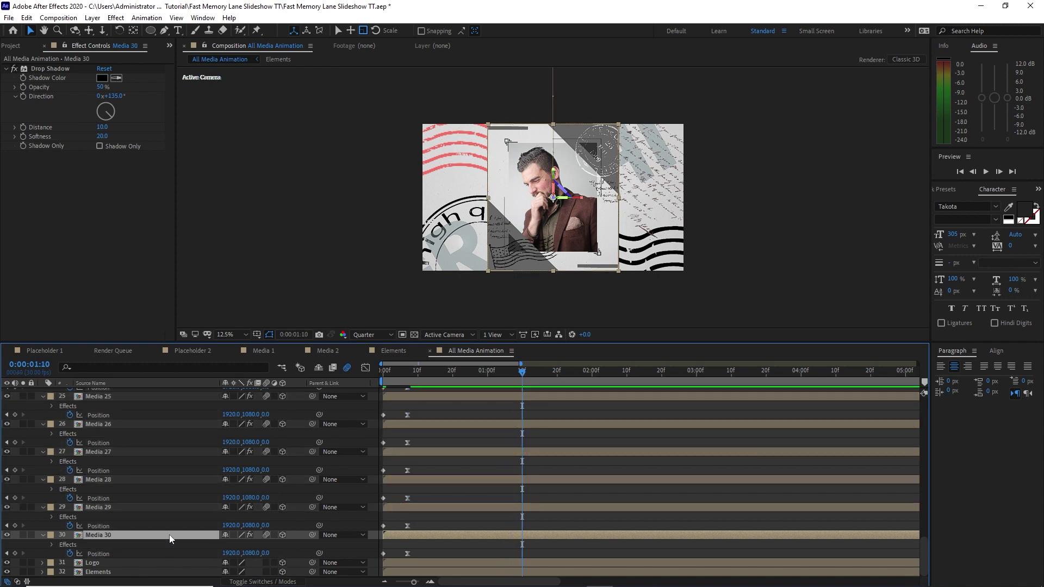
{"action": "key", "text": "bracketleft"}
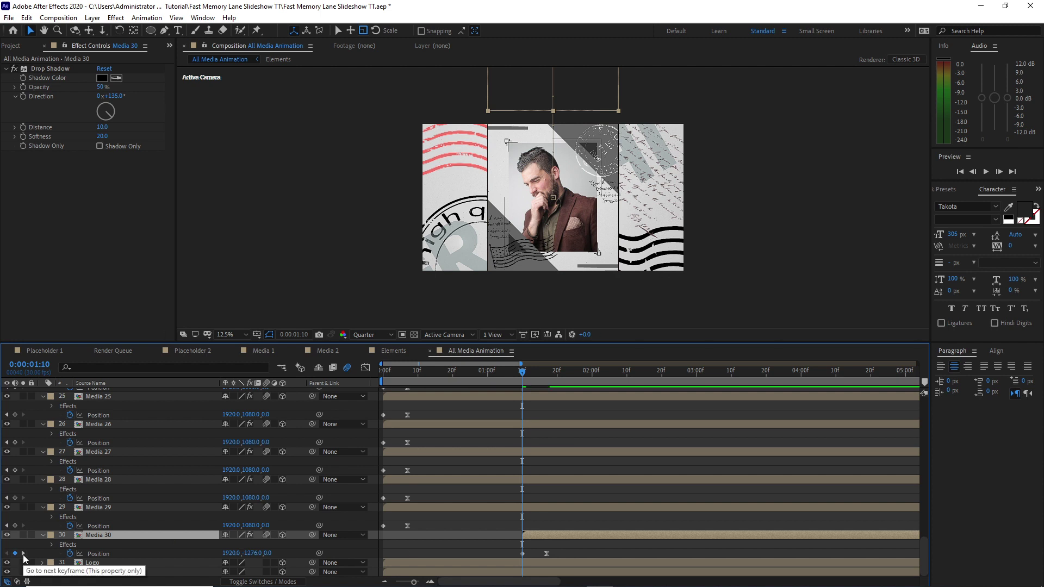
At Media 30's second Position keyframe, set the layer's Z Rotation to 5°.
{"action": "left_click", "coordinate": [23, 553]}
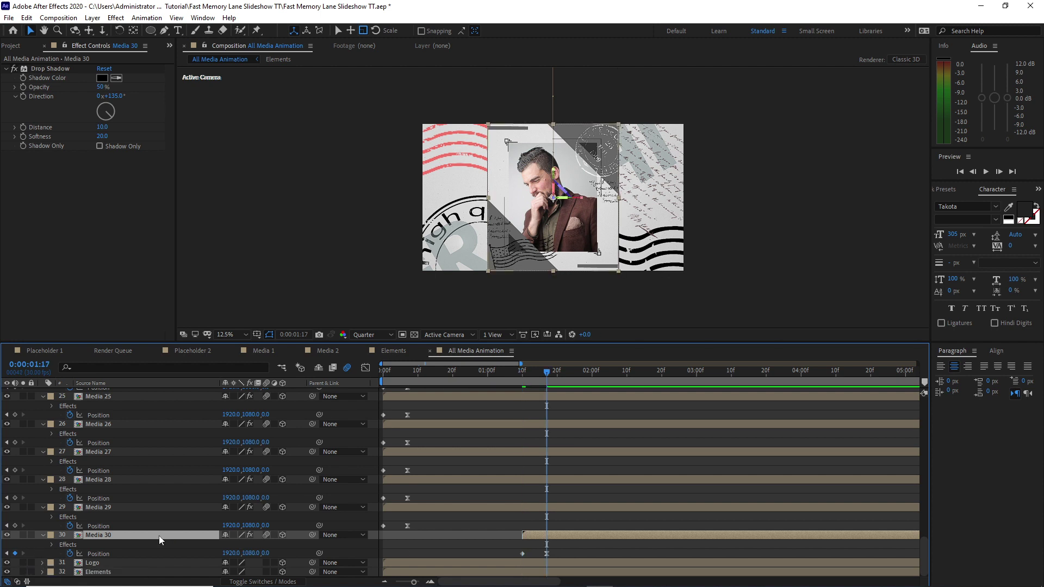
{"action": "key", "text": "r"}
{"action": "left_click_drag", "start_coordinate": [218, 343], "coordinate": [217, 294]}
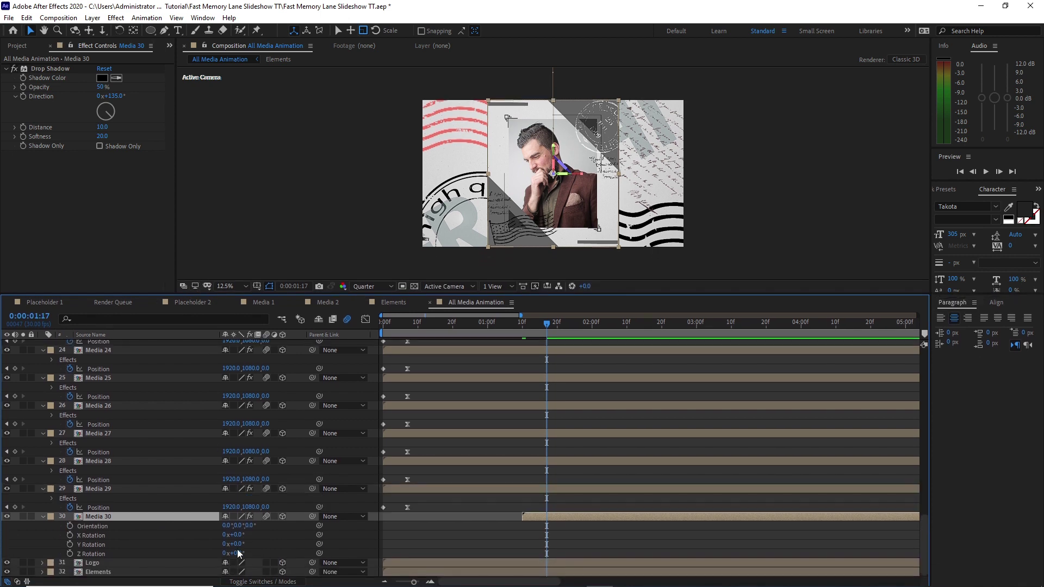
{"action": "left_click", "coordinate": [237, 551]}
{"action": "type", "text": "5"}
Shift Media 29 to start at 0:00:01:17, where Media 30 lands, and set its Opacity to 0%.
{"action": "left_click", "coordinate": [149, 487]}
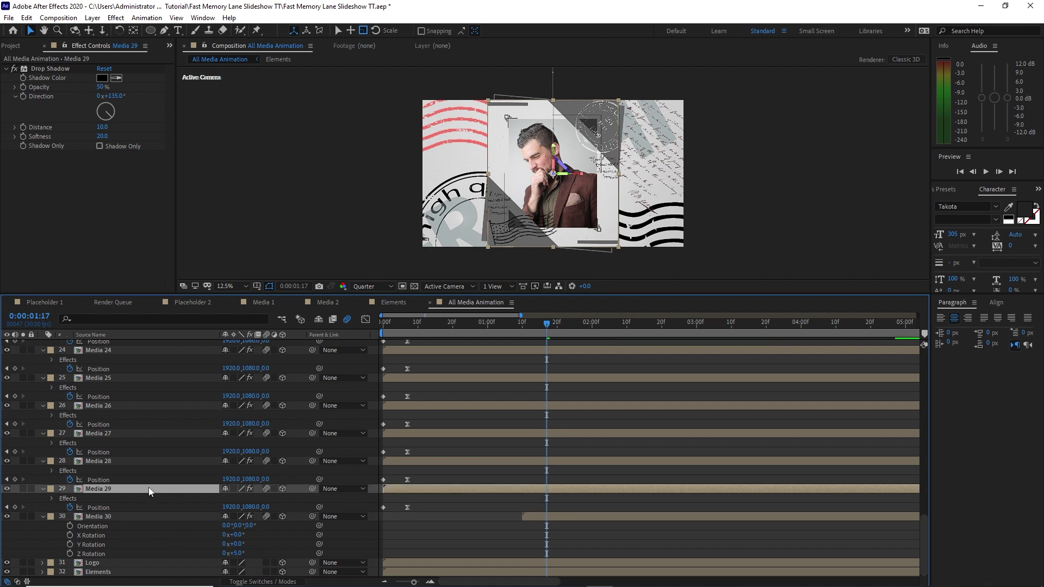
{"action": "key", "text": "bracketleft"}
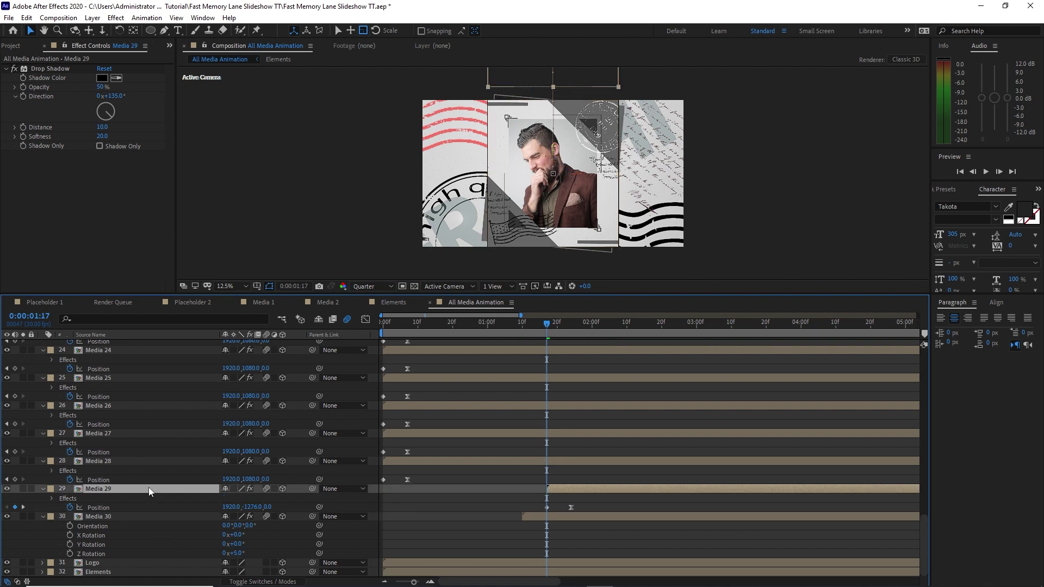
{"action": "left_click", "coordinate": [22, 506]}
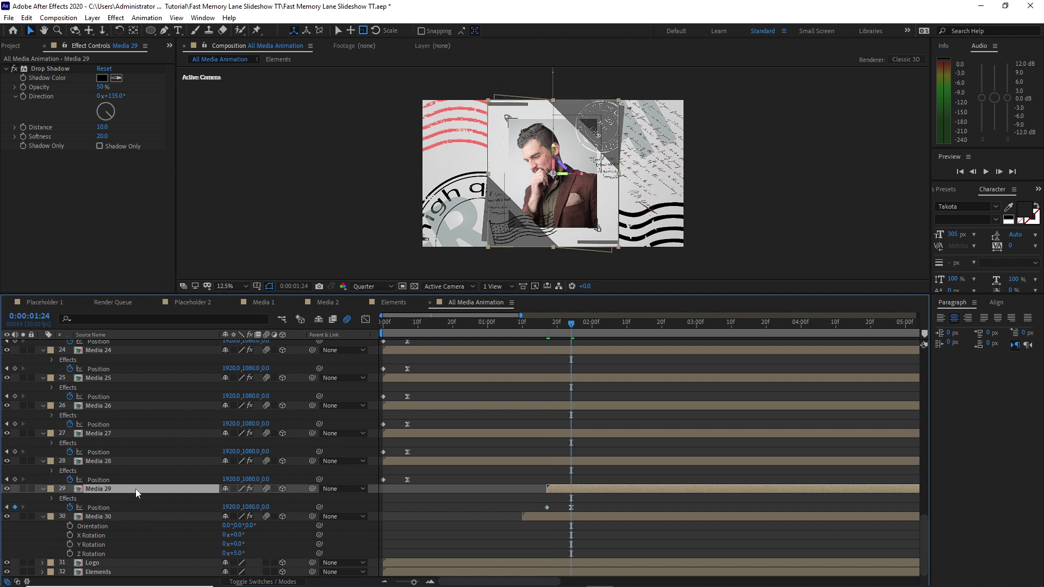
{"action": "key", "text": "t"}
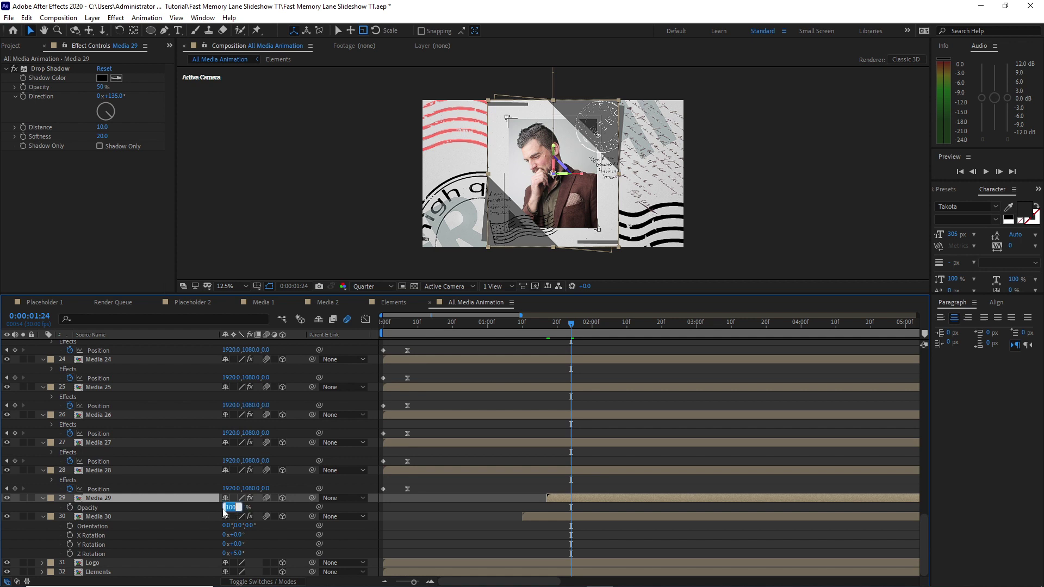
{"action": "type", "text": "5"}
{"action": "key", "text": "Return"}
Shift Media 28 to start at 0:00:01:24 and set its X position to 2349 at its second Position keyframe.
{"action": "left_click", "coordinate": [163, 468]}
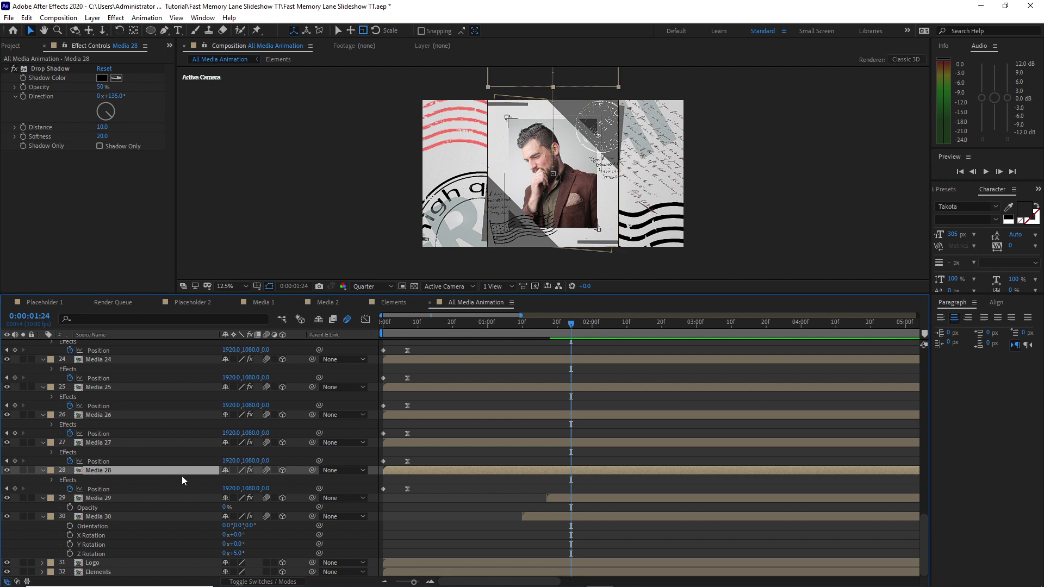
{"action": "key", "text": "bracketleft"}
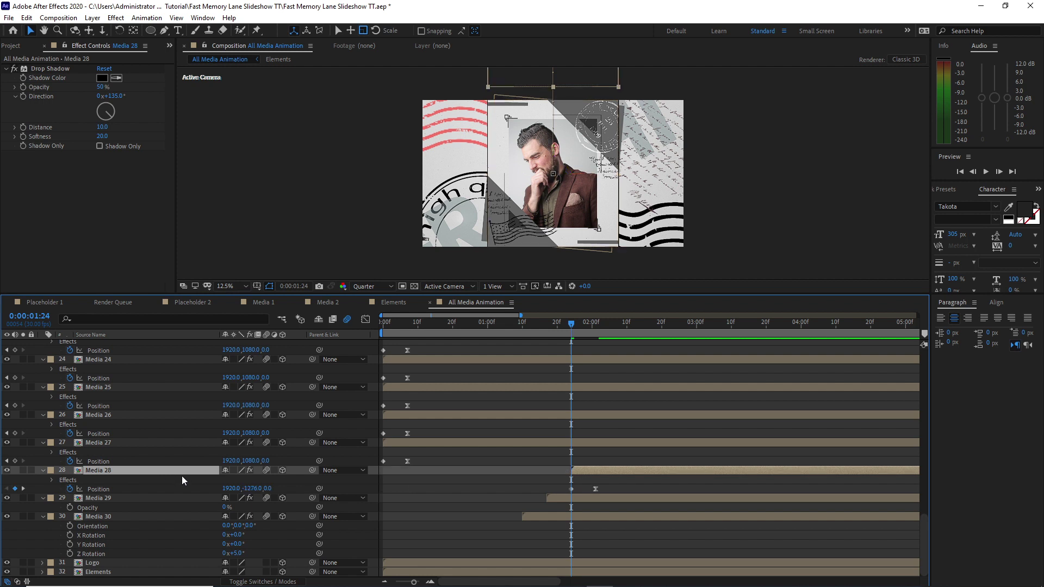
{"action": "left_click", "coordinate": [23, 488]}
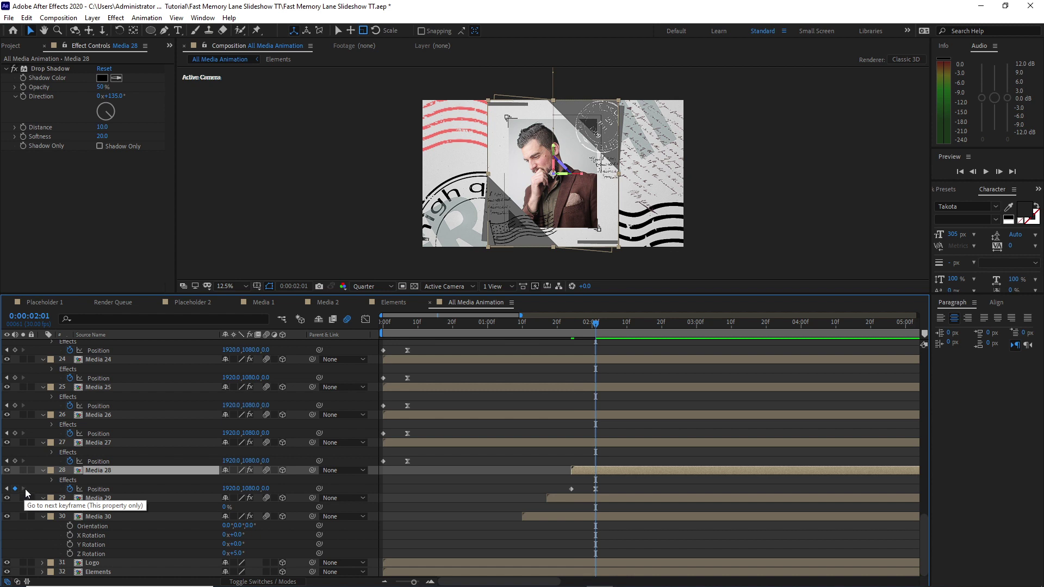
{"action": "left_click_drag", "start_coordinate": [230, 489], "coordinate": [450, 480]}
Set the Z Rotation of Media 28 to 25°.
{"action": "left_click", "coordinate": [182, 472]}
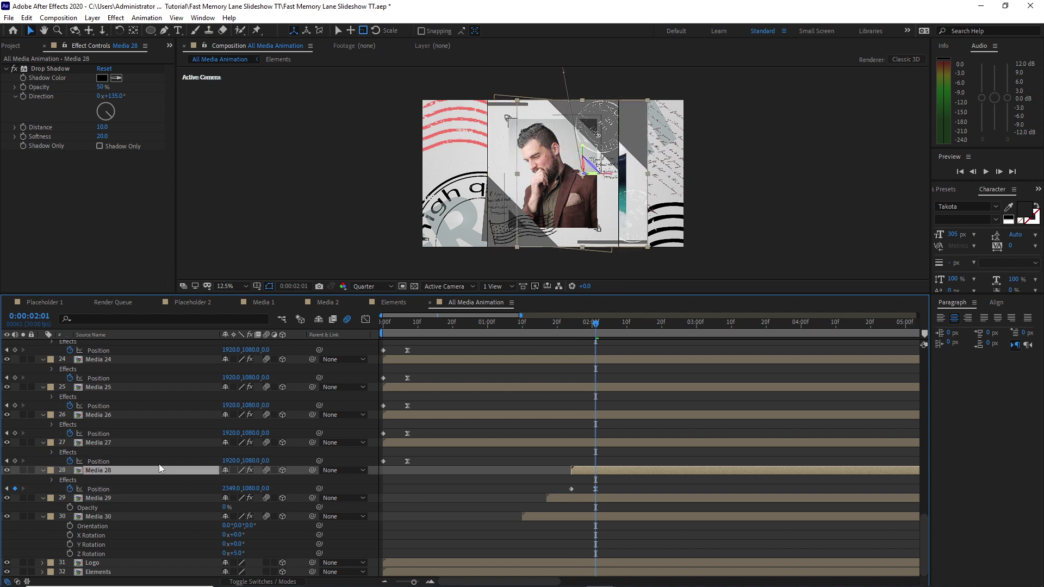
{"action": "key", "text": "r"}
{"action": "left_click", "coordinate": [234, 507]}
{"action": "type", "text": "25"}
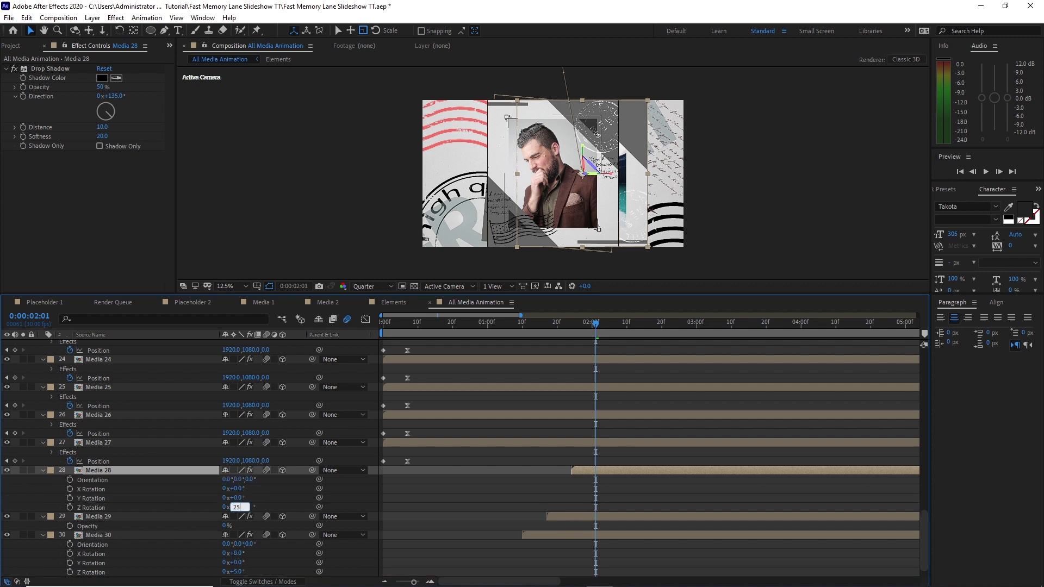
{"action": "left_click", "coordinate": [183, 493]}
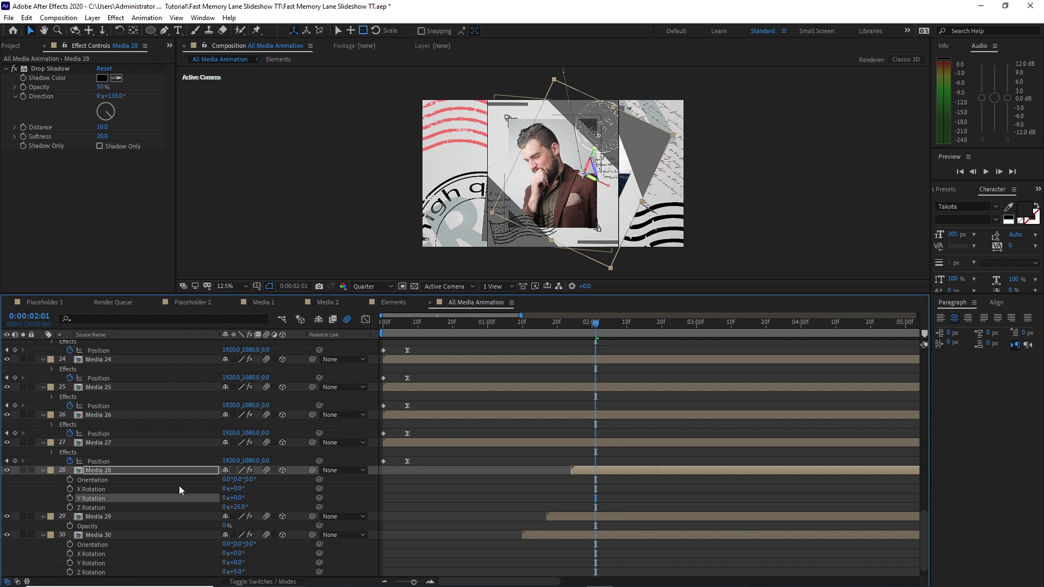
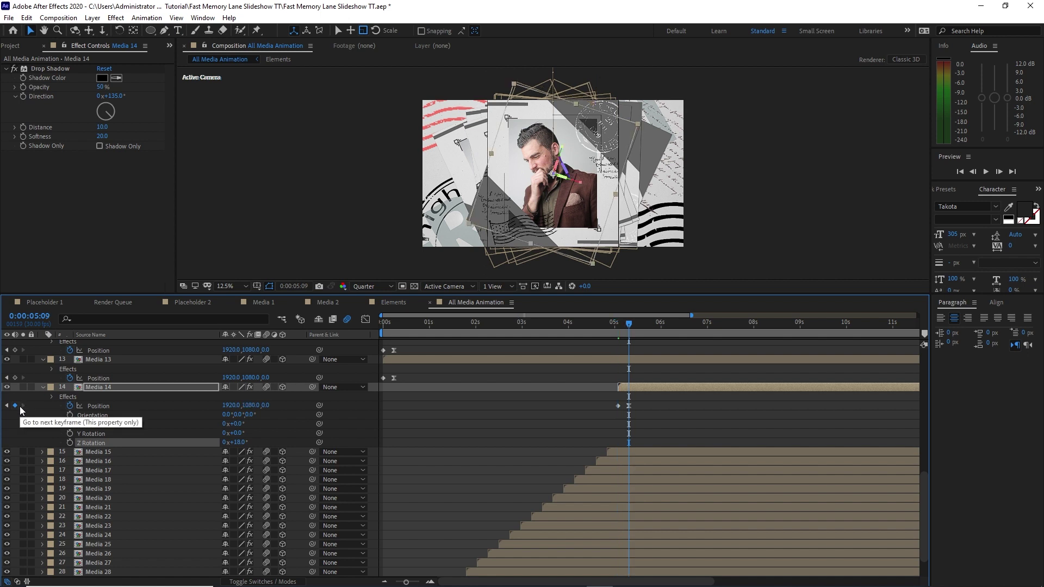
Shift Media 13 to start at 0:00:05:09, set its Z Rotation to -10°, and collapse the finished layers.
{"action": "key", "text": "ctrl+Up"}
{"action": "key", "text": "alt+bracketleft"}
{"action": "key", "text": "ctrl+v"}
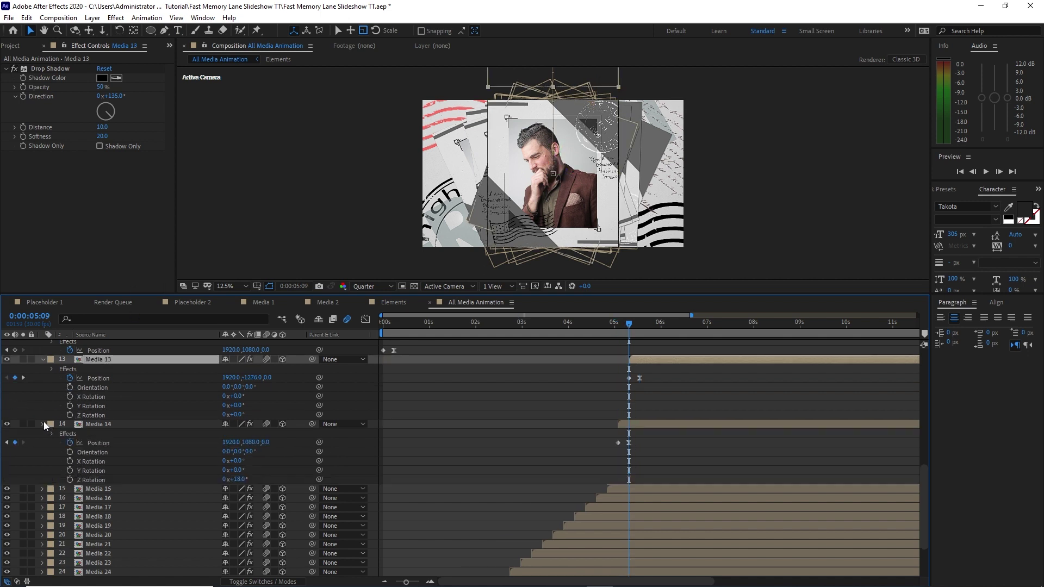
{"action": "left_click", "coordinate": [43, 424]}
{"action": "left_click", "coordinate": [23, 377]}
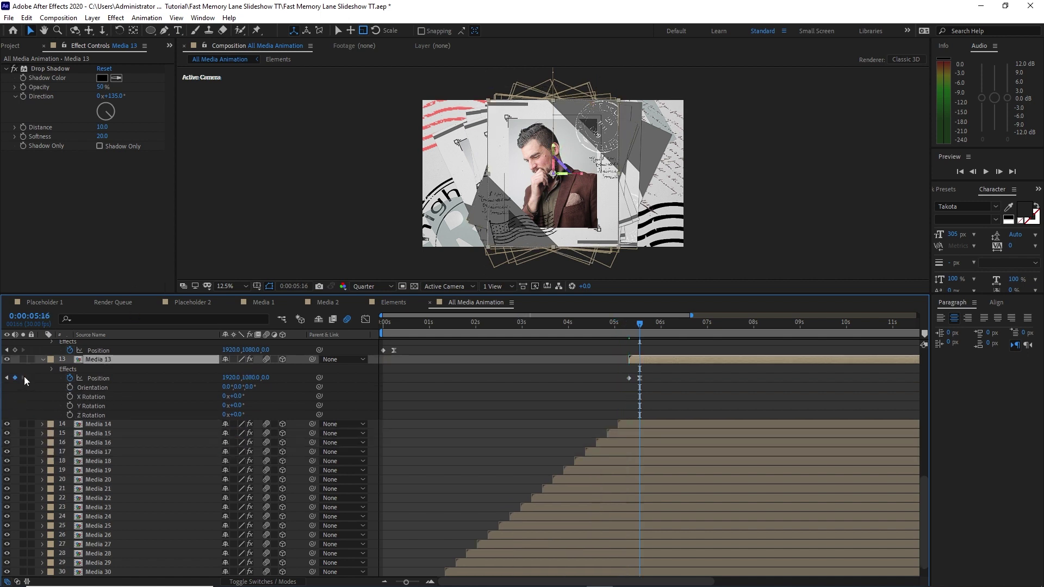
{"action": "type", "text": "-10"}
{"action": "left_click", "coordinate": [186, 387]}
{"action": "left_click", "coordinate": [43, 360]}
Shift Media 12 to start at 0:00:05:16, where Media 13 lands, and collapse its properties.
{"action": "key", "text": "ctrl+Up"}
{"action": "key", "text": "alt+bracketleft"}
{"action": "key", "text": "ctrl+v"}
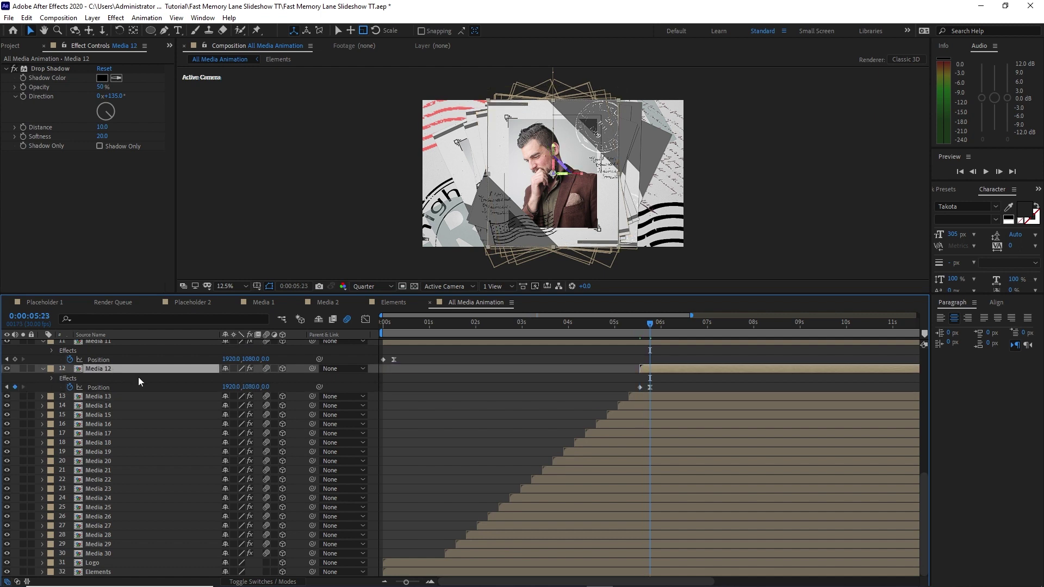
{"action": "left_click", "coordinate": [43, 507]}
Shift Media 11 to start at 0:00:05:23, where Media 12 lands.
{"action": "key", "text": "ctrl+Up"}
{"action": "key", "text": "alt+bracketleft"}
{"action": "key", "text": "ctrl+v"}
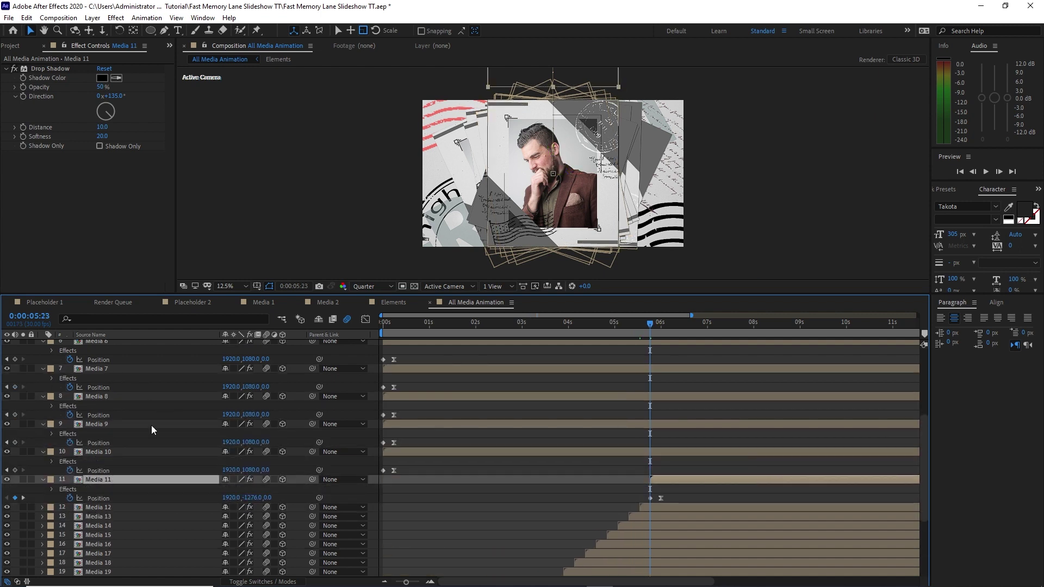
{"action": "key", "text": "r"}
{"action": "key", "text": "ctrl+z"}
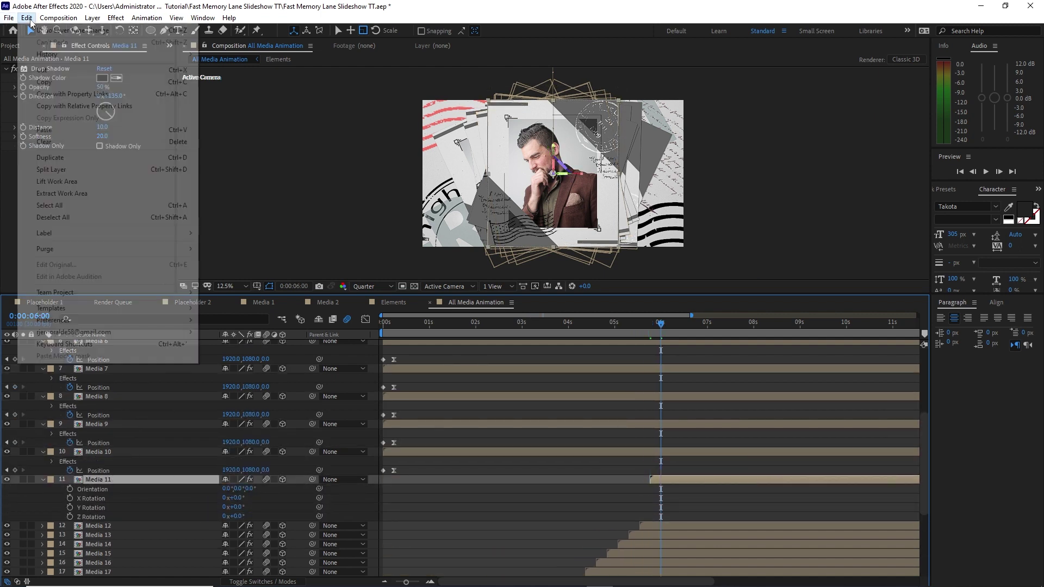
{"action": "key", "text": "ctrl+shift+z"}
{"action": "left_click", "coordinate": [43, 481]}
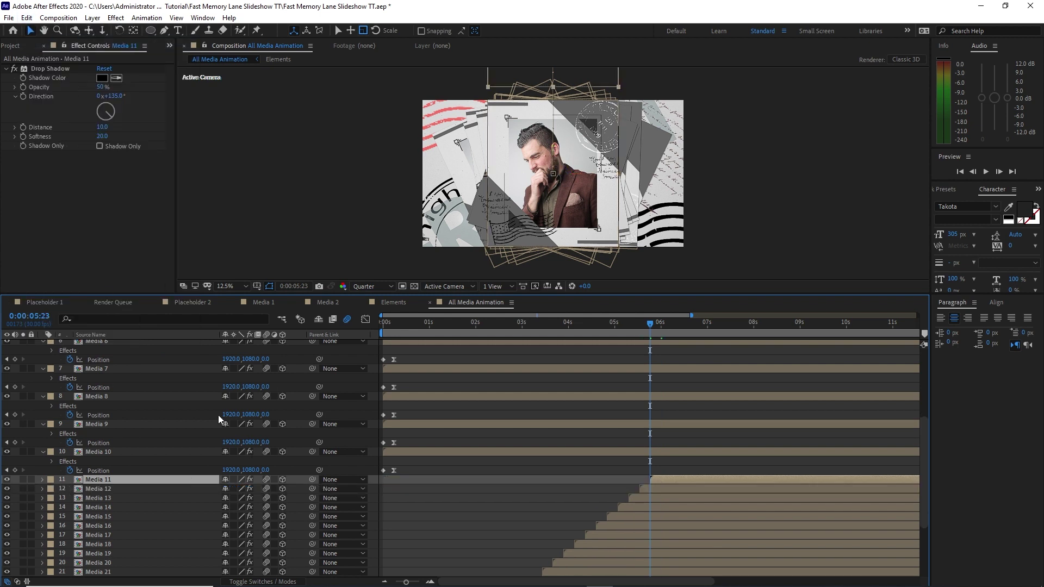
Show Position and Rotation for Media 11, set its Z Rotation to 10°, and collapse the layer.
{"action": "key", "text": "p"}
{"action": "key", "text": "shift+r"}
{"action": "left_click", "coordinate": [240, 526]}
{"action": "type", "text": "10"}
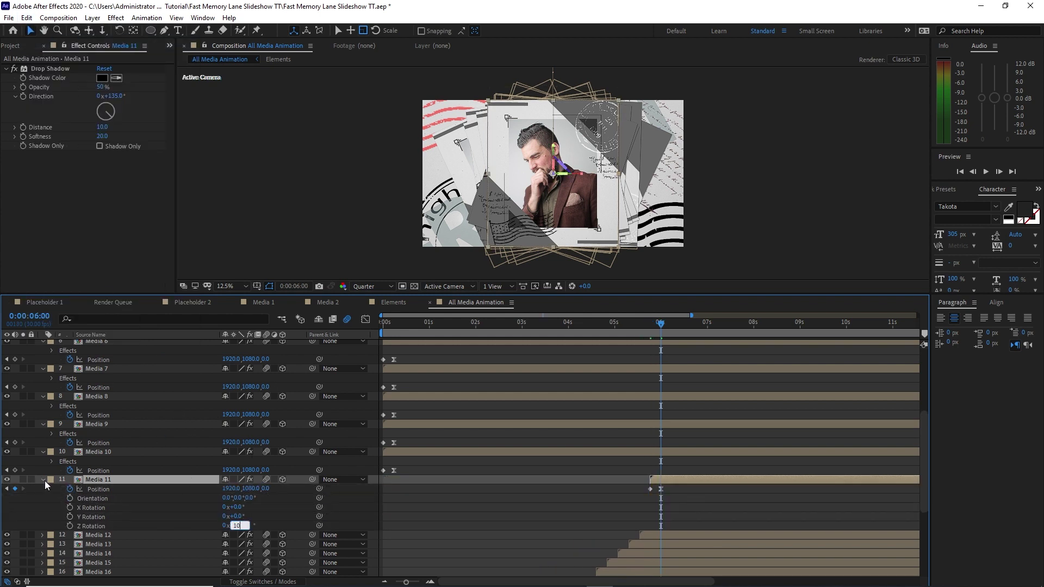
{"action": "left_click", "coordinate": [42, 480]}
Shift Media 10 to start at 0:00:06:00 and go to its second Position keyframe.
{"action": "key", "text": "ctrl+Up"}
{"action": "key", "text": "bracketleft"}
{"action": "key", "text": "k"}
Set Media 10's Z Rotation to -4° and its X position to 2139 at the second Position keyframe.
{"action": "key", "text": "p"}
{"action": "key", "text": "shift+r"}
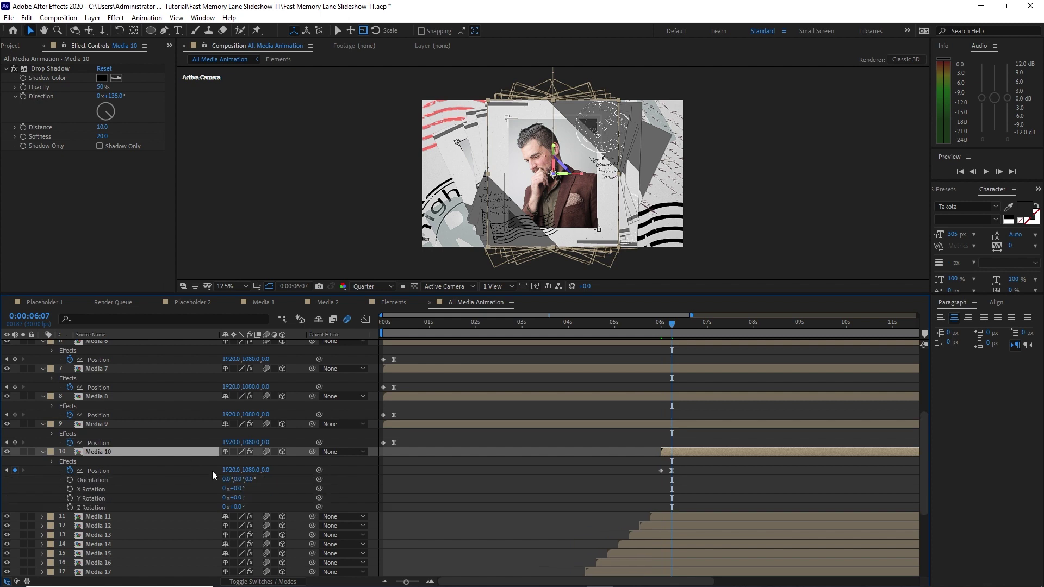
{"action": "left_click", "coordinate": [235, 507]}
{"action": "type", "text": "-4"}
{"action": "key", "text": "Return"}
{"action": "left_click_drag", "start_coordinate": [230, 469], "coordinate": [241, 465]}
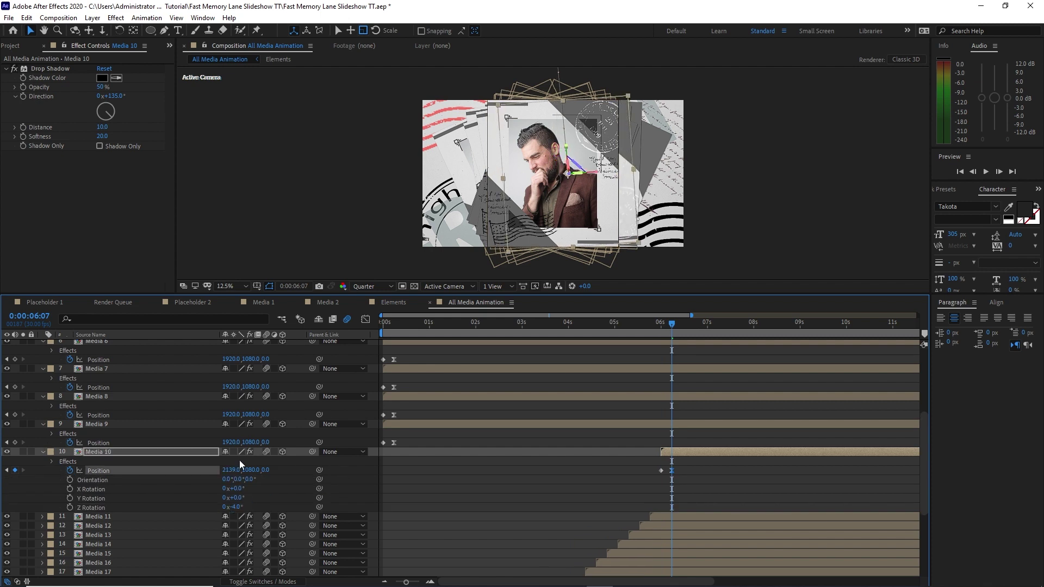
Shift Media 9 to start at 0:00:06:07, set its Z Rotation to 4°, and collapse the finished layers.
{"action": "key", "text": "ctrl+Up"}
{"action": "key", "text": "bracketleft"}
{"action": "key", "text": "k"}
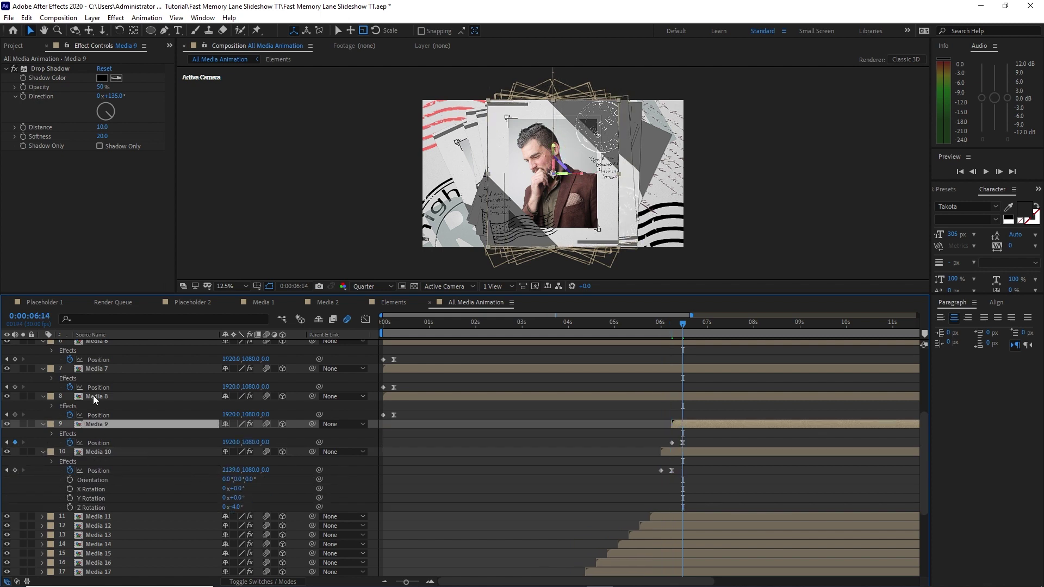
{"action": "key", "text": "r"}
{"action": "key", "text": "p"}
{"action": "key", "text": "shift+r"}
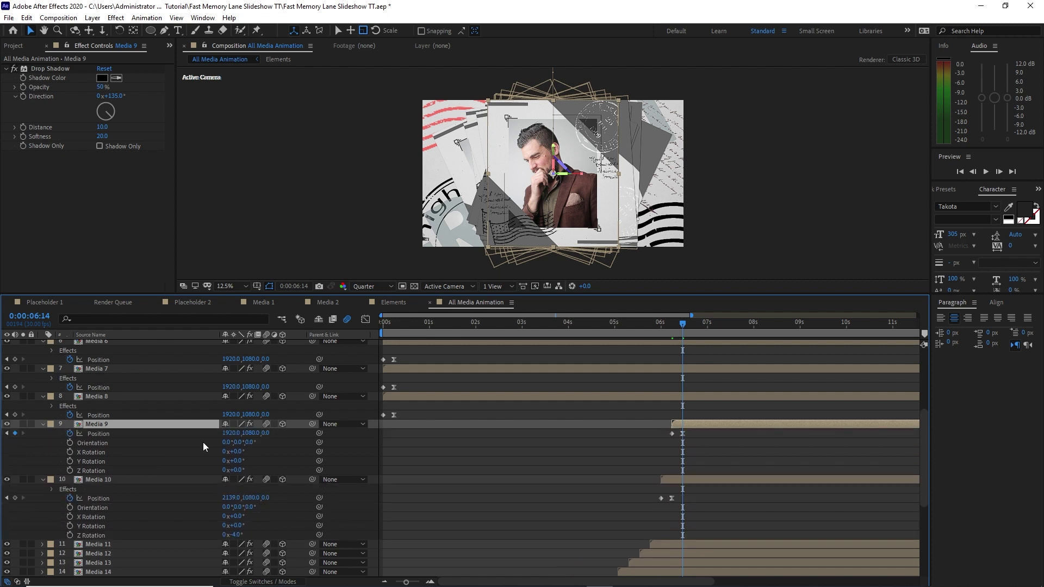
{"action": "left_click", "coordinate": [235, 470]}
{"action": "type", "text": "4"}
{"action": "key", "text": "Return"}
{"action": "left_click", "coordinate": [43, 424]}
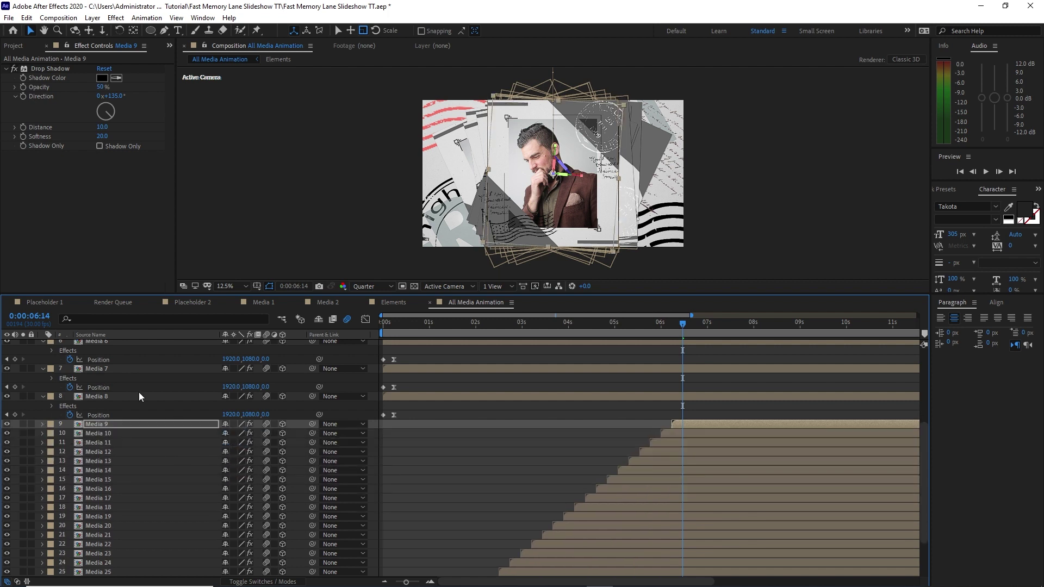
Shift Media 8 to start at 0:00:06:14, set its Z Rotation to -8° and X position to 1559 at the second Position keyframe, and collapse it.
{"action": "key", "text": "ctrl+Up"}
{"action": "key", "text": "bracketleft"}
{"action": "key", "text": "k"}
{"action": "key", "text": "shift+r"}
{"action": "left_click", "coordinate": [234, 451]}
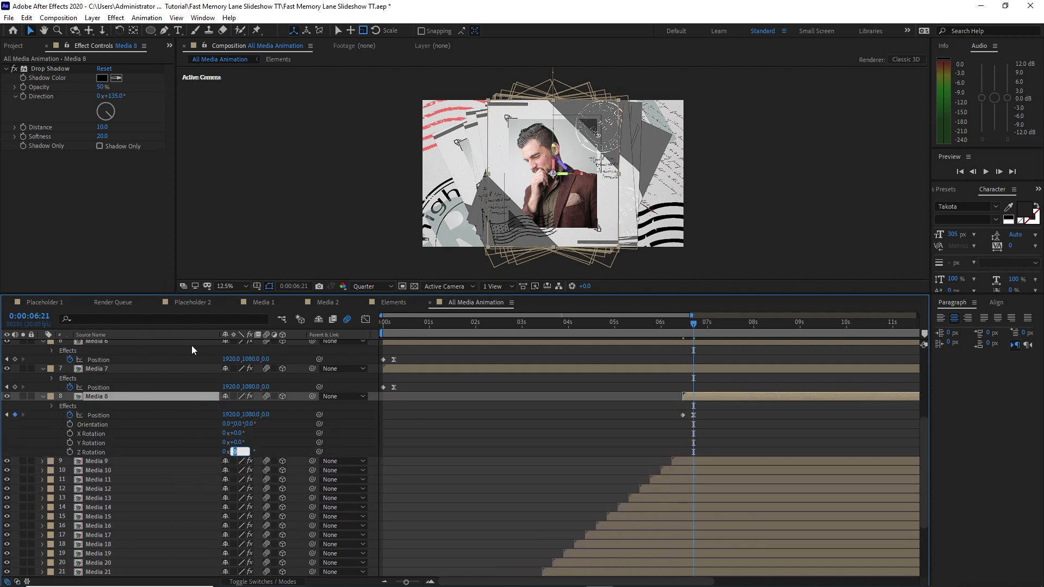
{"action": "type", "text": "-8"}
{"action": "left_click", "coordinate": [182, 417]}
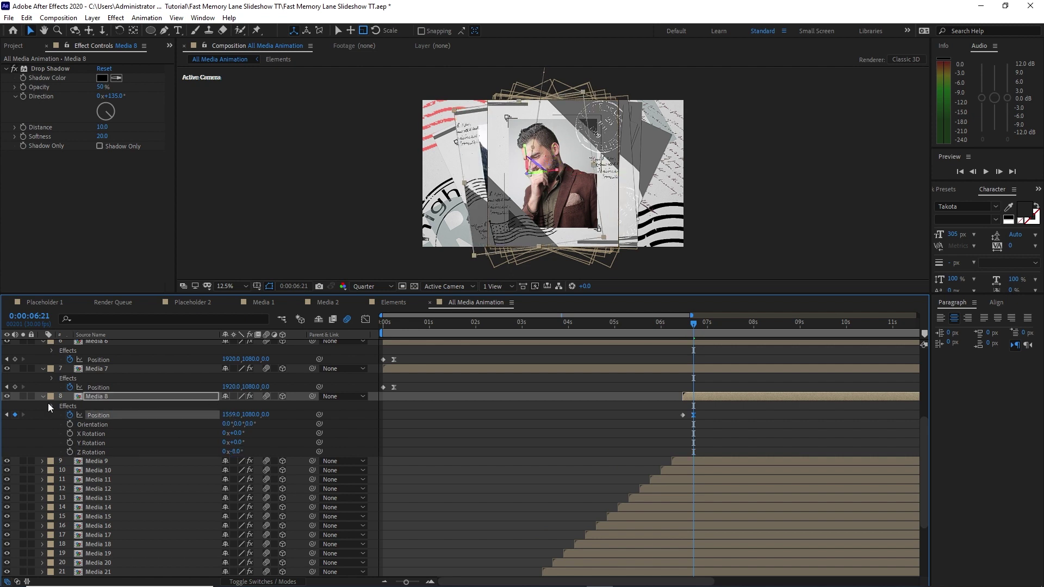
{"action": "left_click", "coordinate": [43, 397]}
Shift Media 7 to start at 0:00:06:21, and set its Z Rotation to 8° and X position to 2030 at the second Position keyframe.
{"action": "key", "text": "ctrl+Up"}
{"action": "key", "text": "bracketleft"}
{"action": "key", "text": "k"}
{"action": "key", "text": "shift+r"}
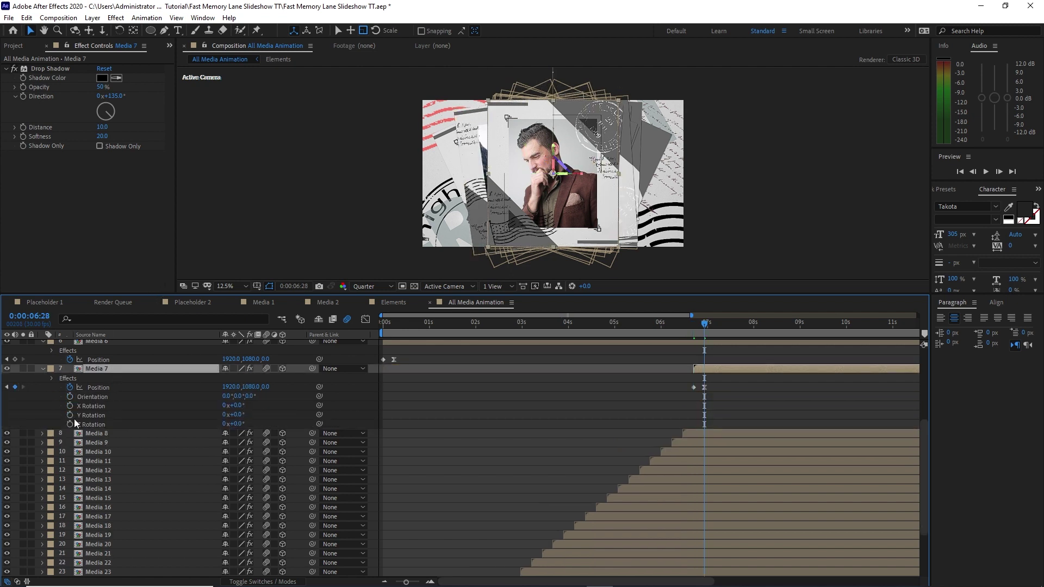
{"action": "left_click", "coordinate": [237, 423]}
{"action": "key", "text": "Return"}
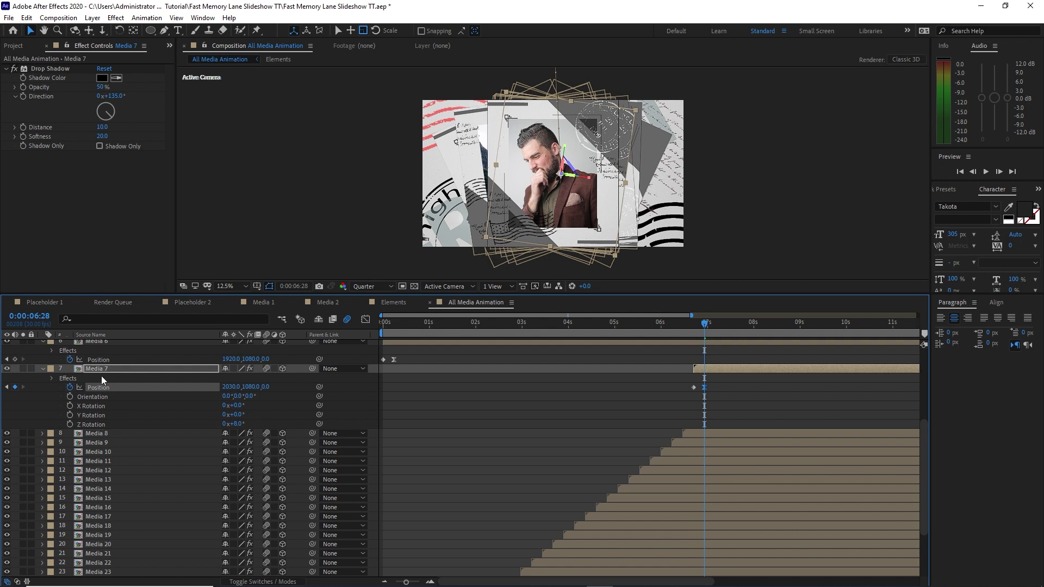
Shift Media 6 to start at 0:00:06:28, go to its second Position keyframe, and collapse the layer.
{"action": "key", "text": "ctrl+Up"}
{"action": "key", "text": "bracketleft"}
{"action": "key", "text": "k"}
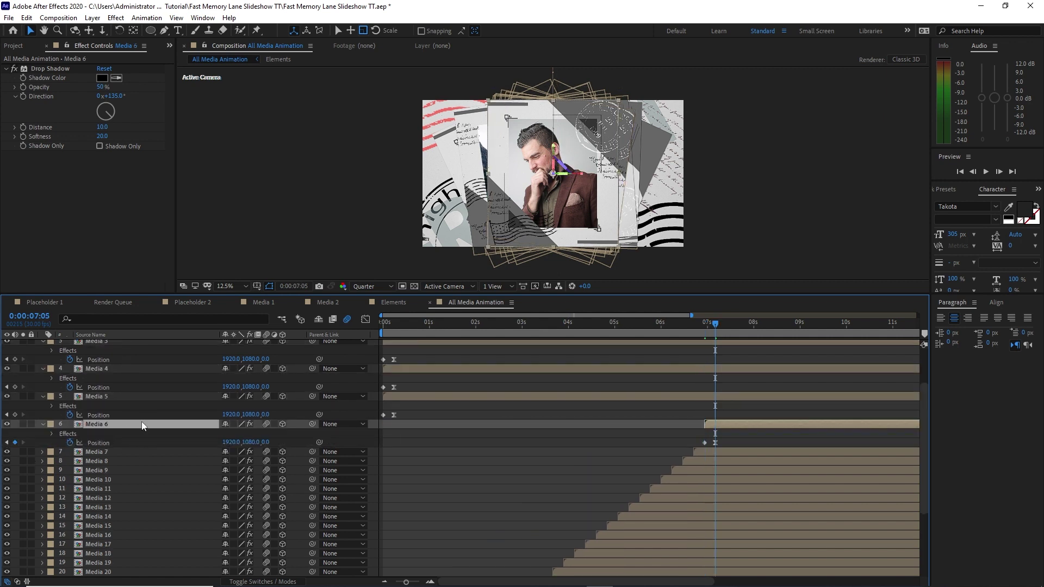
{"action": "left_click", "coordinate": [42, 424]}
Shift Media 5 to start at 0:00:07:05, set its Z Rotation to -2°, and collapse the layer.
{"action": "key", "text": "ctrl+Up"}
{"action": "key", "text": "bracketleft"}
{"action": "key", "text": "r"}
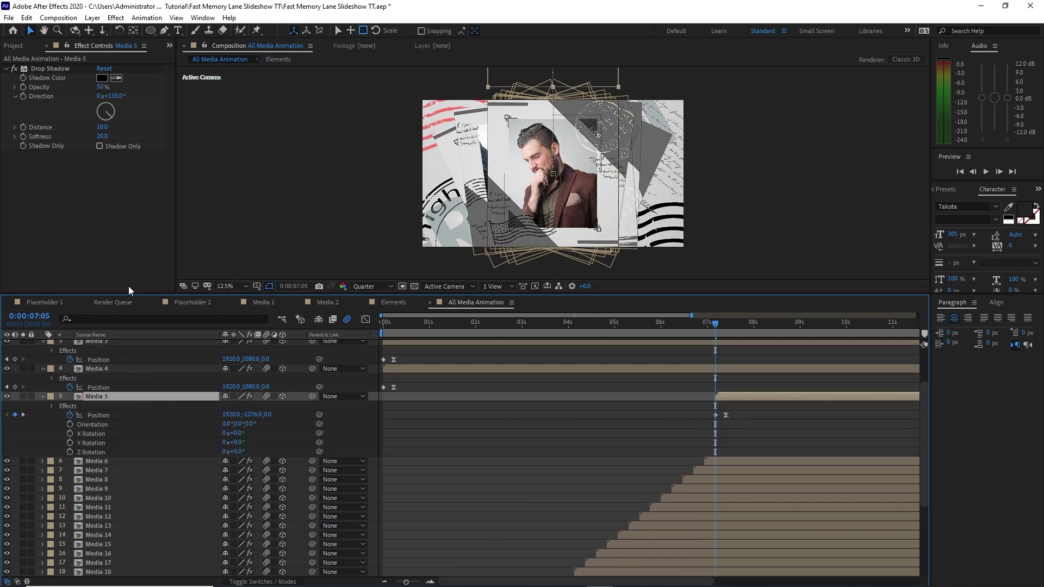
{"action": "left_click", "coordinate": [237, 452]}
{"action": "type", "text": "-2"}
{"action": "key", "text": "Return"}
{"action": "left_click", "coordinate": [43, 396]}
Shift Media 4 to start at 0:00:07:05, set its Z Rotation to 8°, and collapse the layer.
{"action": "key", "text": "ctrl+Up"}
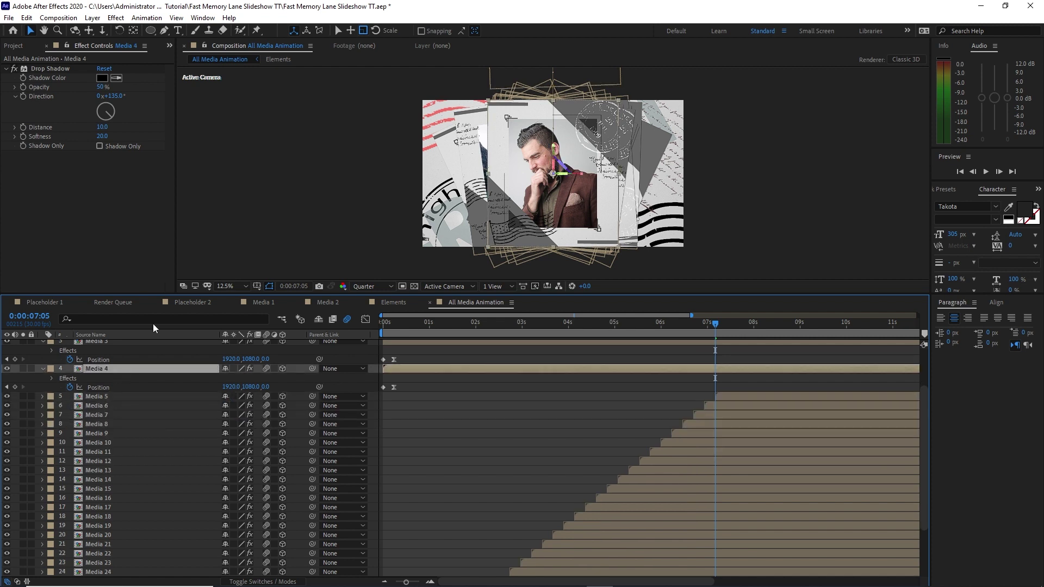
{"action": "key", "text": "bracketleft"}
{"action": "key", "text": "k"}
{"action": "key", "text": "shift+r"}
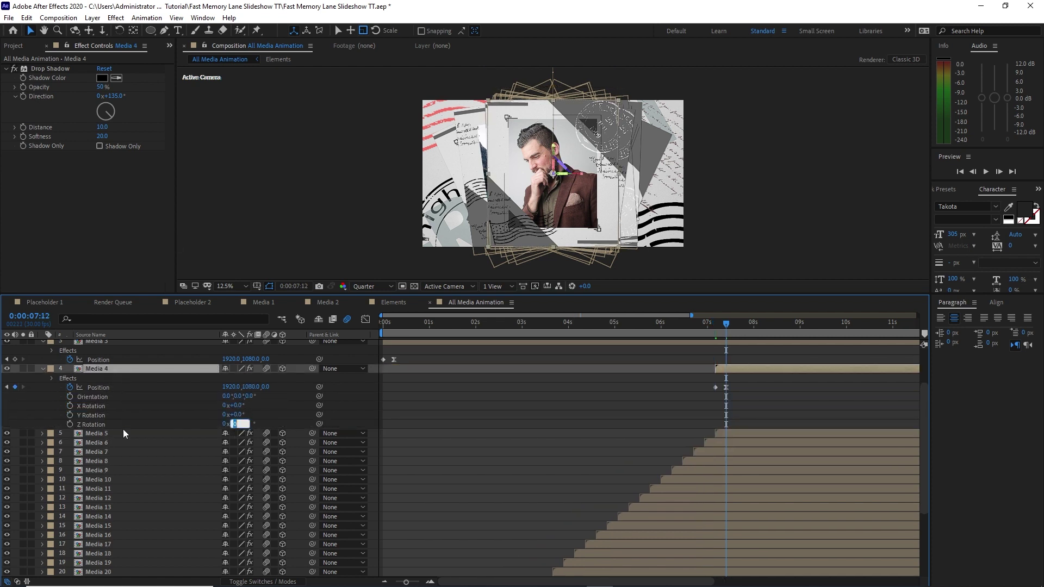
{"action": "left_click", "coordinate": [180, 397]}
{"action": "scroll", "coordinate": [144, 373], "scroll_direction": "up", "scroll_amount": 3}
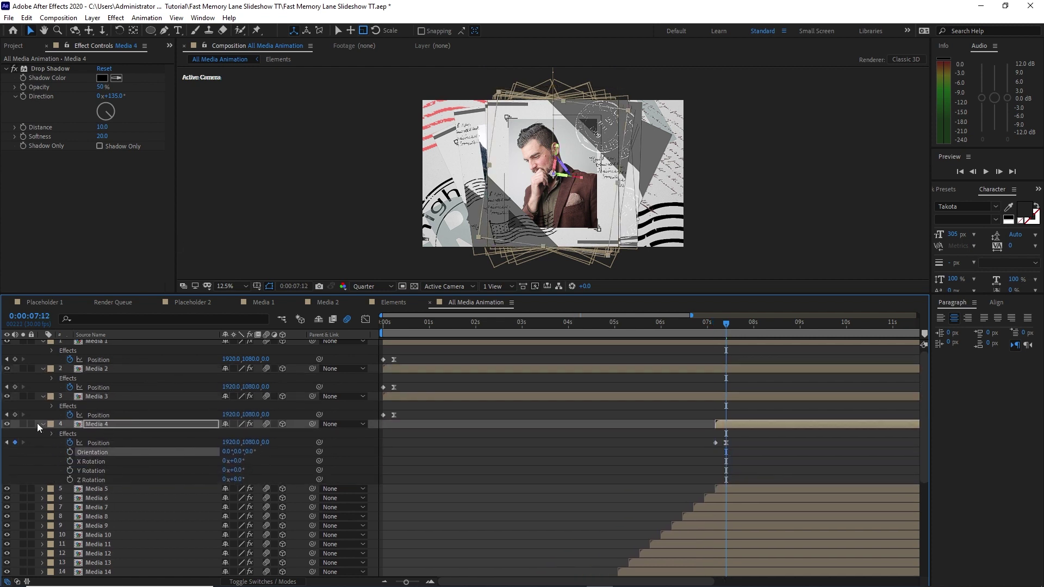
{"action": "left_click", "coordinate": [43, 424]}
Shift Media 3 to start at 0:00:07:12, set its Z Rotation to 25°, and collapse the layer.
{"action": "key", "text": "ctrl+Up"}
{"action": "key", "text": "bracketleft"}
{"action": "left_click", "coordinate": [24, 414]}
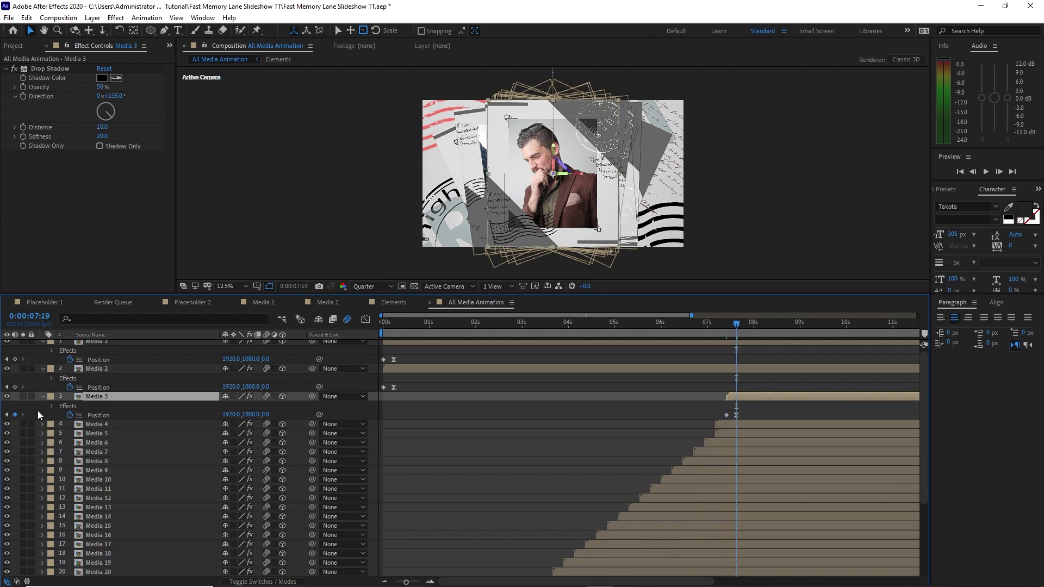
{"action": "key", "text": "shift+r"}
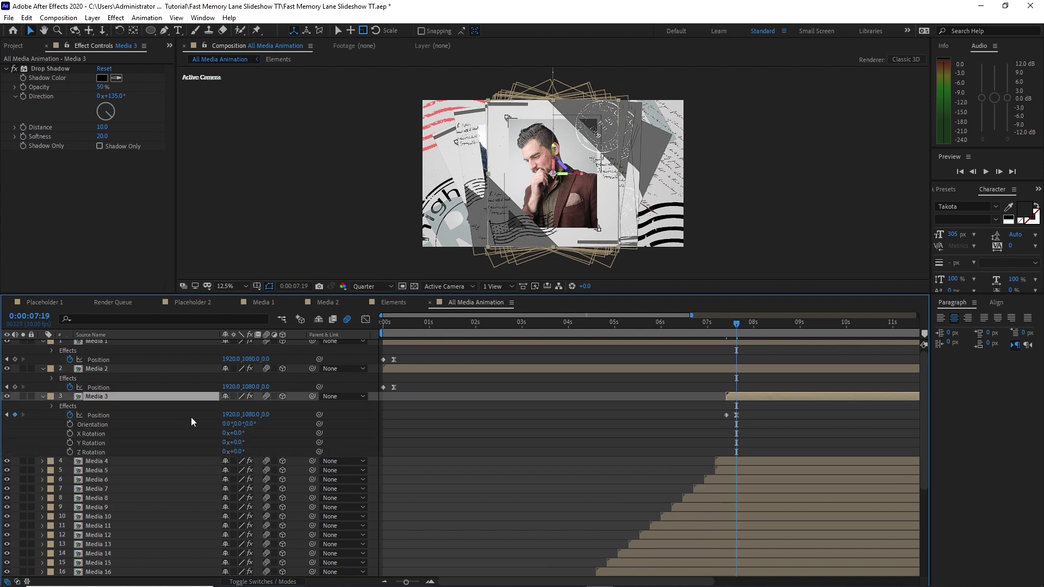
{"action": "left_click", "coordinate": [240, 451]}
{"action": "type", "text": "25"}
{"action": "left_click", "coordinate": [42, 396]}
Shift Media 2 to start at 0:00:07:19, go to its second Position keyframe, and set its Z Rotation to -25°.
{"action": "left_click", "coordinate": [98, 369]}
{"action": "key", "text": "bracketleft"}
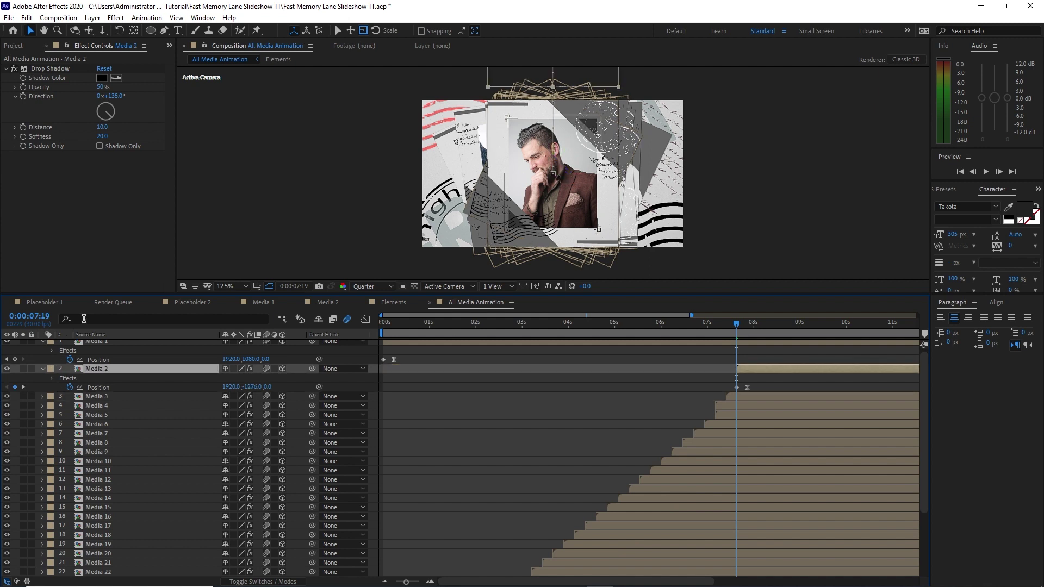
{"action": "key", "text": "k"}
{"action": "key", "text": "shift+r"}
{"action": "left_click", "coordinate": [240, 424]}
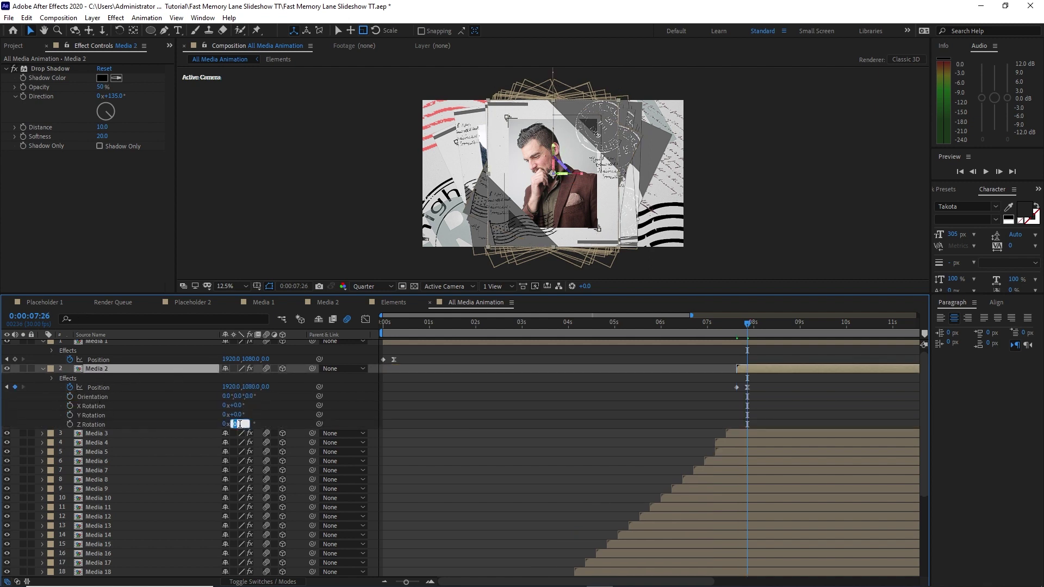
{"action": "type", "text": "-25"}
Shift Media 1 to start at 0:00:07:26, set its Z Rotation to -5°, and collapse the Media 1 and Media 2 layers.
{"action": "left_click", "coordinate": [98, 341]}
{"action": "key", "text": "bracketleft"}
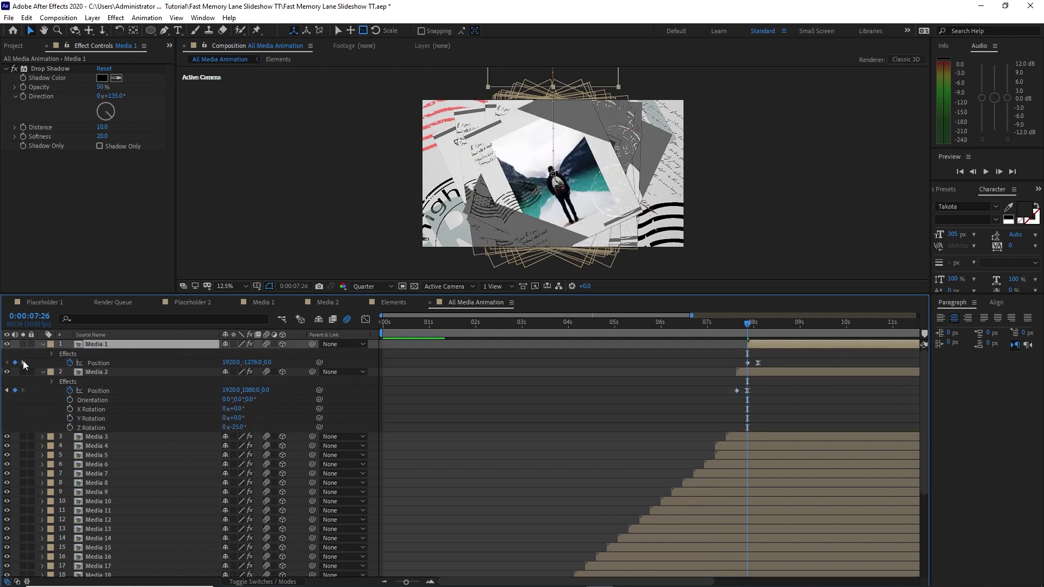
{"action": "key", "text": "k"}
{"action": "key", "text": "shift+r"}
{"action": "left_click", "coordinate": [240, 399]}
{"action": "type", "text": "-"}
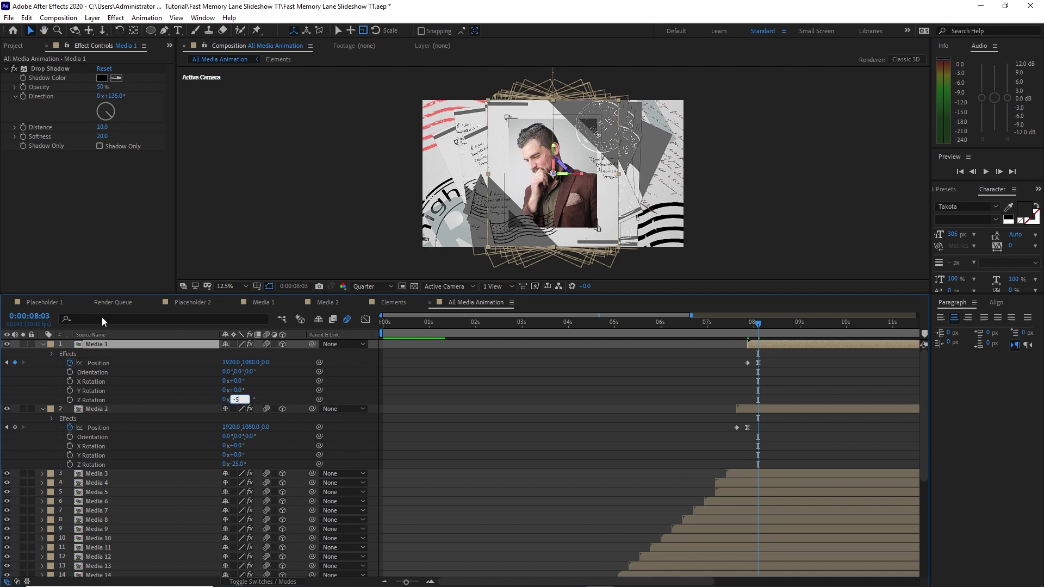
{"action": "type", "text": "5"}
{"action": "left_click", "coordinate": [42, 345]}
{"action": "left_click", "coordinate": [41, 354]}
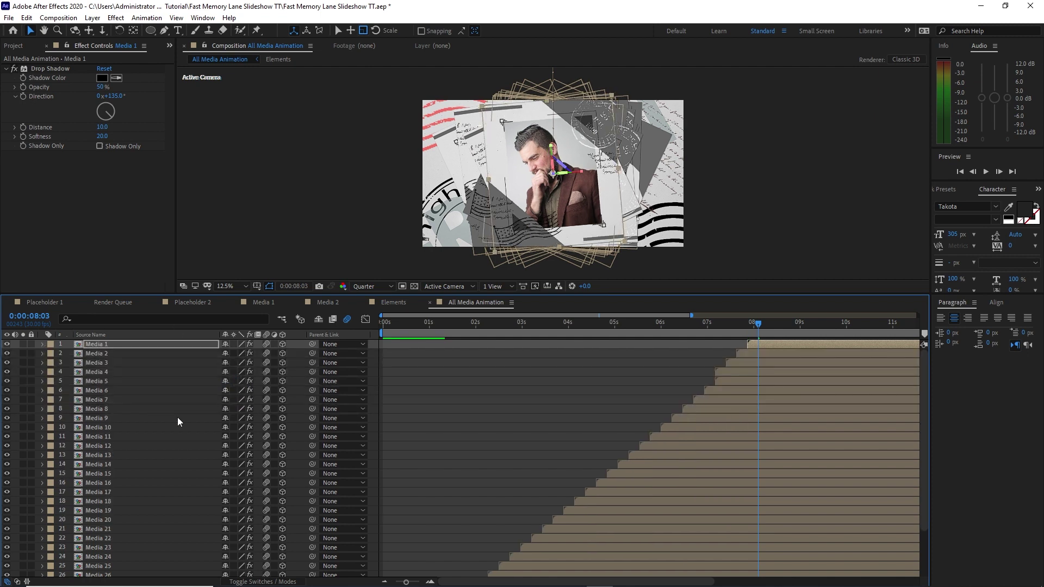
Change the label color of the Media 4 layer to Purple.
{"action": "left_click", "coordinate": [152, 374]}
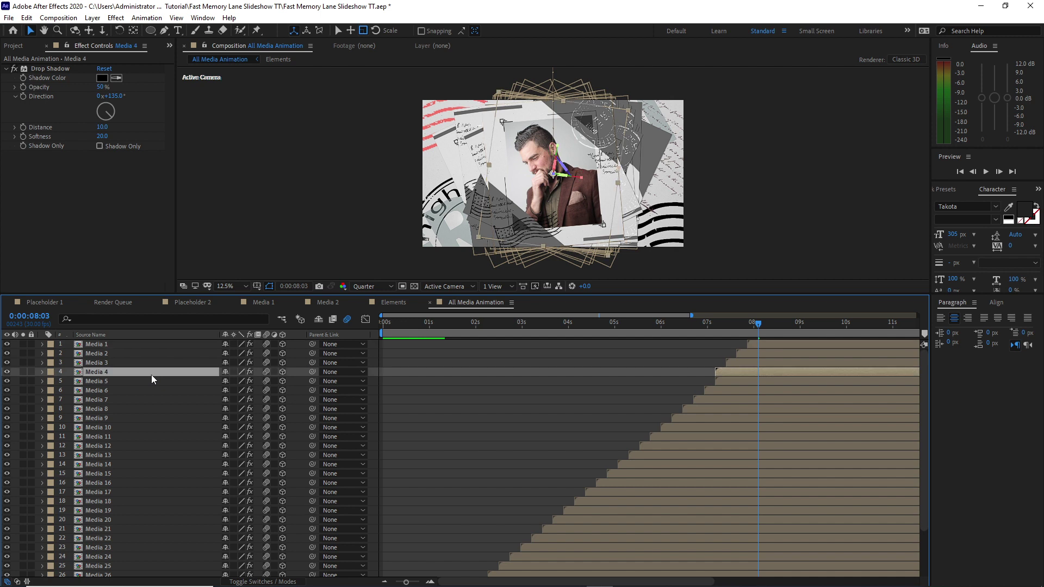
{"action": "left_click", "coordinate": [51, 372]}
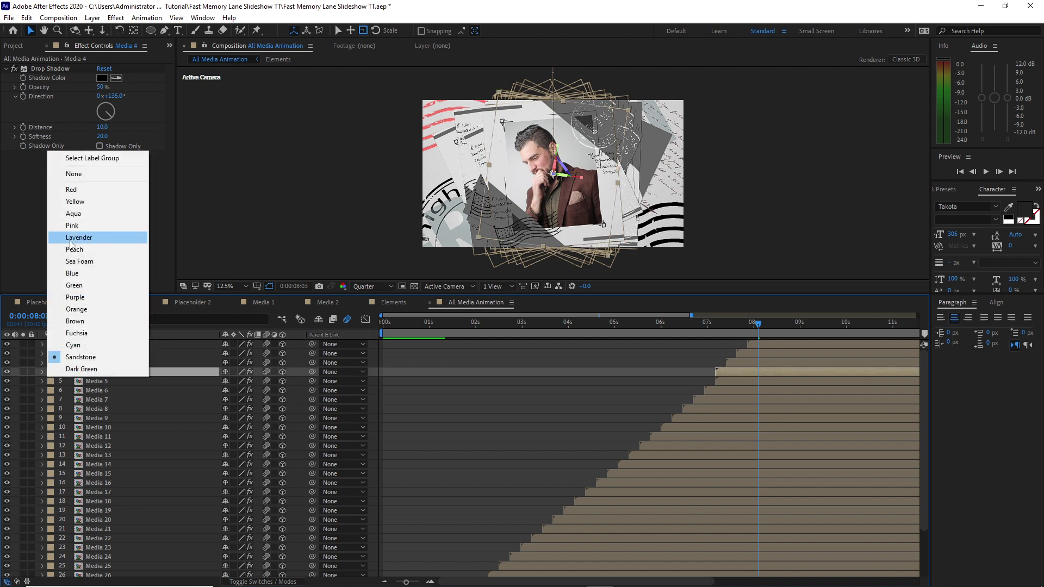
{"action": "left_click", "coordinate": [68, 298]}
Move Media 1 through Media 4 together so that Media 4 starts at 0:00:07:18, and preview the animation.
{"action": "left_click_drag", "start_coordinate": [70, 345], "coordinate": [206, 376]}
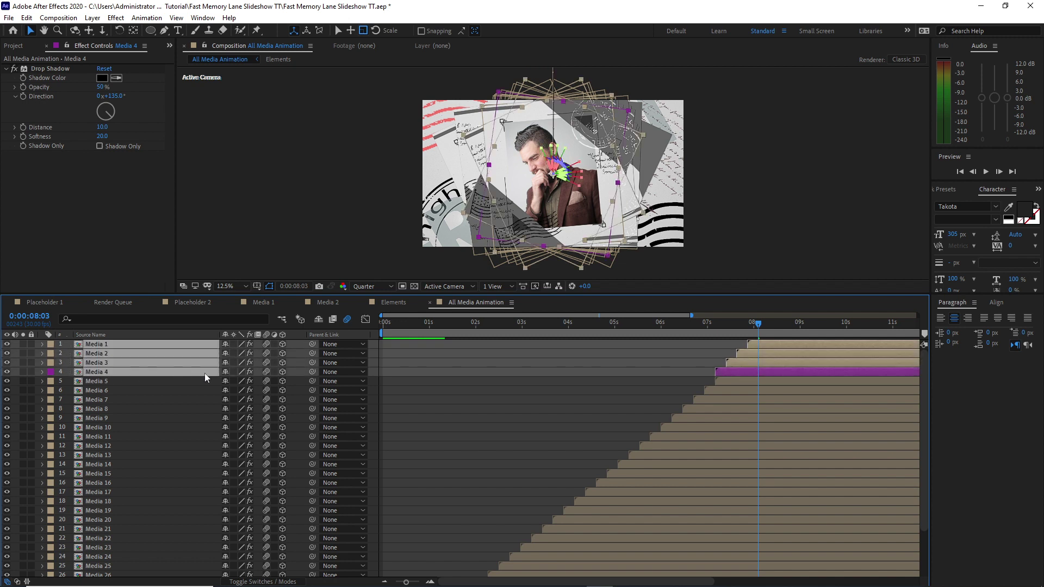
{"action": "left_click", "coordinate": [751, 324]}
{"action": "left_click_drag", "start_coordinate": [750, 325], "coordinate": [735, 322]}
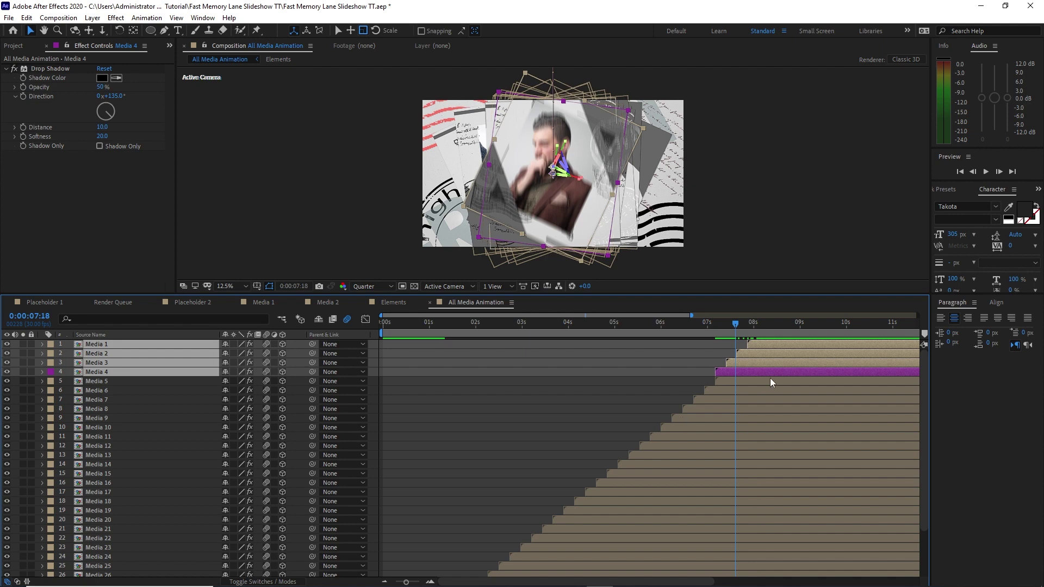
{"action": "left_click_drag", "start_coordinate": [767, 373], "coordinate": [784, 380]}
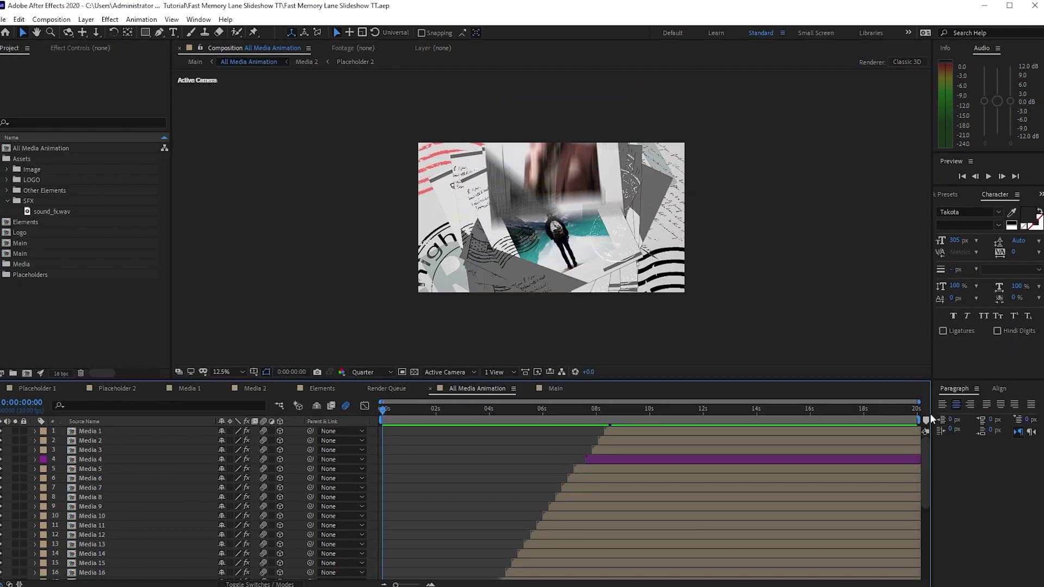
{"action": "left_click", "coordinate": [987, 177]}
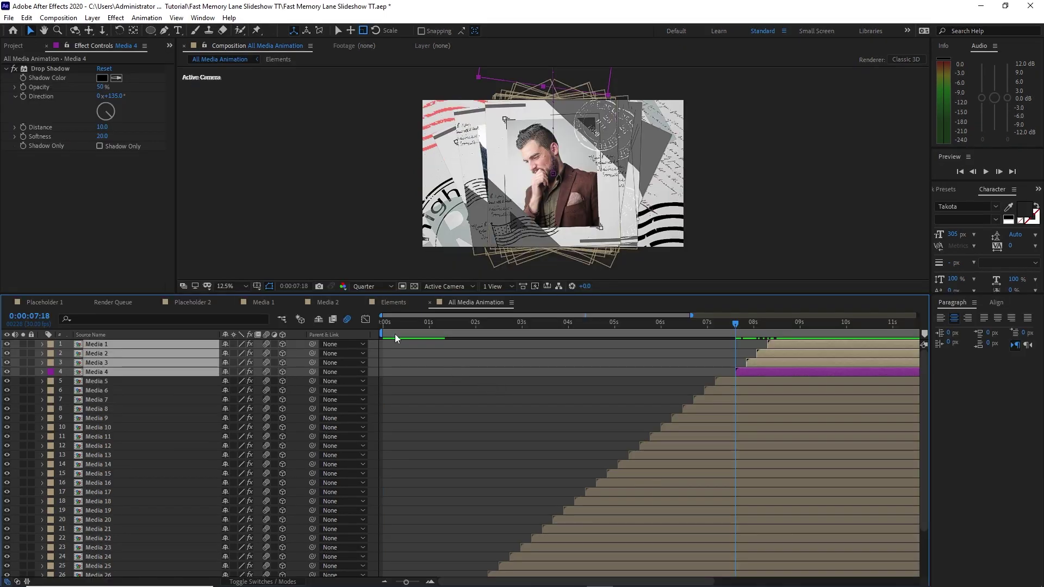
Create a new composition named Main with a duration of 0:00:30:00.
{"action": "left_click", "coordinate": [64, 18]}
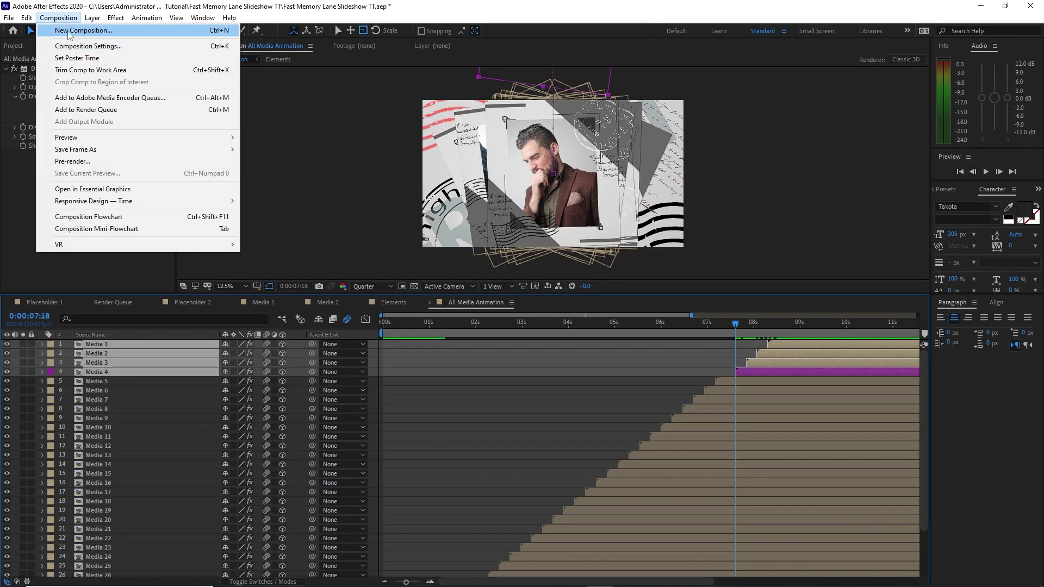
{"action": "left_click", "coordinate": [73, 47]}
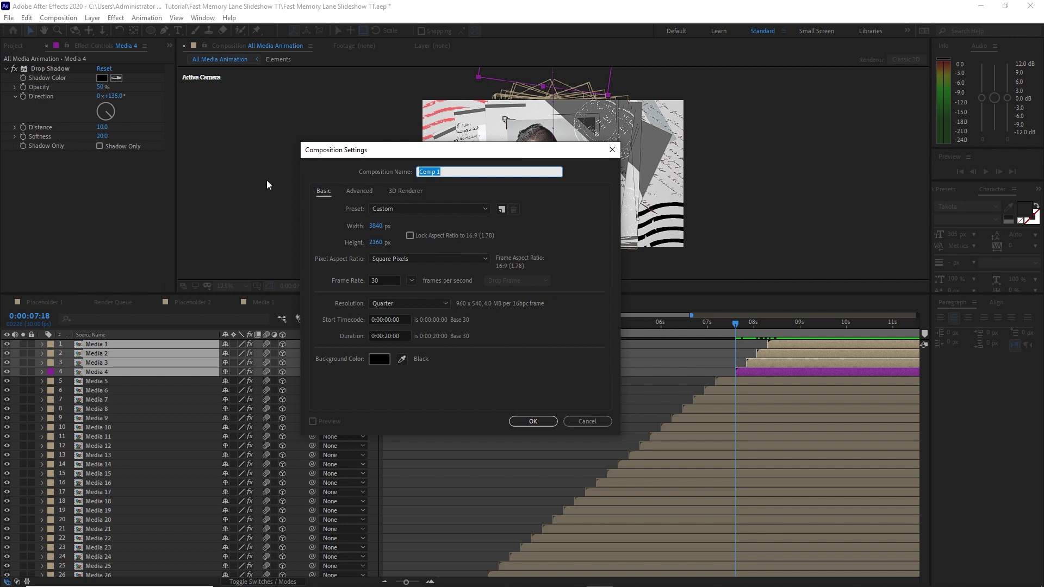
{"action": "type", "text": "Main"}
{"action": "left_click", "coordinate": [389, 336]}
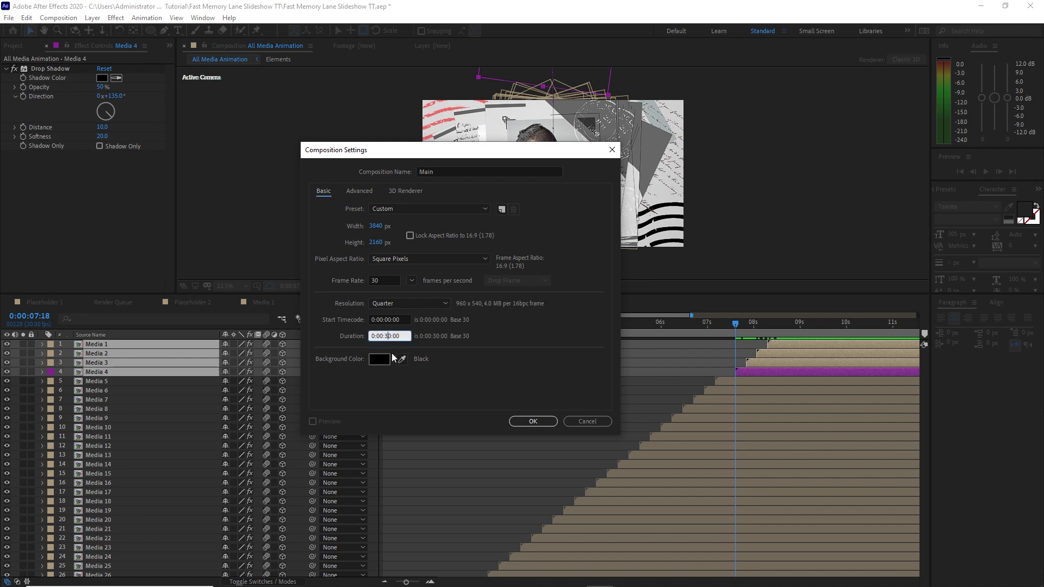
{"action": "left_click", "coordinate": [522, 421]}
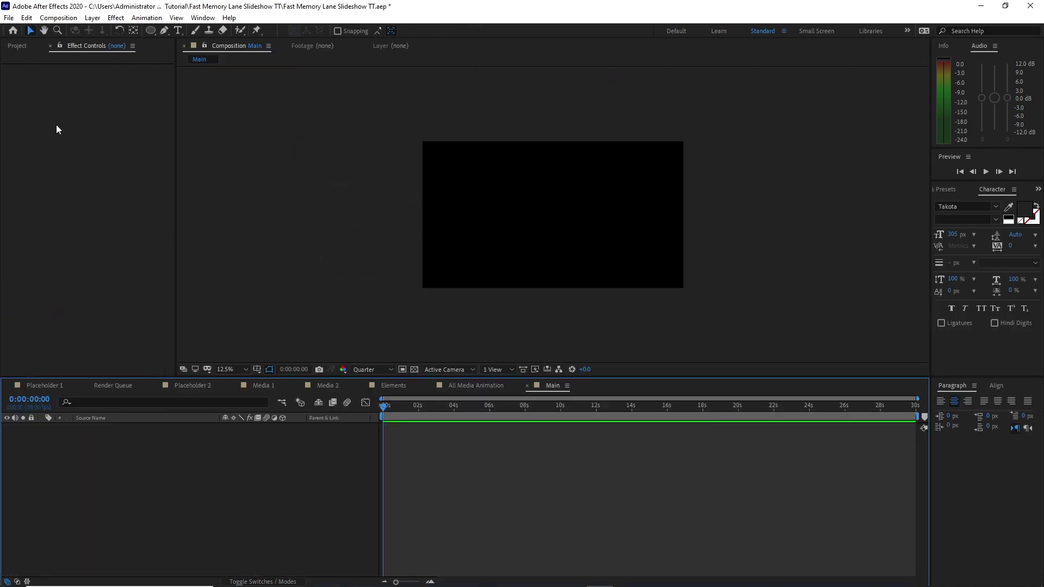
Collapse the Media folder in the project and add the All Media Animation composition to the Main timeline.
{"action": "left_click", "coordinate": [16, 46]}
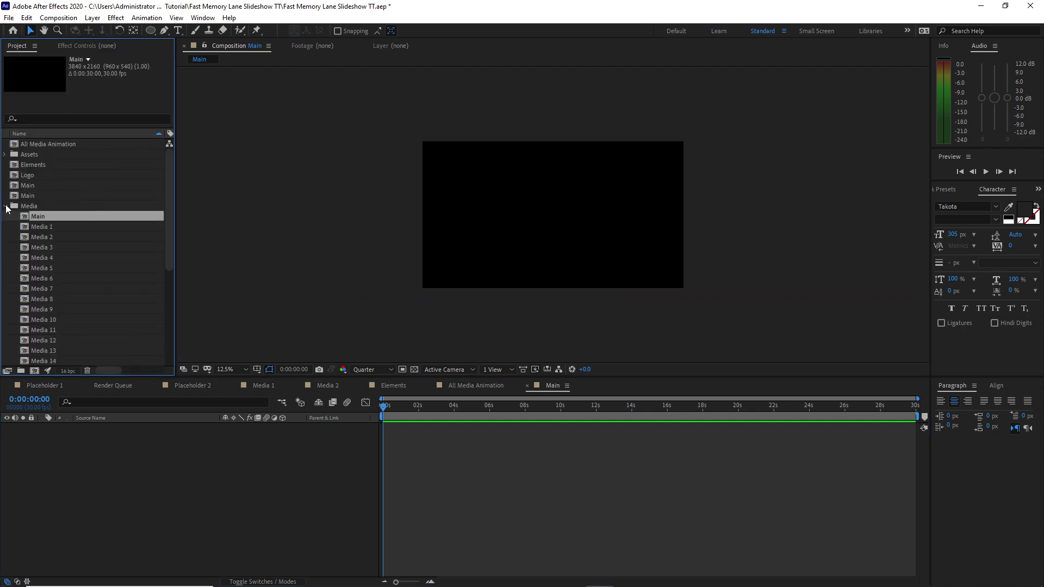
{"action": "left_click", "coordinate": [6, 207]}
{"action": "left_click_drag", "start_coordinate": [25, 144], "coordinate": [112, 481]}
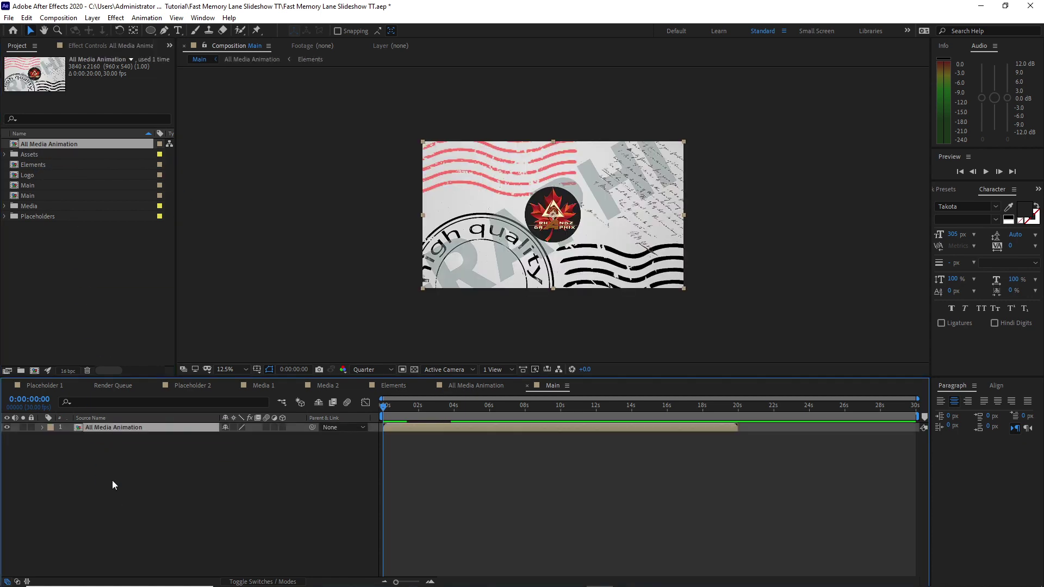
Add a two-line text layer reading "Fast MEMORY LANE" in the upper-left area of the Main composition.
{"action": "left_click", "coordinate": [178, 30]}
{"action": "left_click", "coordinate": [436, 157]}
{"action": "type", "text": "F"}
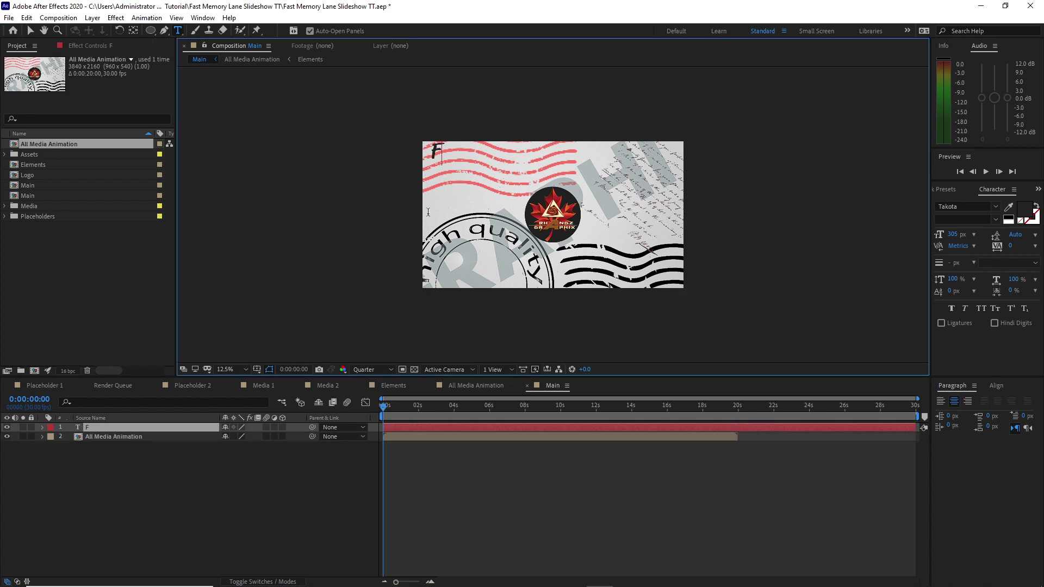
{"action": "type", "text": "ast M"}
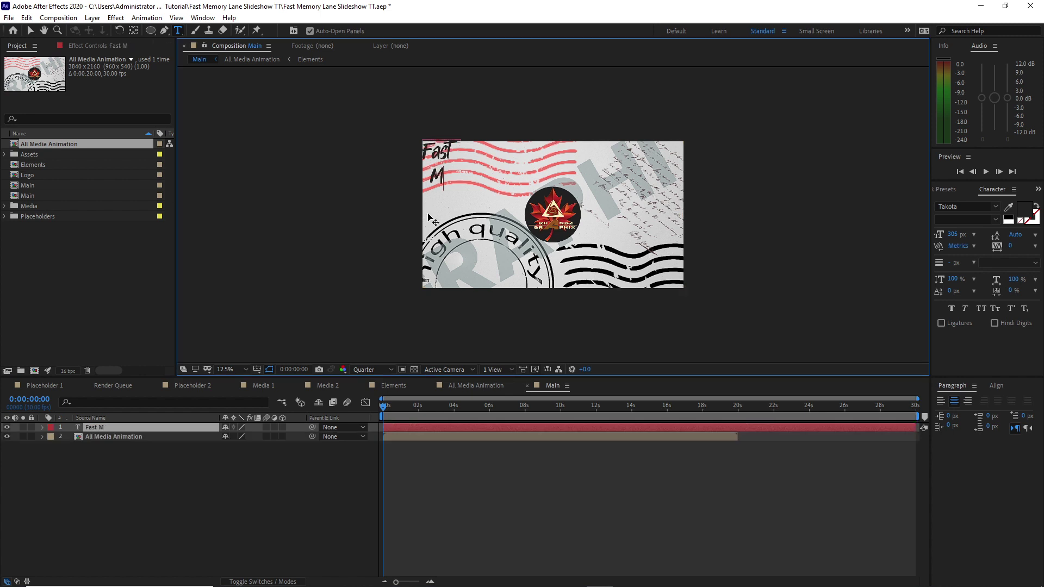
{"action": "type", "text": "EMORY LANE"}
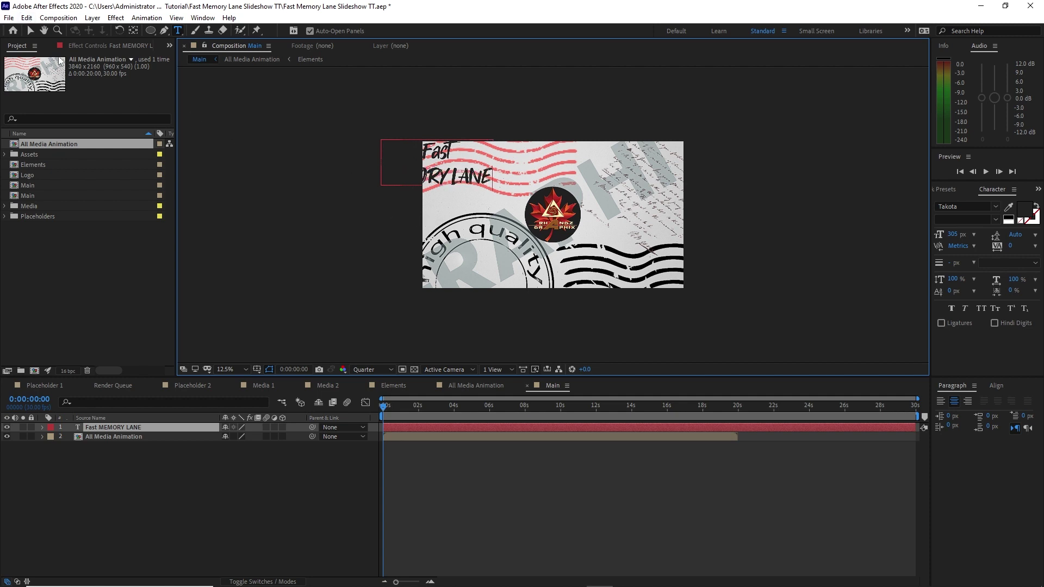
{"action": "key", "text": "Escape"}
{"action": "key", "text": "v"}
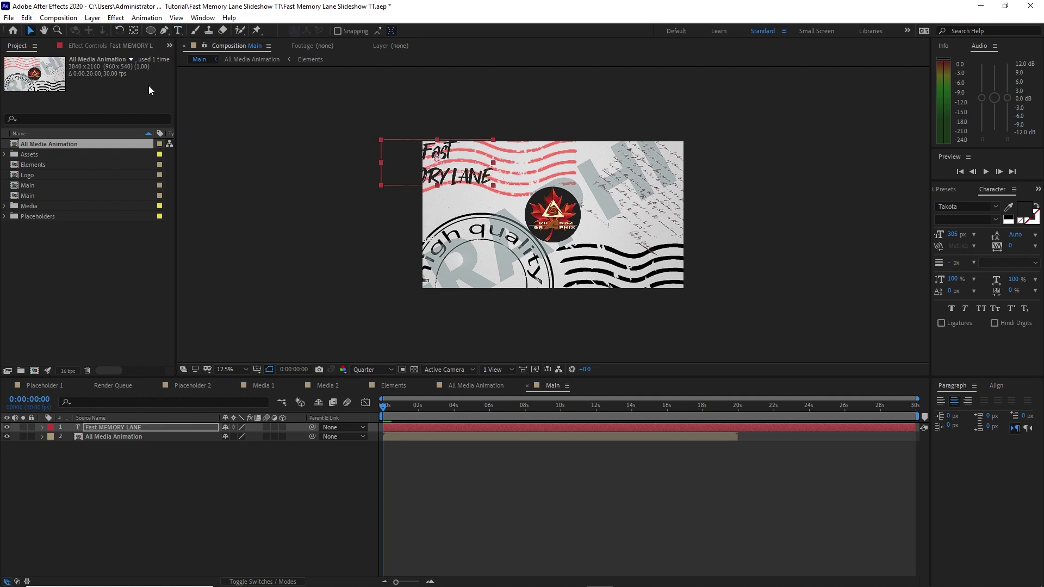
Move the Fast MEMORY LANE title fully inside the frame and set its font size to 245 px.
{"action": "left_click_drag", "start_coordinate": [429, 157], "coordinate": [471, 163]}
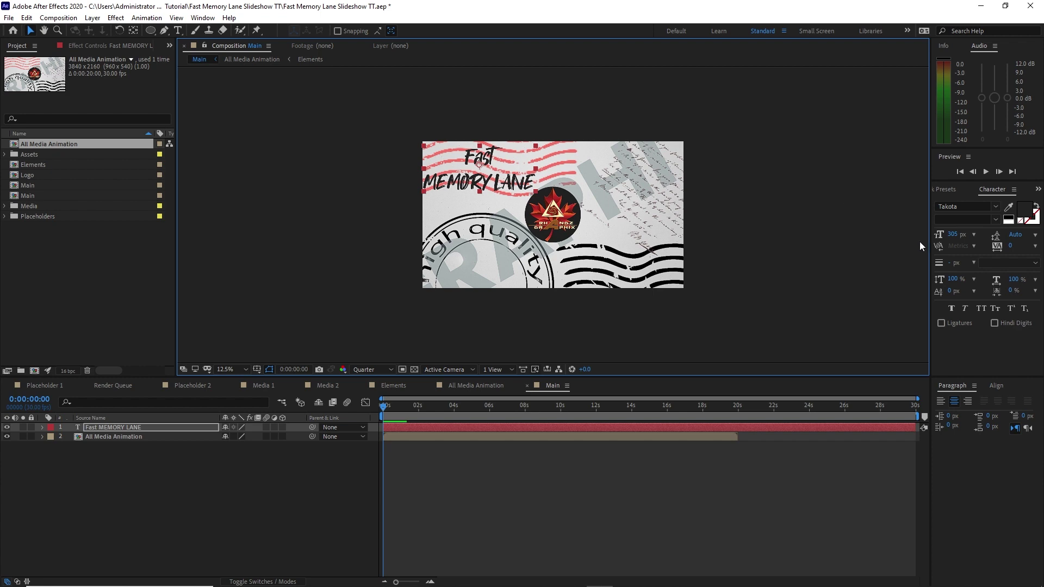
{"action": "left_click", "coordinate": [953, 235]}
{"action": "type", "text": "245"}
{"action": "key", "text": "Return"}
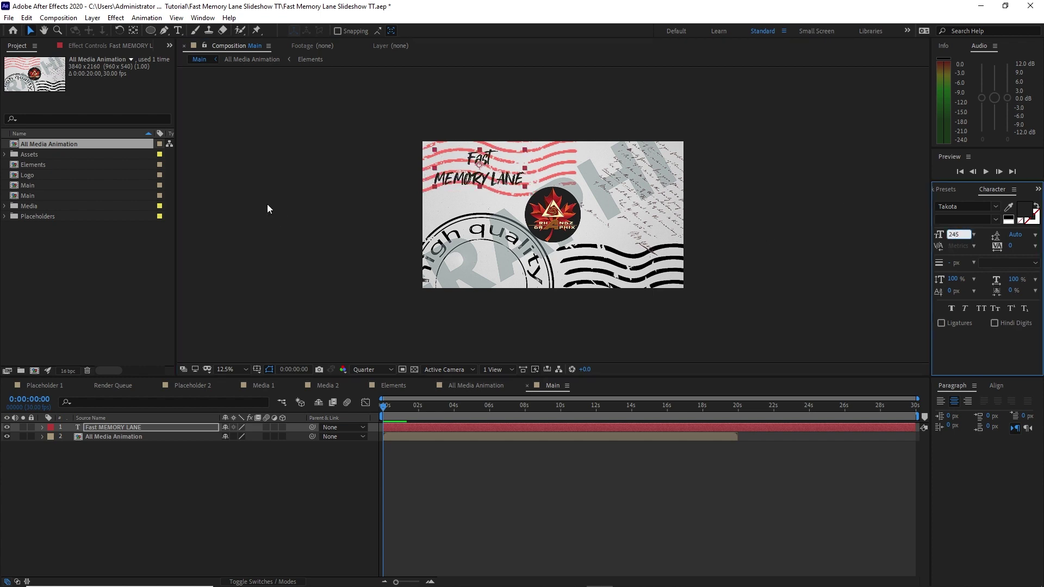
Add a text layer reading "SLIDESHOW" to Main and position it directly beneath the MEMORY LANE line.
{"action": "left_click", "coordinate": [178, 31]}
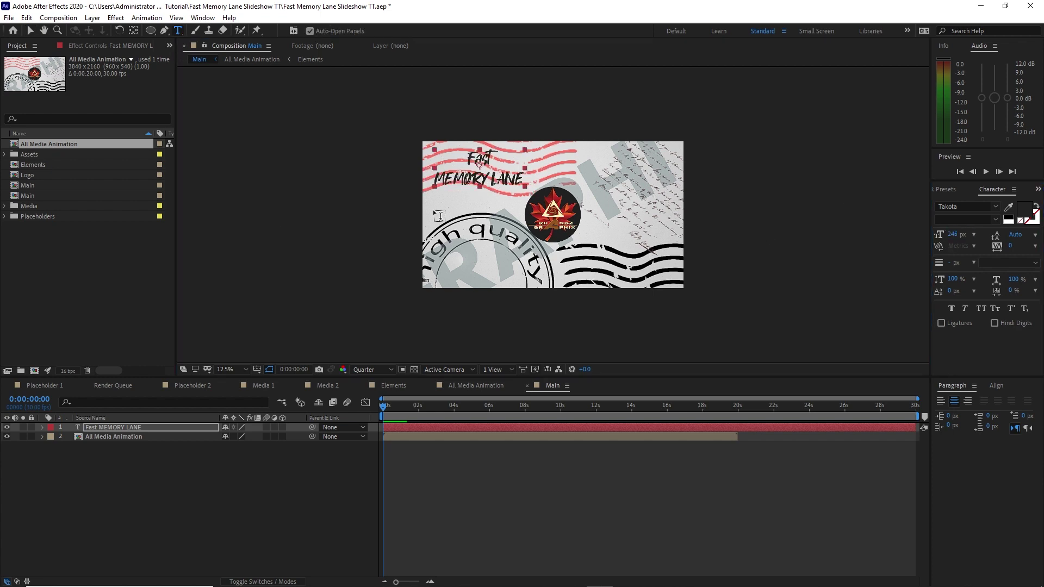
{"action": "left_click", "coordinate": [437, 206]}
{"action": "type", "text": "S"}
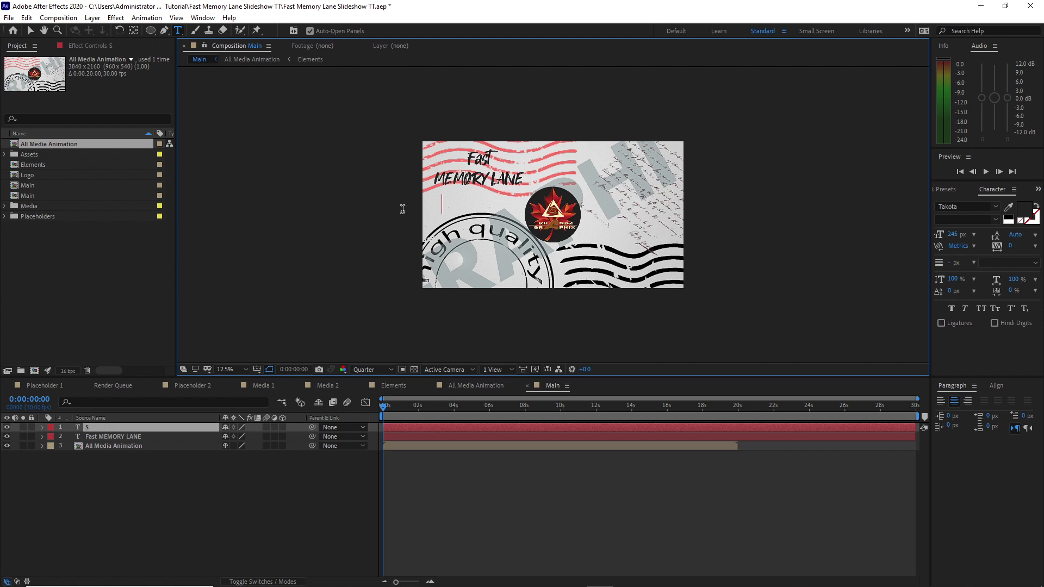
{"action": "type", "text": "LIDESHOW"}
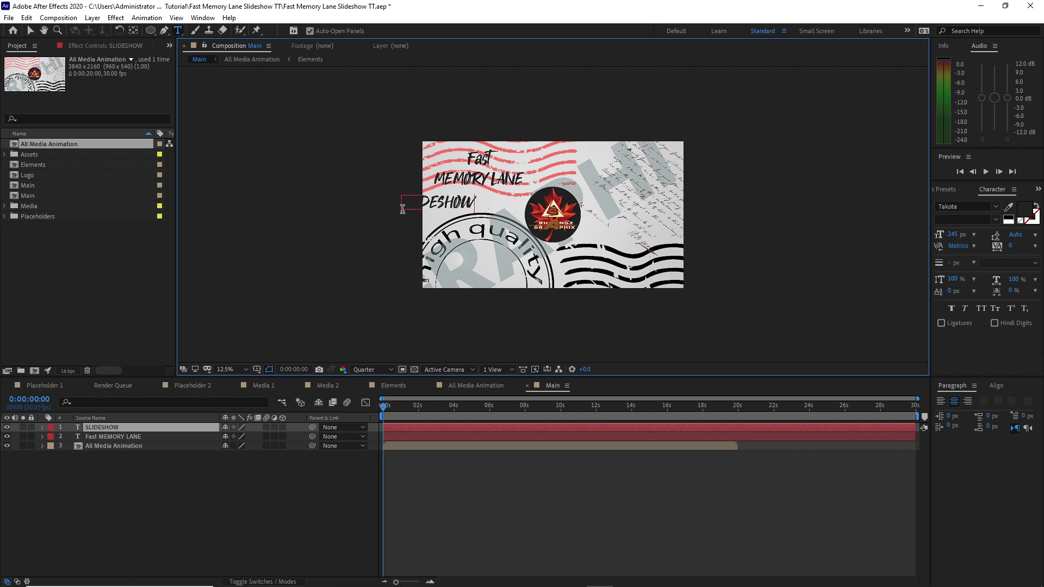
{"action": "left_click", "coordinate": [30, 31]}
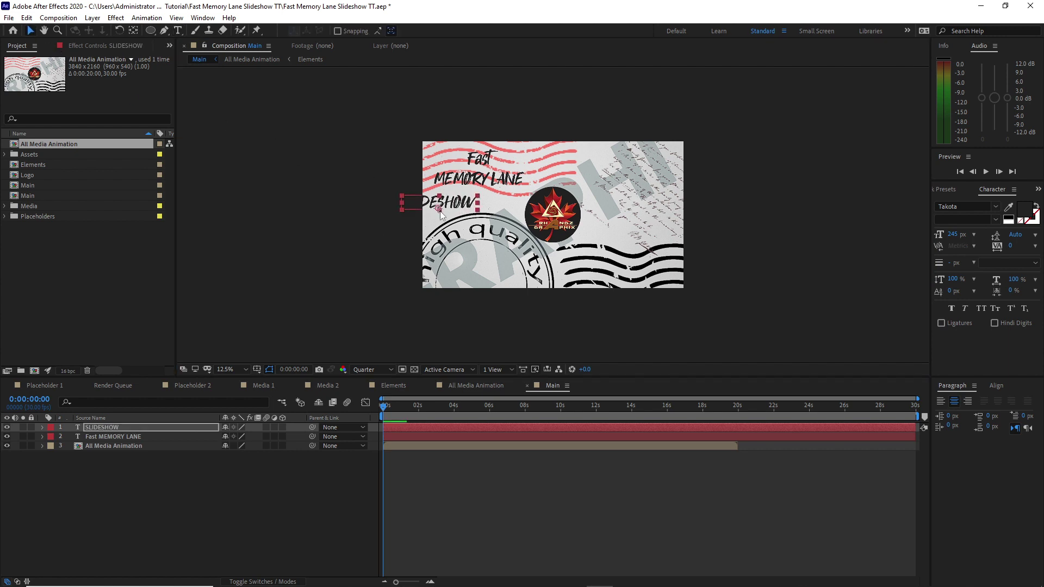
{"action": "left_click_drag", "start_coordinate": [441, 214], "coordinate": [482, 209]}
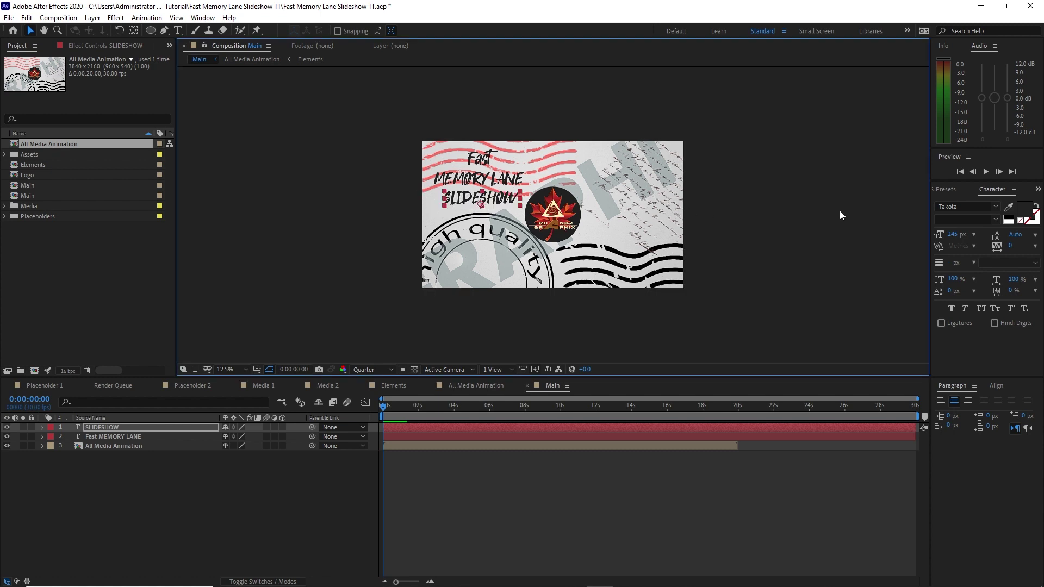
Set the SLIDESHOW text's font size to 305 px and deselect the layer.
{"action": "left_click", "coordinate": [952, 235]}
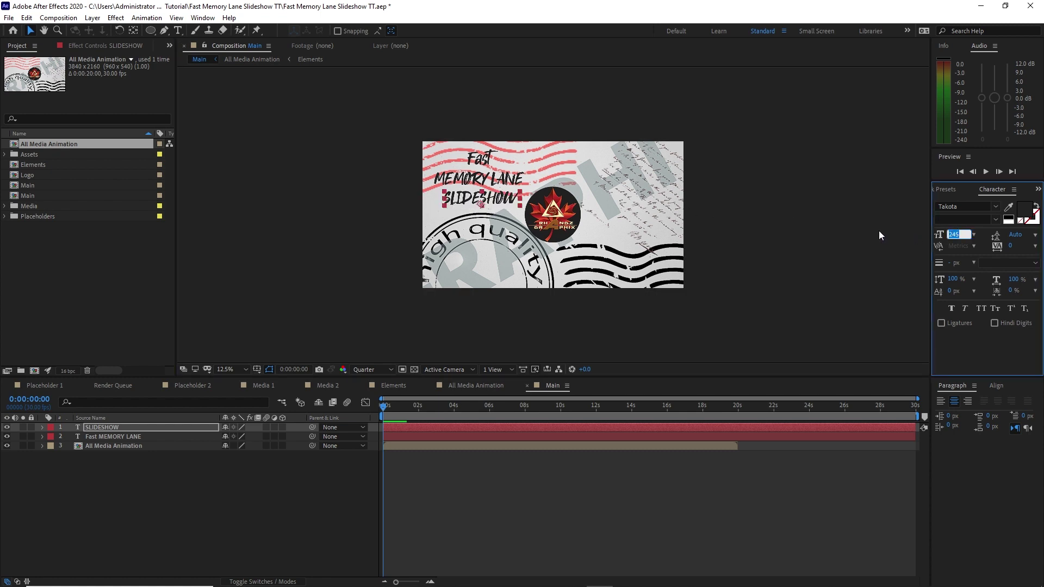
{"action": "type", "text": "305"}
{"action": "key", "text": "Return"}
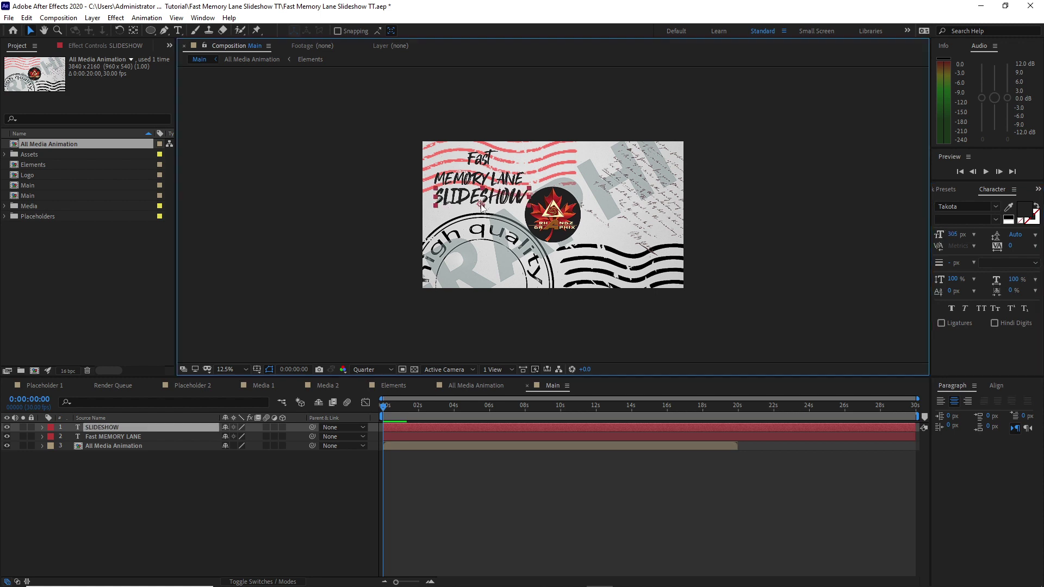
{"action": "left_click", "coordinate": [405, 209]}
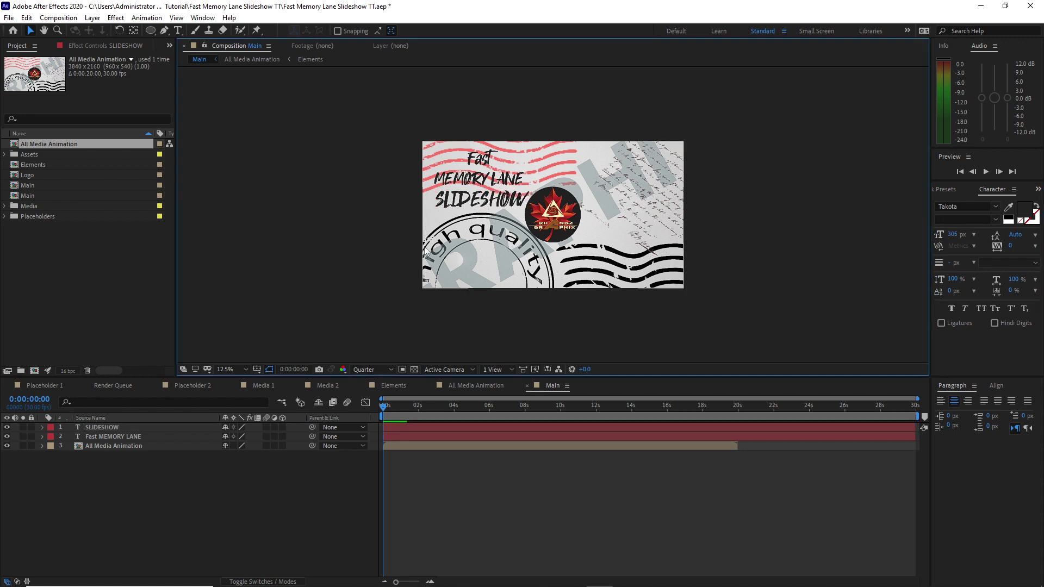
Trim the start of both the SLIDESHOW and Fast MEMORY LANE text layers to 0:00:11:29.
{"action": "left_click", "coordinate": [75, 431]}
{"action": "left_click", "coordinate": [79, 440], "text": "shift"}
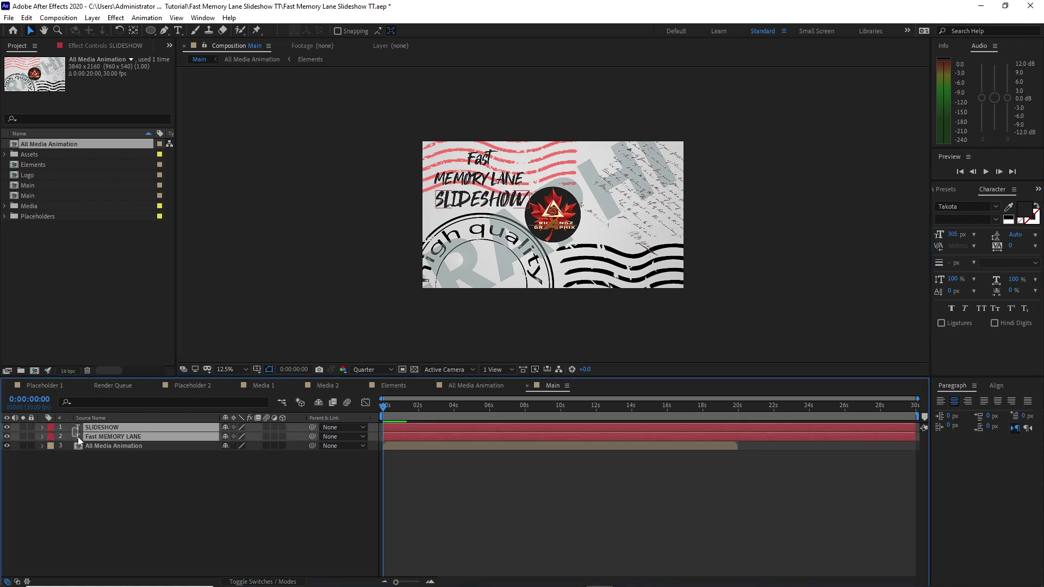
{"action": "left_click", "coordinate": [594, 418]}
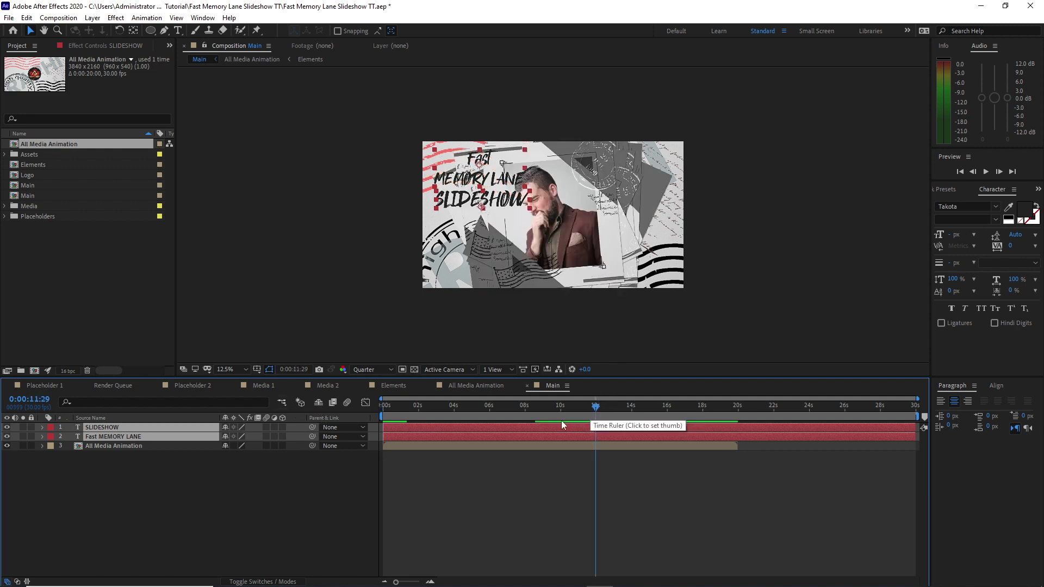
{"action": "left_click_drag", "start_coordinate": [384, 432], "coordinate": [591, 444]}
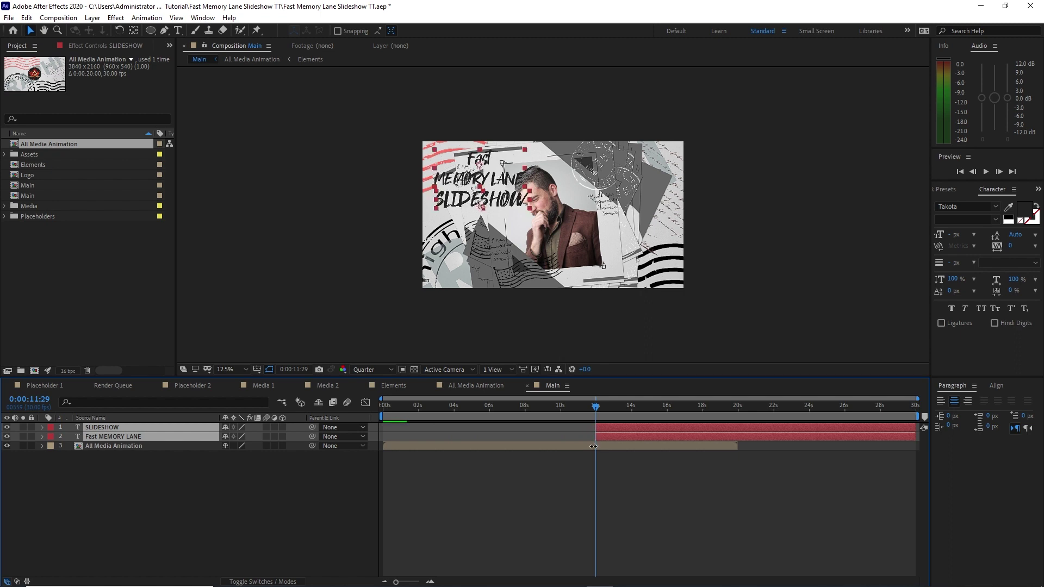
Duplicate the All Media Animation layer in the Main timeline.
{"action": "left_click", "coordinate": [142, 447]}
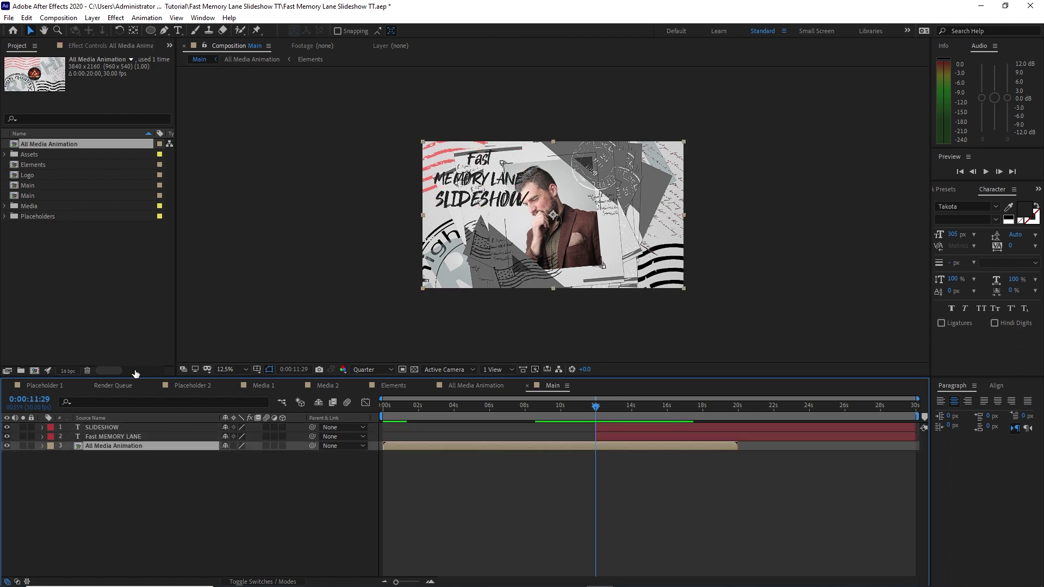
{"action": "left_click", "coordinate": [26, 17]}
{"action": "left_click", "coordinate": [75, 159]}
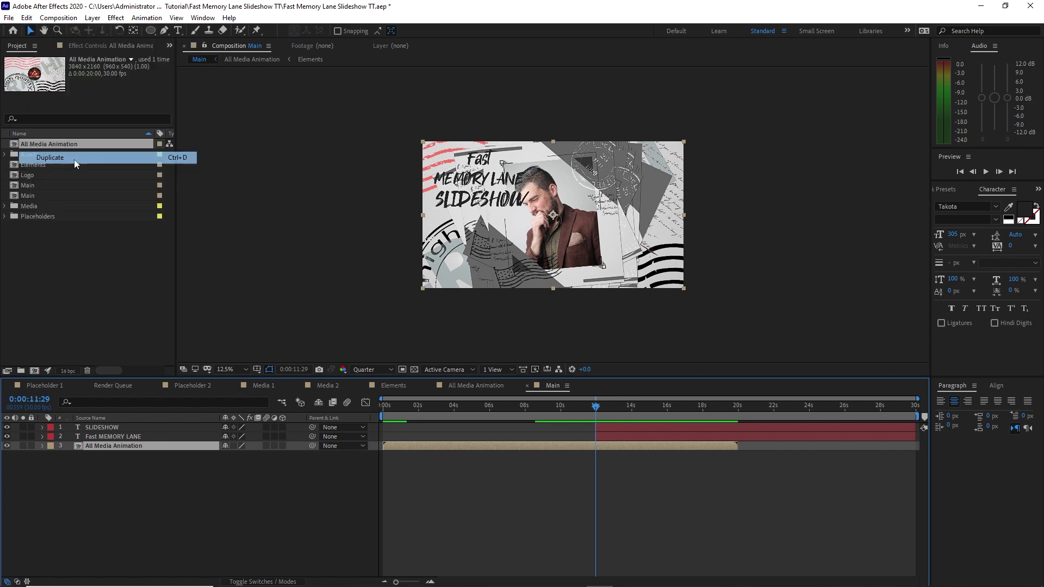
Enable time remapping on the upper All Media Animation copy, reverse and compress its keyframes, and start the layer at about 12 s.
{"action": "right_click", "coordinate": [145, 446]}
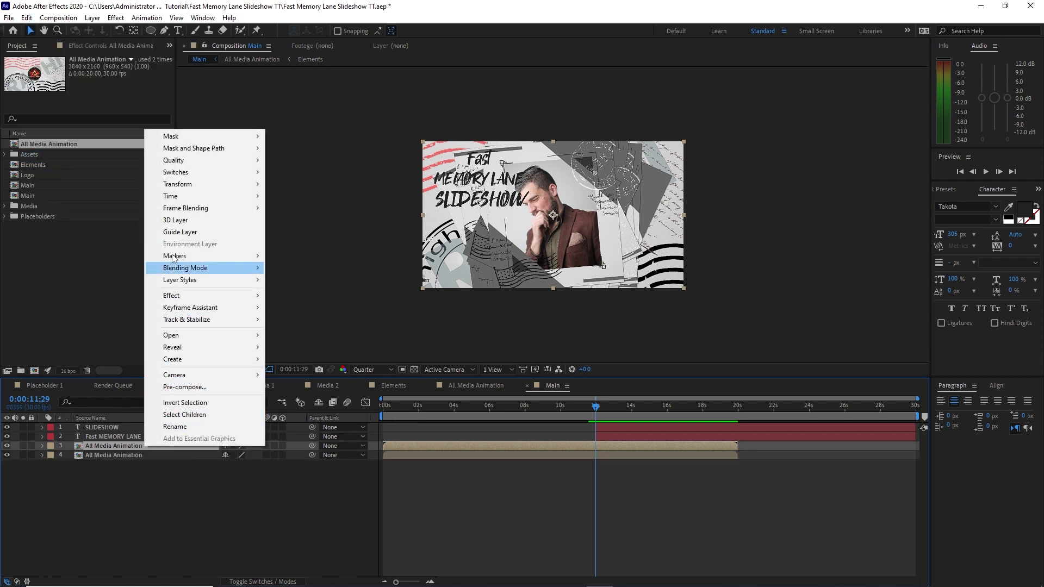
{"action": "mouse_move", "coordinate": [207, 196]}
{"action": "left_click", "coordinate": [278, 196]}
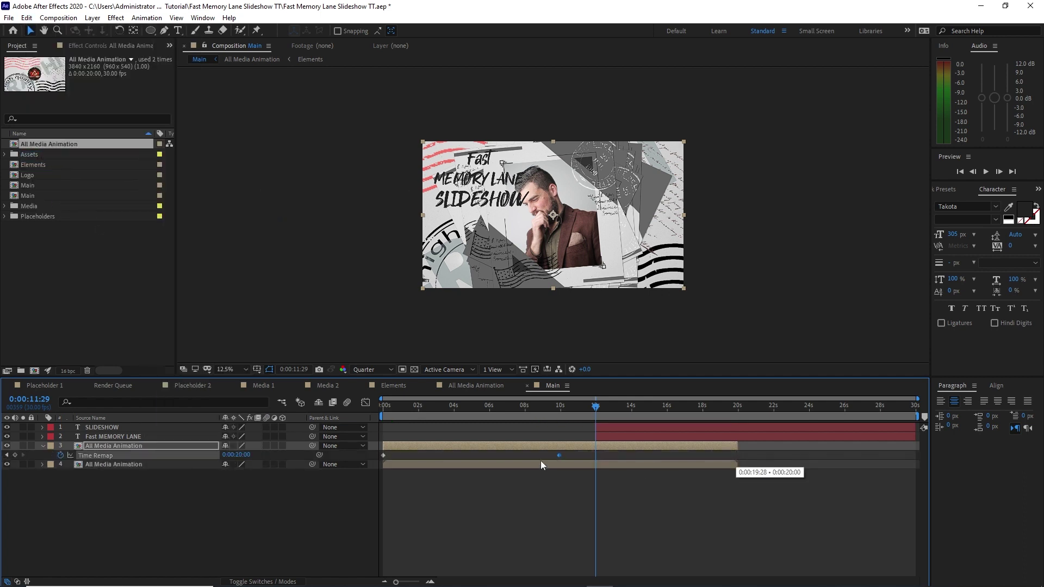
{"action": "left_click_drag", "start_coordinate": [403, 456], "coordinate": [767, 445]}
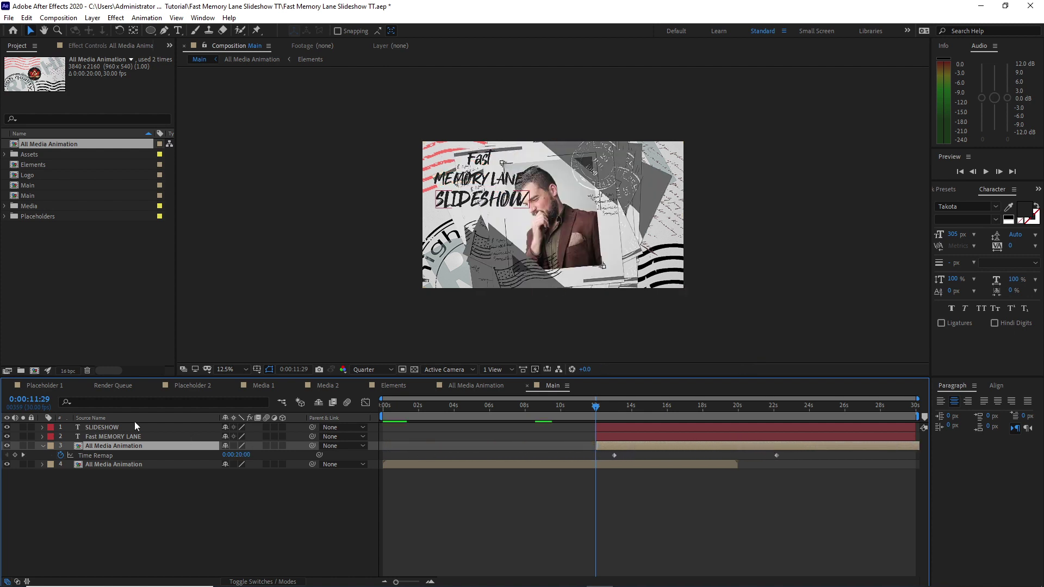
Add sound_fx.wav from the SFX folder in Assets to the end of the Main layer stack.
{"action": "left_click", "coordinate": [5, 154]}
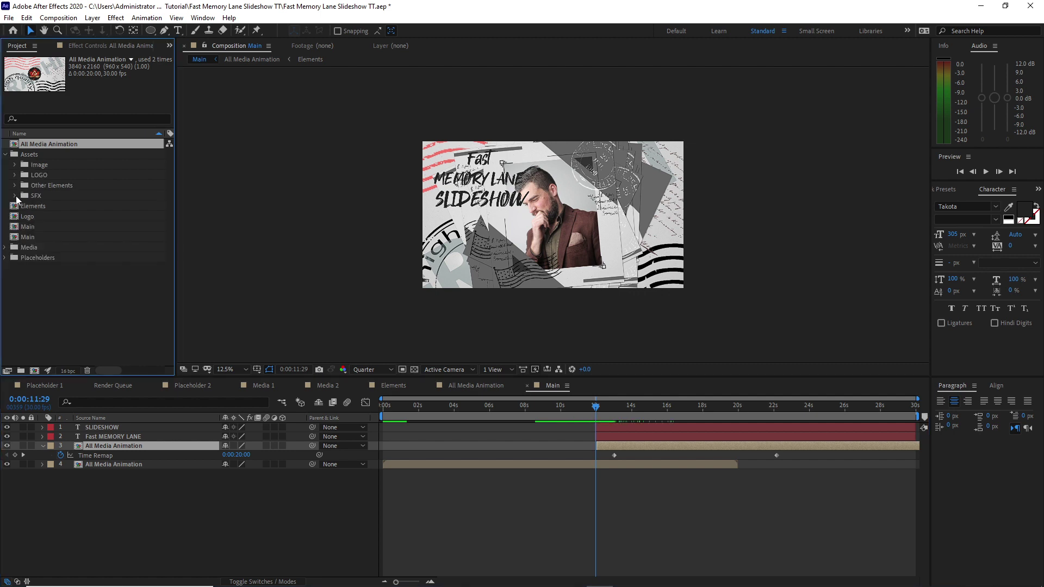
{"action": "left_click", "coordinate": [15, 195]}
{"action": "left_click", "coordinate": [49, 204]}
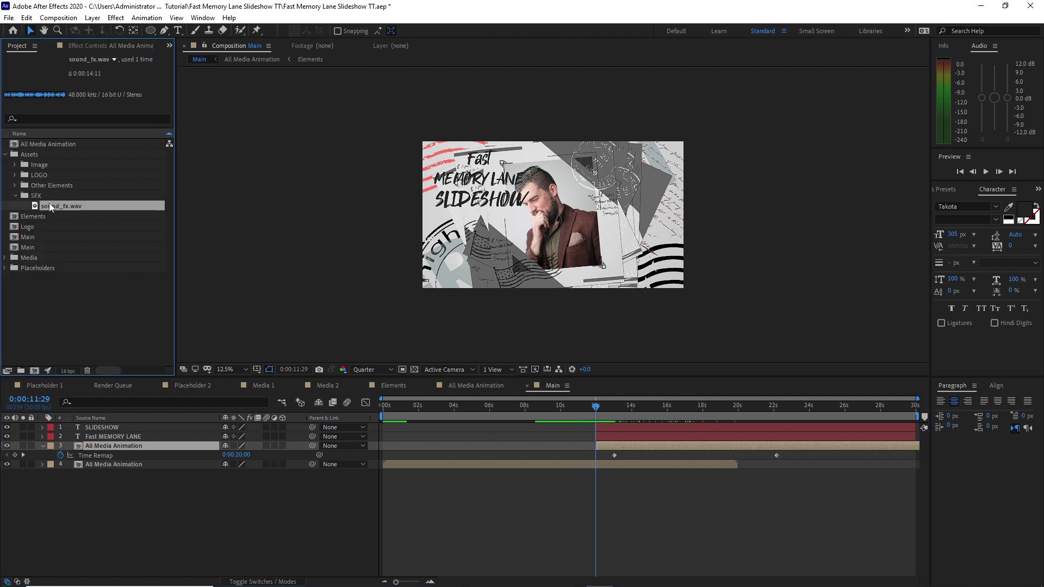
{"action": "left_click_drag", "start_coordinate": [49, 203], "coordinate": [106, 491]}
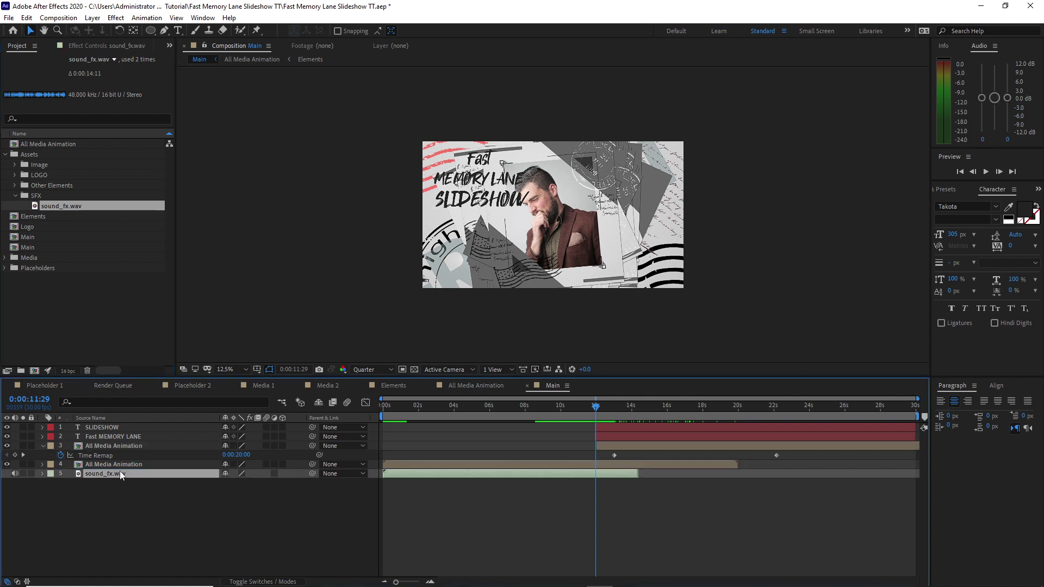
Enable time remapping on sound_fx.wav, extend the layer to the composition's end, and move its last keyframe to about 30 s.
{"action": "right_click", "coordinate": [119, 471]}
{"action": "mouse_move", "coordinate": [237, 223]}
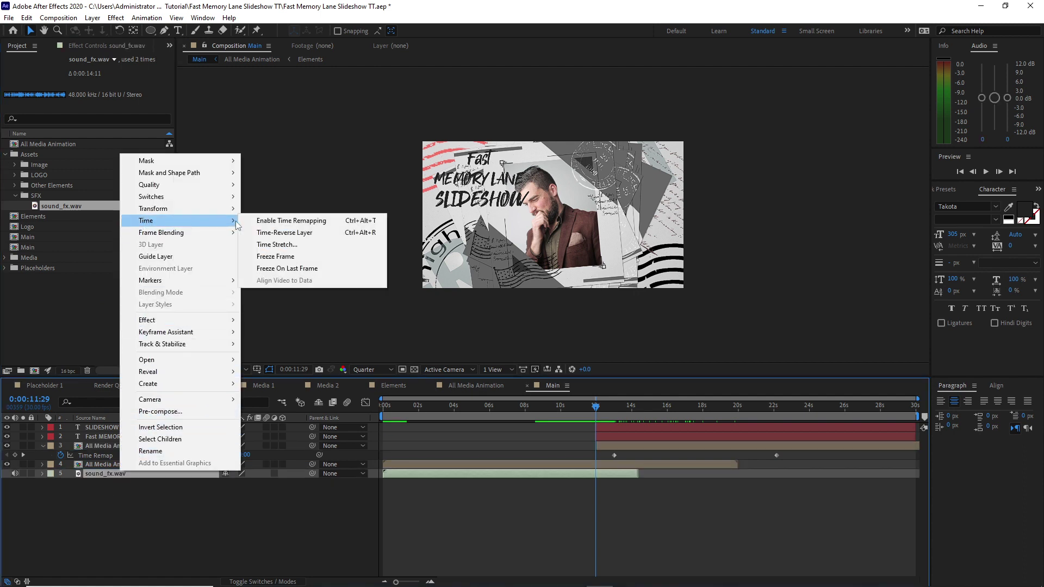
{"action": "left_click", "coordinate": [288, 220]}
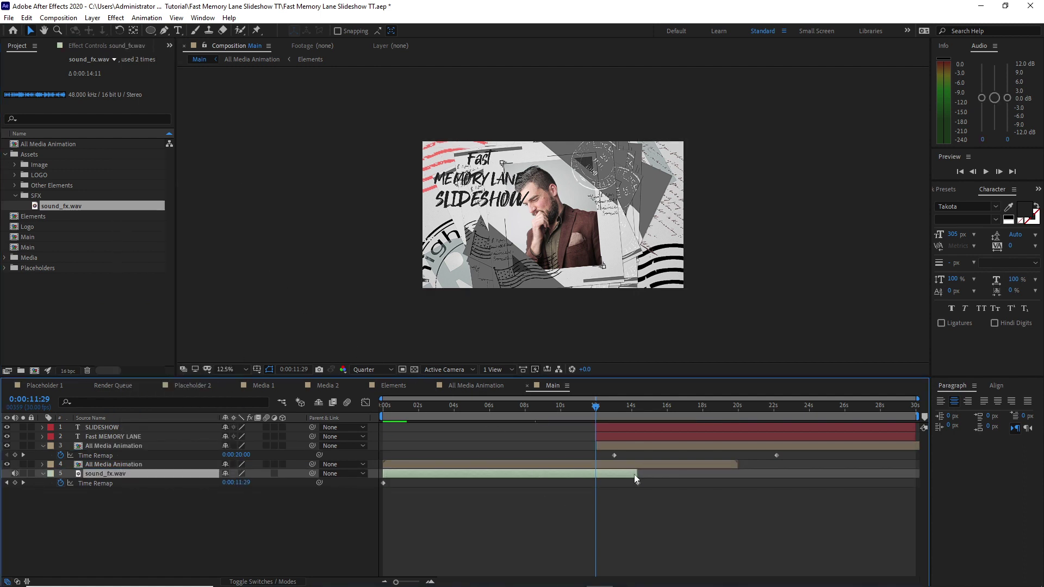
{"action": "mouse_move", "coordinate": [641, 477]}
{"action": "left_mouse_down"}
{"action": "mouse_move", "coordinate": [915, 474]}
{"action": "mouse_move", "coordinate": [661, 483]}
{"action": "left_mouse_up"}
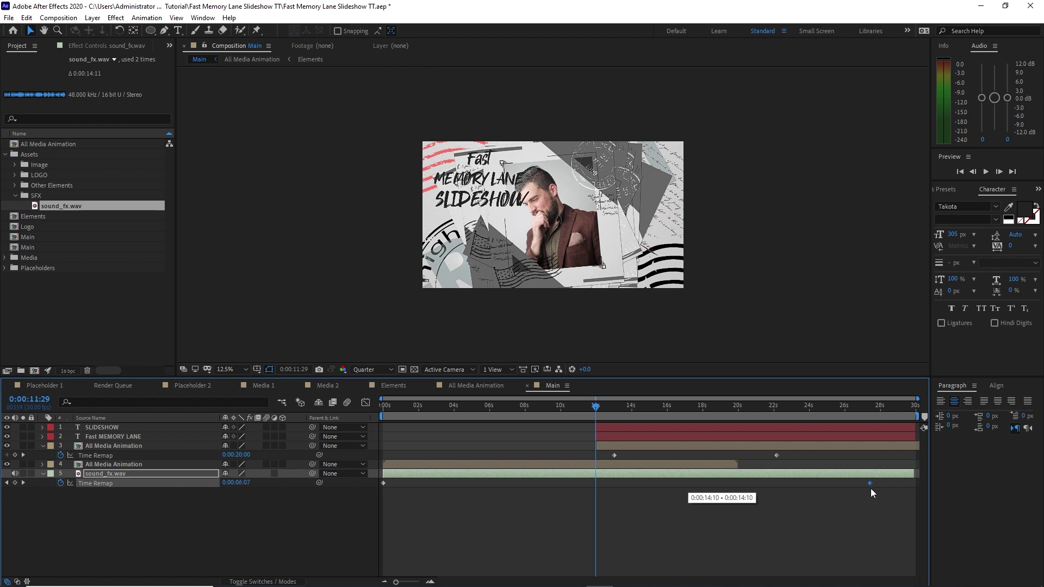
{"action": "left_click_drag", "start_coordinate": [908, 483], "coordinate": [911, 487]}
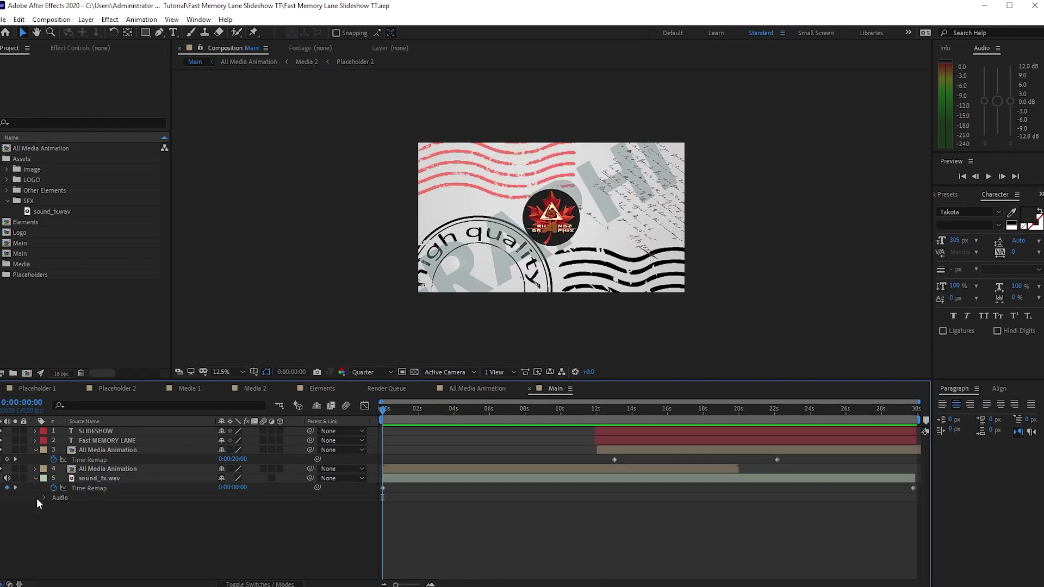
Reveal the sound_fx.wav audio waveform and set the current time to where the sound starts, 0:00:01:10.
{"action": "left_click", "coordinate": [43, 498]}
{"action": "left_click_drag", "start_coordinate": [411, 409], "coordinate": [416, 419]}
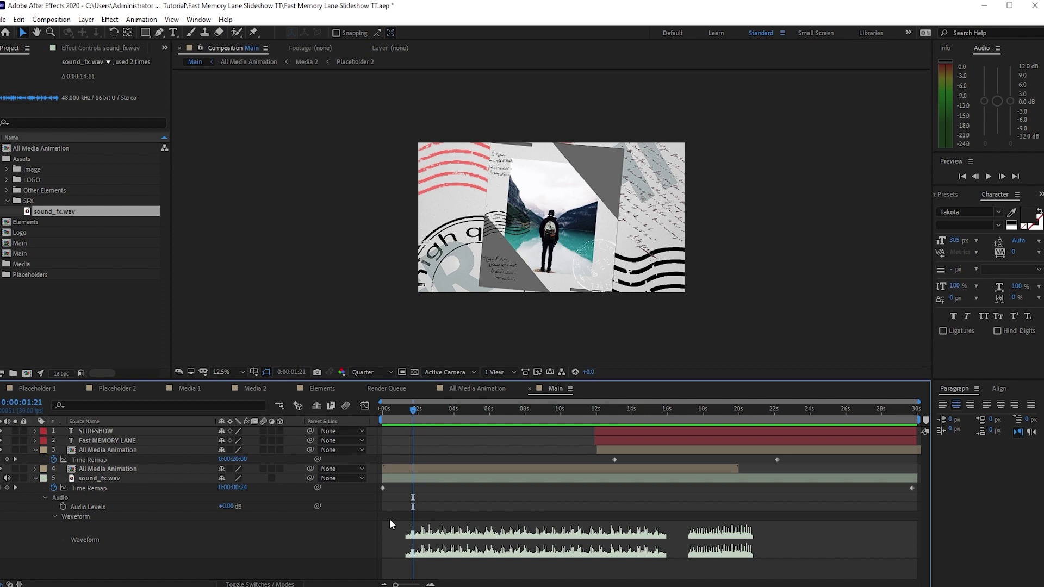
{"action": "left_click_drag", "start_coordinate": [417, 414], "coordinate": [406, 410]}
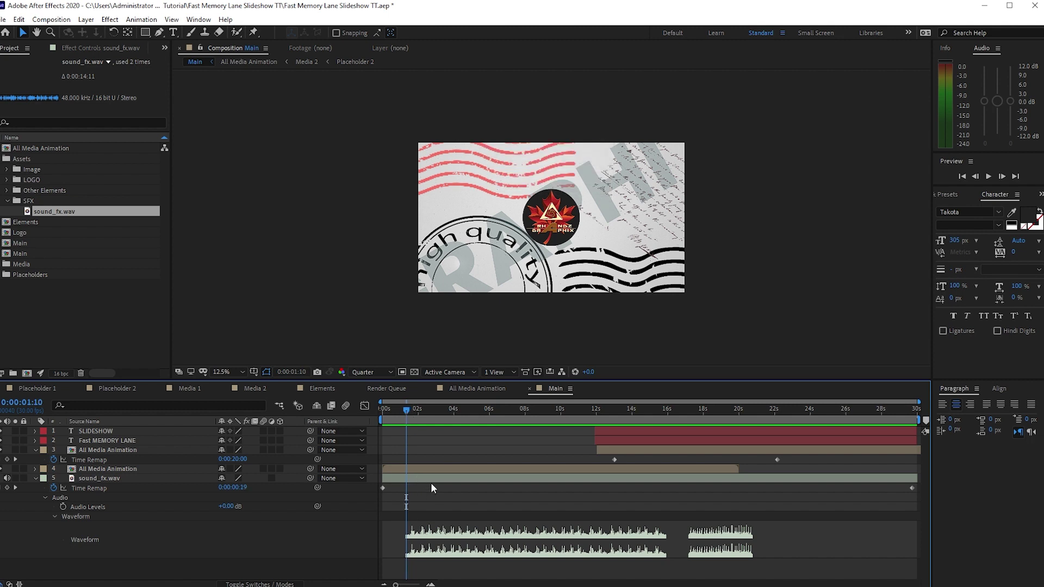
Shift sound_fx.wav slightly earlier, preview it, and move its last Time Remap keyframe to about 17 s to speed up the audio.
{"action": "left_click_drag", "start_coordinate": [431, 480], "coordinate": [424, 479]}
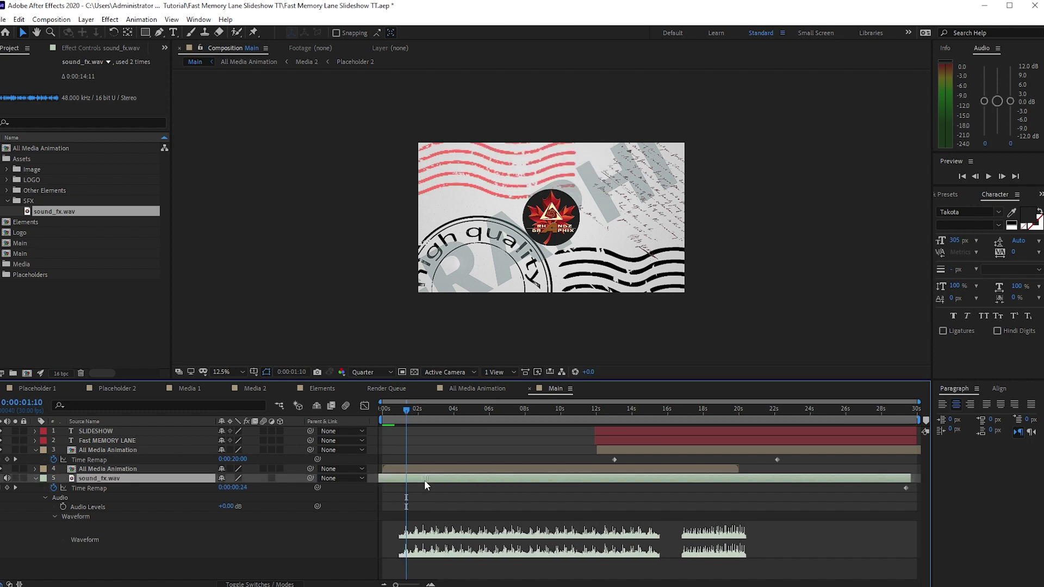
{"action": "key", "text": "space"}
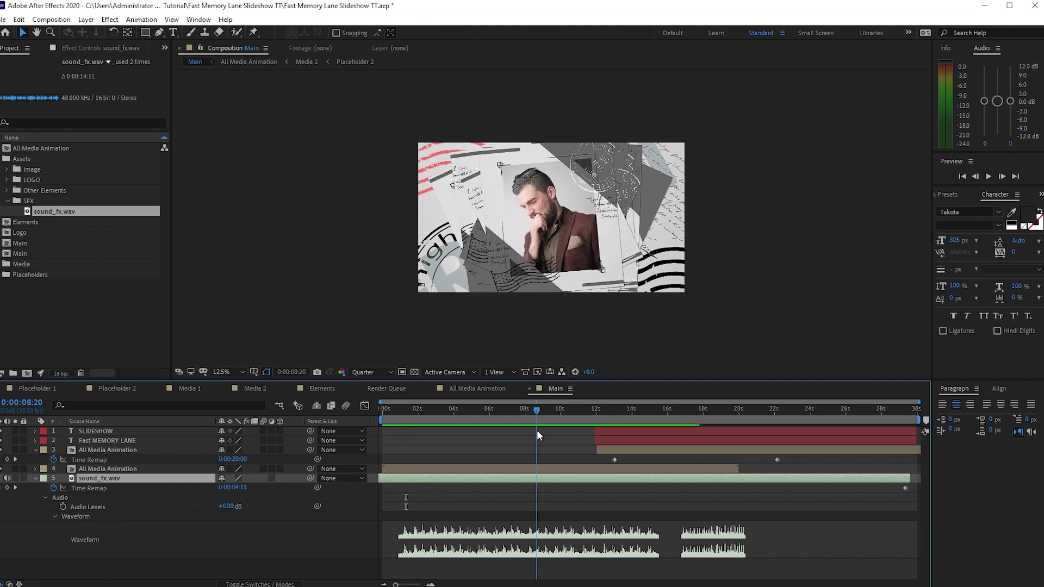
{"action": "left_click_drag", "start_coordinate": [536, 434], "coordinate": [533, 434]}
{"action": "left_click_drag", "start_coordinate": [906, 488], "coordinate": [681, 502]}
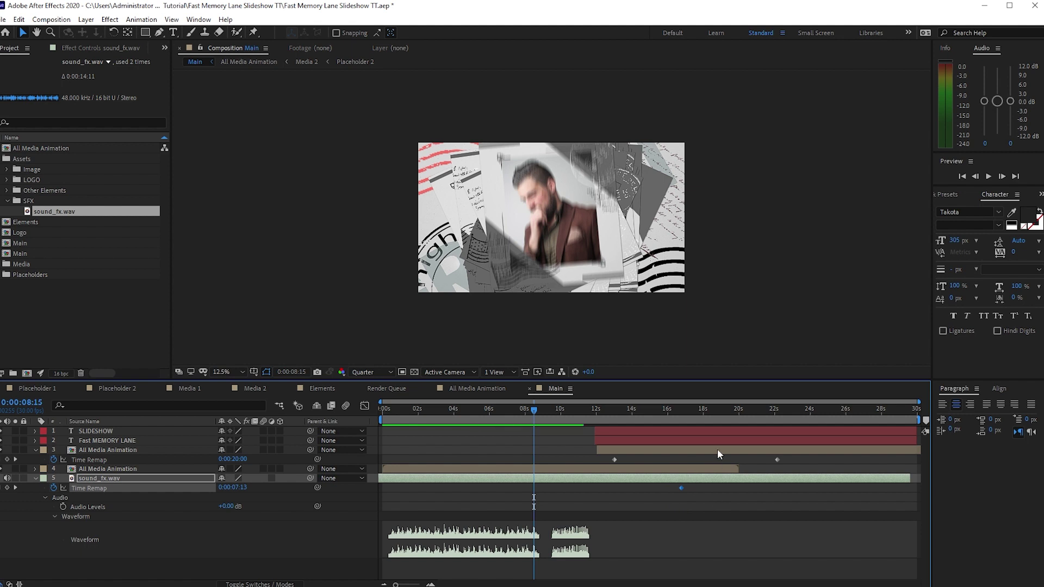
Move the reversed All Media Animation copy to start near 0:00:09:16, set its last Time Remap keyframe to about 11.5 s, and preview.
{"action": "left_click_drag", "start_coordinate": [717, 448], "coordinate": [637, 449]}
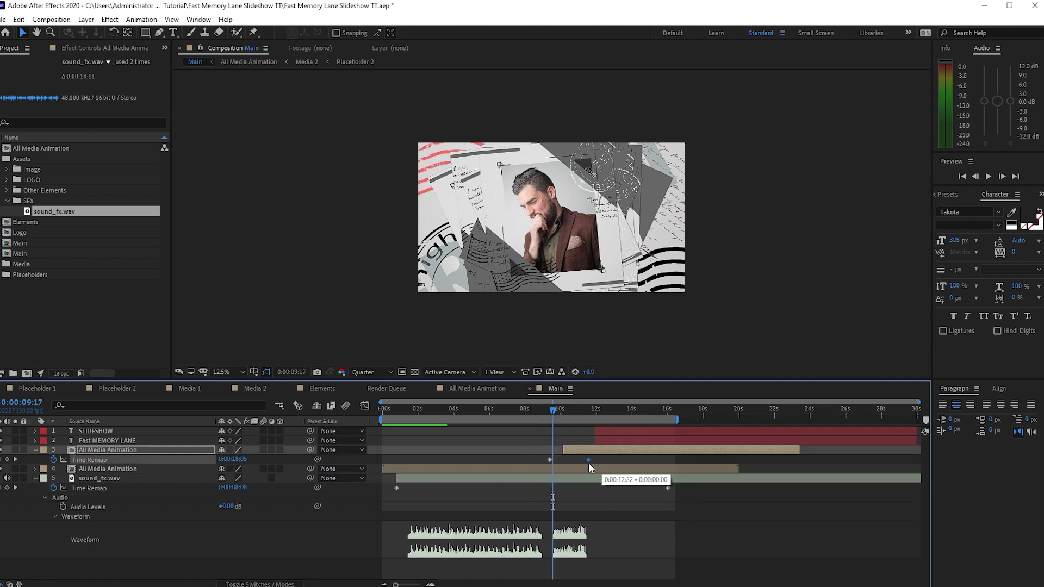
{"action": "left_click_drag", "start_coordinate": [583, 412], "coordinate": [564, 412]}
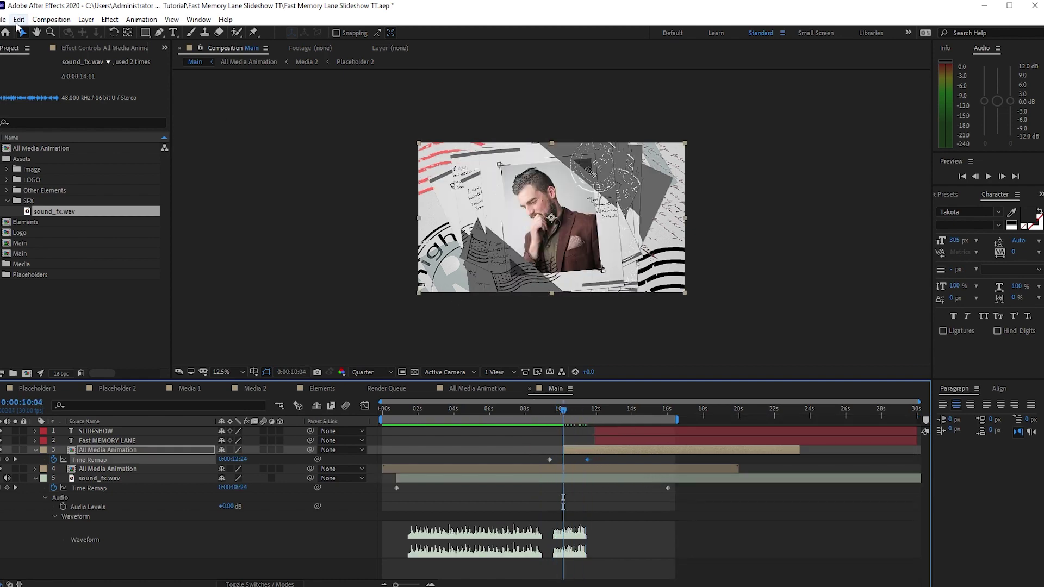
{"action": "mouse_move", "coordinate": [550, 460]}
{"action": "left_mouse_down"}
{"action": "mouse_move", "coordinate": [504, 462]}
{"action": "mouse_move", "coordinate": [532, 460]}
{"action": "left_mouse_up"}
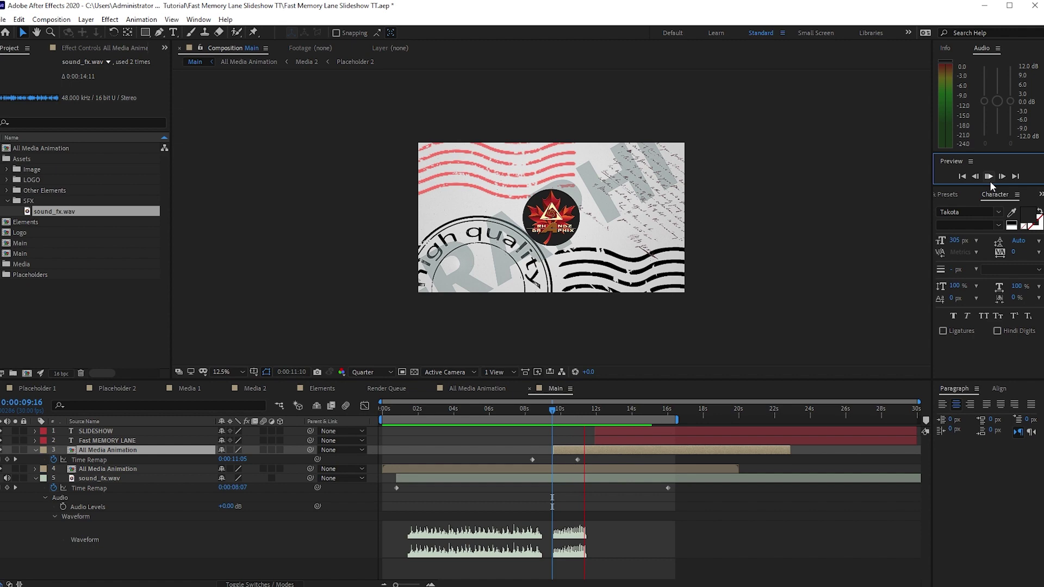
{"action": "left_click_drag", "start_coordinate": [577, 460], "coordinate": [589, 460]}
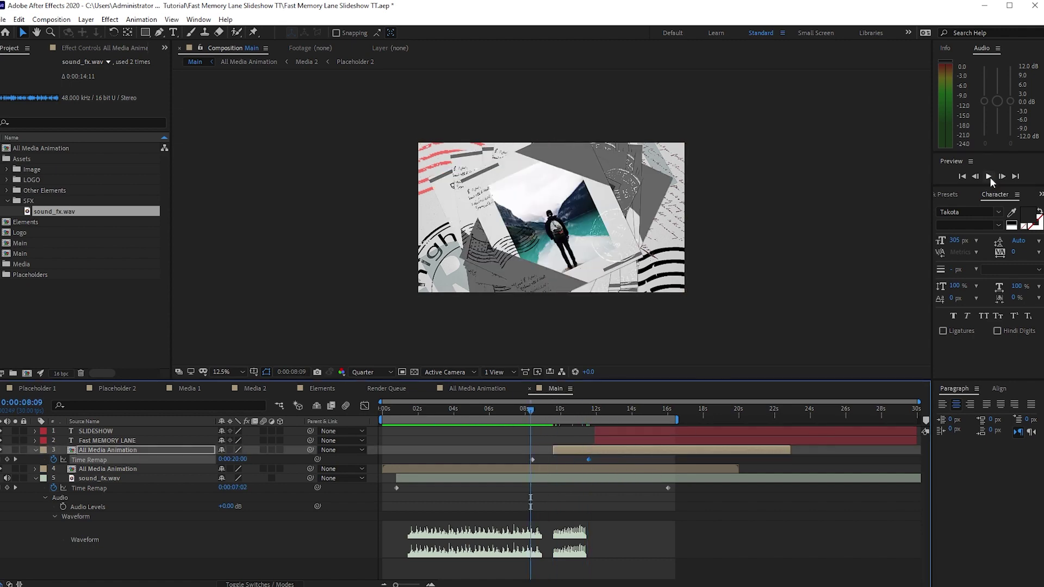
{"action": "left_click", "coordinate": [989, 176]}
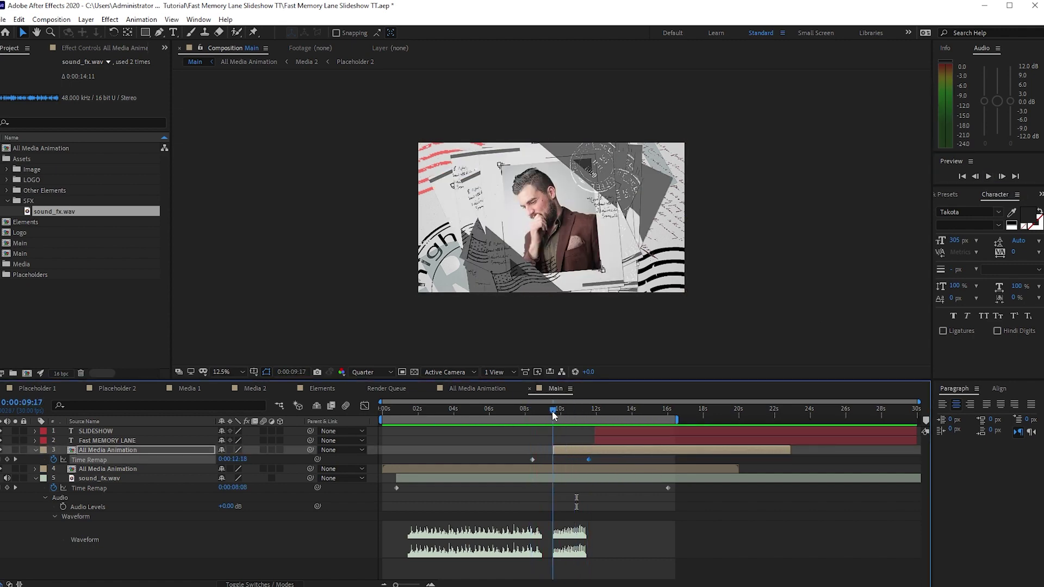
Shift the reversed All Media Animation copy to start at about 9 s and preview the timing against the audio.
{"action": "left_click", "coordinate": [603, 450]}
{"action": "left_click_drag", "start_coordinate": [586, 450], "coordinate": [574, 451]}
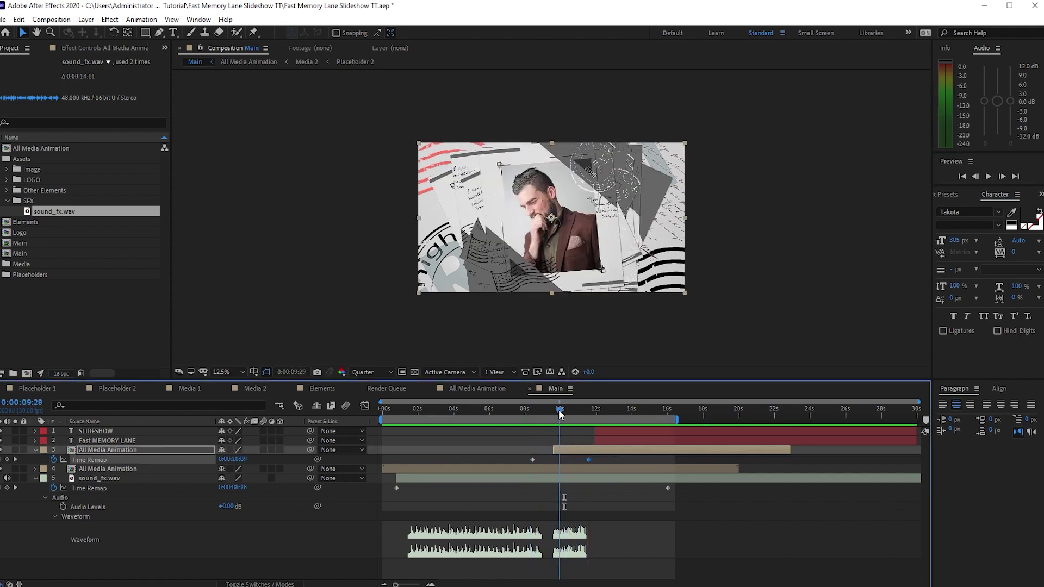
{"action": "key", "text": "space"}
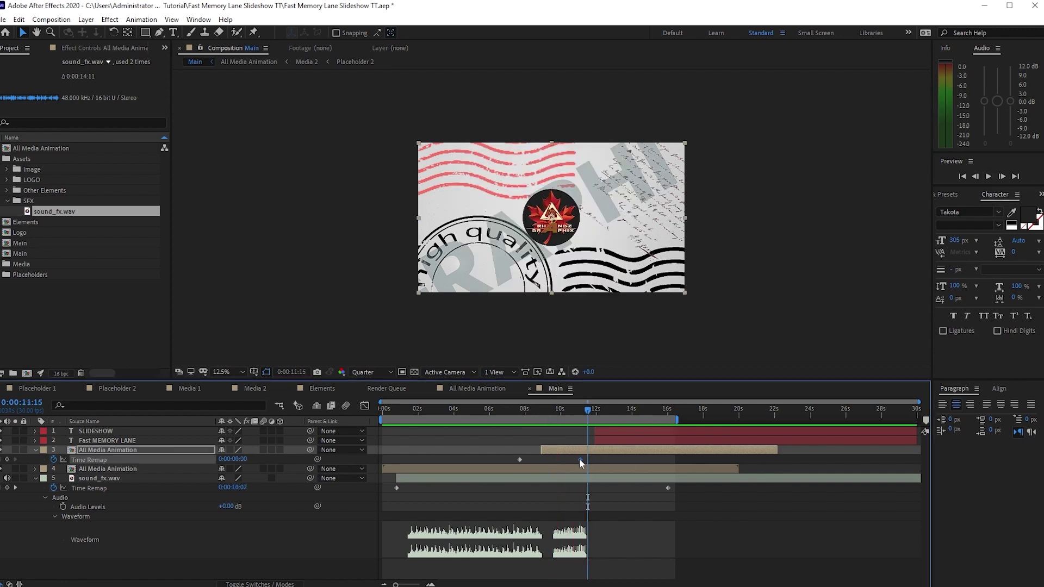
Undo the last change, set the reversed All Media Animation copy's last Time Remap keyframe to about 11.8 s, and preview.
{"action": "key", "text": "ctrl+z"}
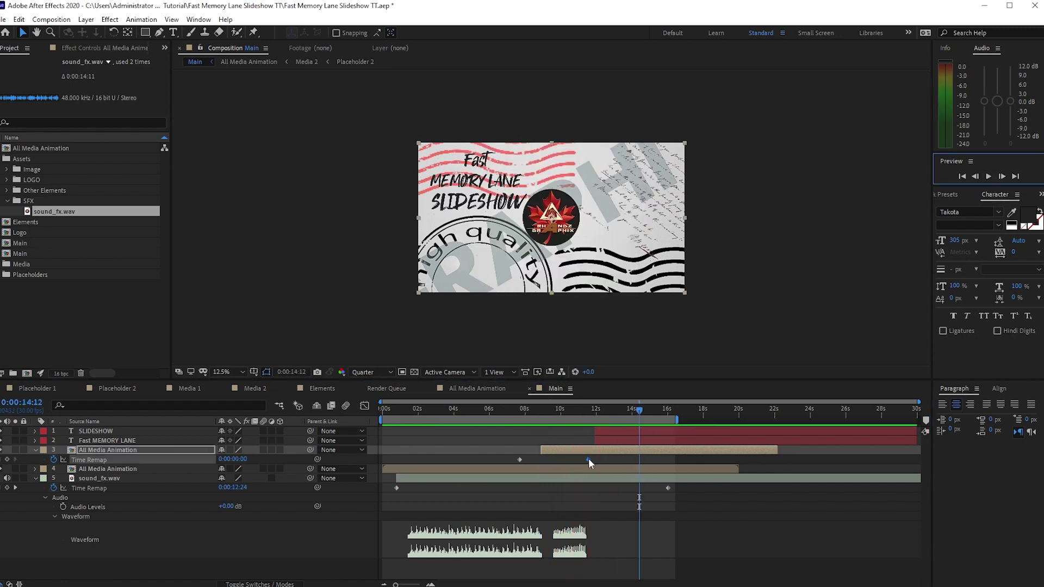
{"action": "left_click_drag", "start_coordinate": [588, 460], "coordinate": [594, 460]}
{"action": "key", "text": "space"}
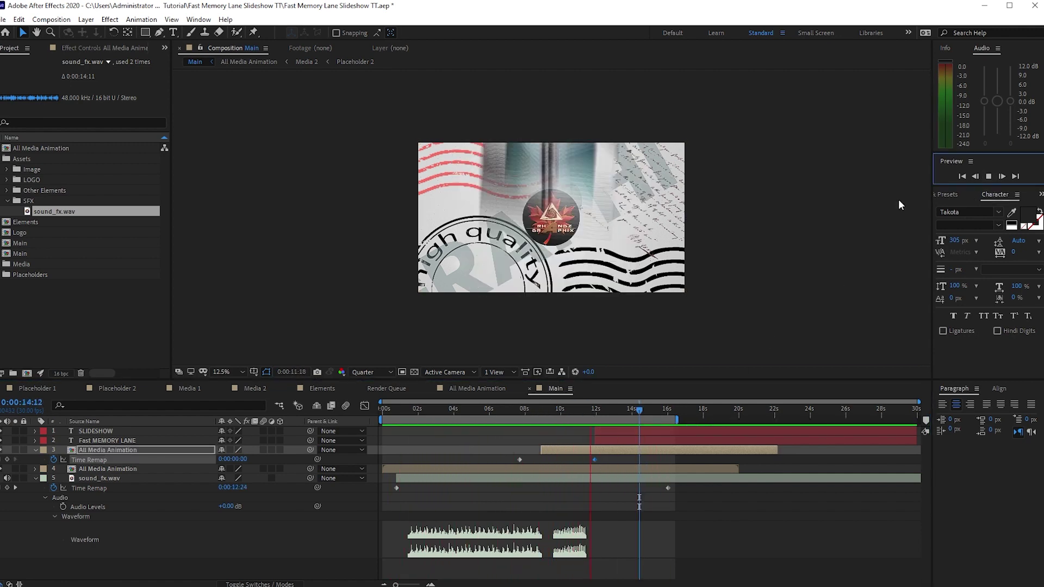
{"action": "left_click_drag", "start_coordinate": [595, 459], "coordinate": [593, 460]}
{"action": "left_click", "coordinate": [990, 178]}
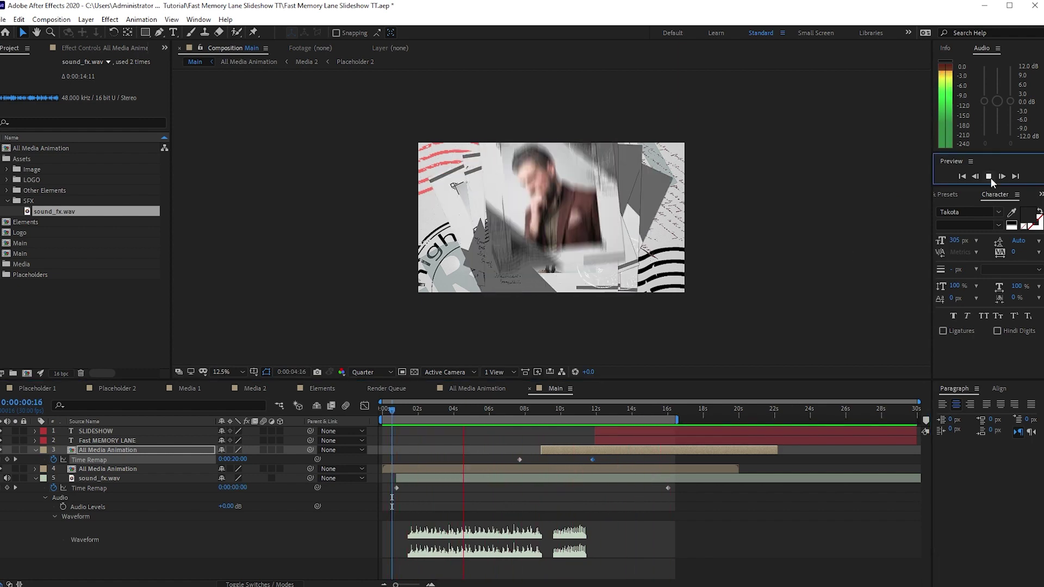
Shift the reversed All Media Animation copy earlier with its start at about 9.4 s, and move its last Time Remap keyframe to about 11.8 s.
{"action": "left_click_drag", "start_coordinate": [576, 410], "coordinate": [553, 419]}
{"action": "left_click_drag", "start_coordinate": [587, 450], "coordinate": [578, 450]}
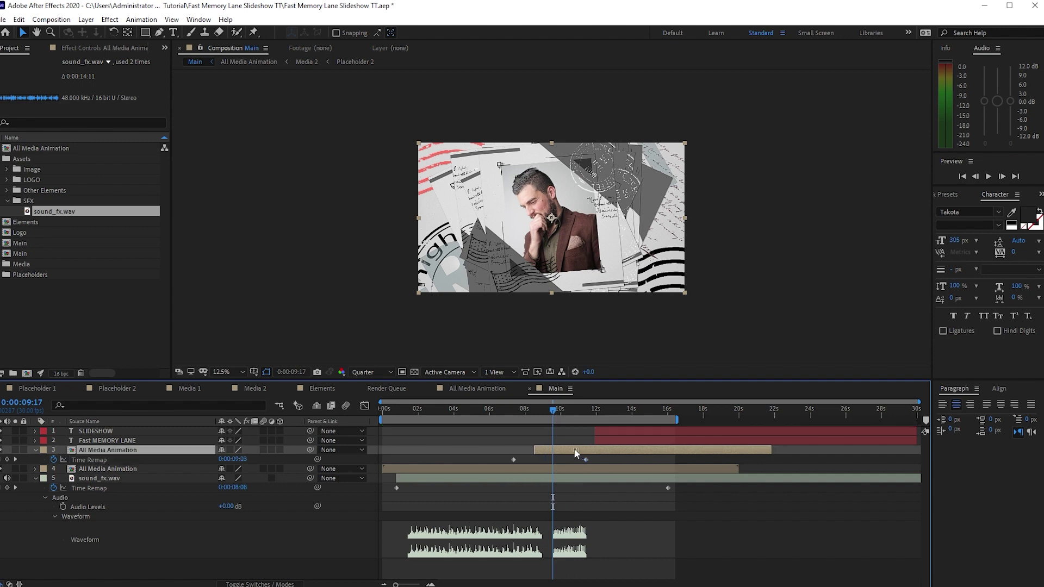
{"action": "left_click", "coordinate": [988, 176]}
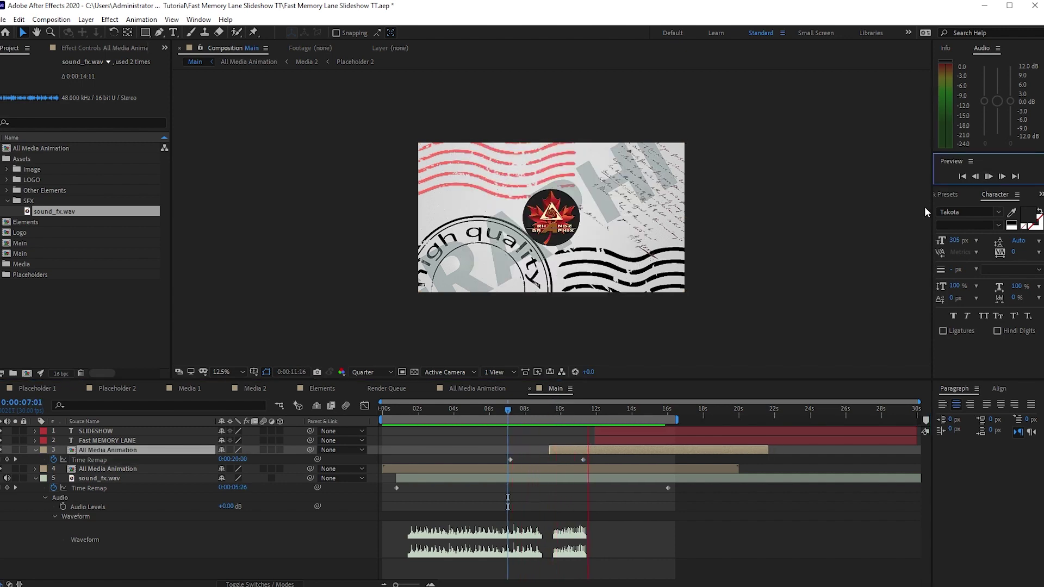
{"action": "left_click_drag", "start_coordinate": [582, 460], "coordinate": [592, 460]}
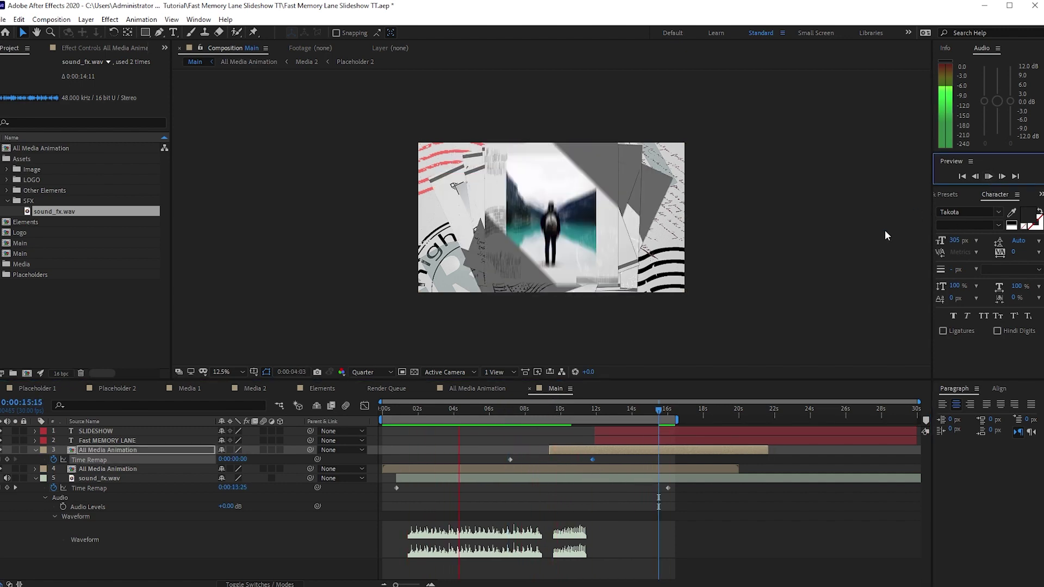
{"action": "key", "text": "space"}
Collapse the properties of the reversed All Media Animation copy and sound_fx.wav, and add an adjustment layer above all layers.
{"action": "left_click", "coordinate": [35, 450]}
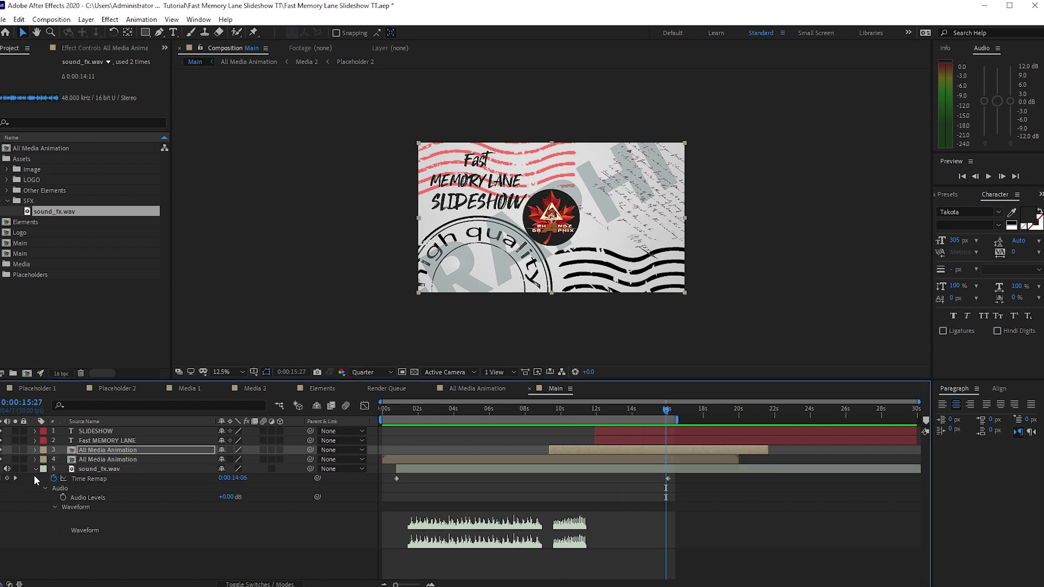
{"action": "left_click", "coordinate": [35, 468]}
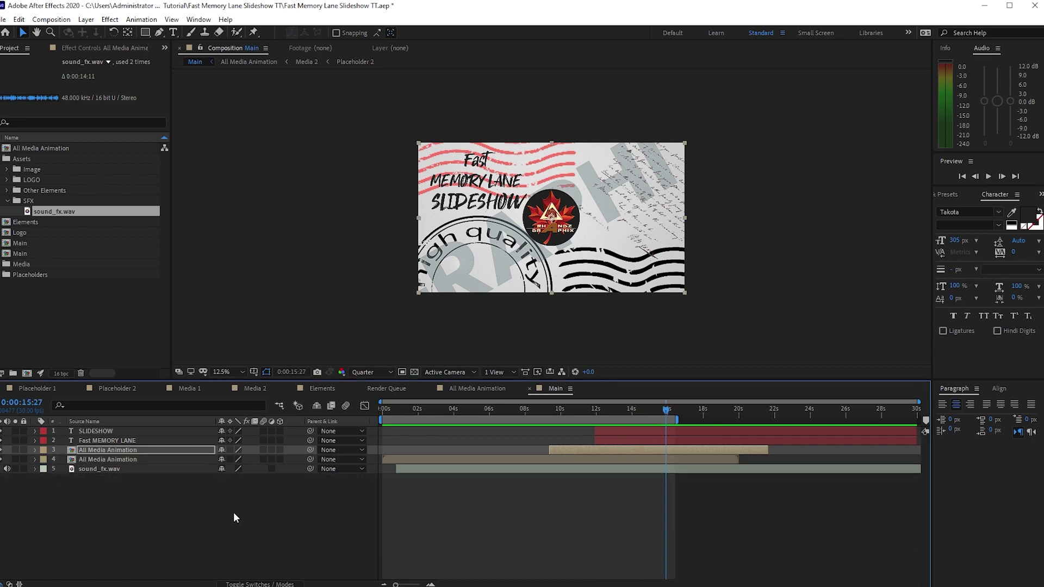
{"action": "left_click", "coordinate": [86, 19]}
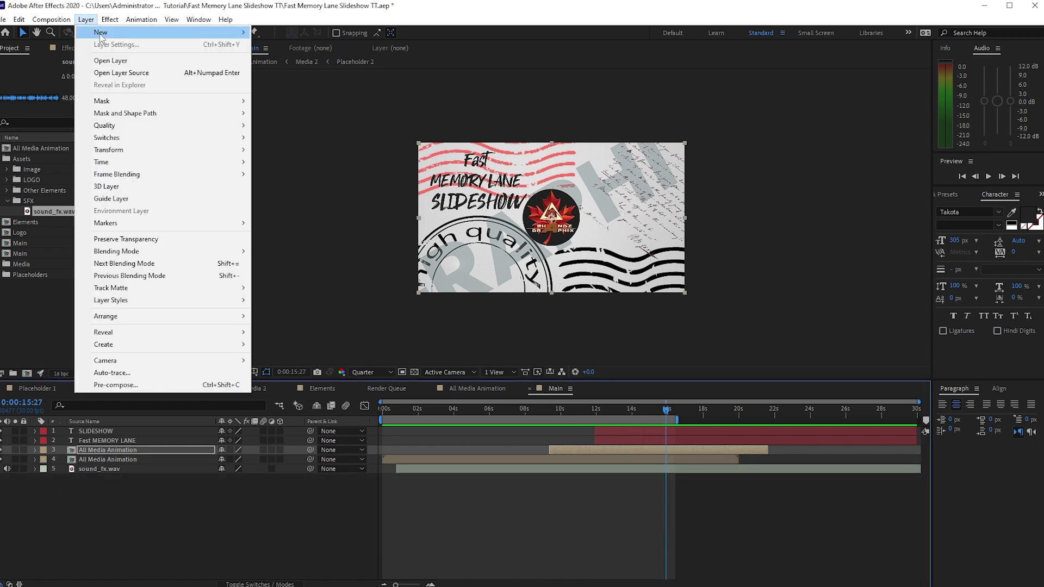
{"action": "mouse_move", "coordinate": [144, 37]}
{"action": "left_click", "coordinate": [293, 105]}
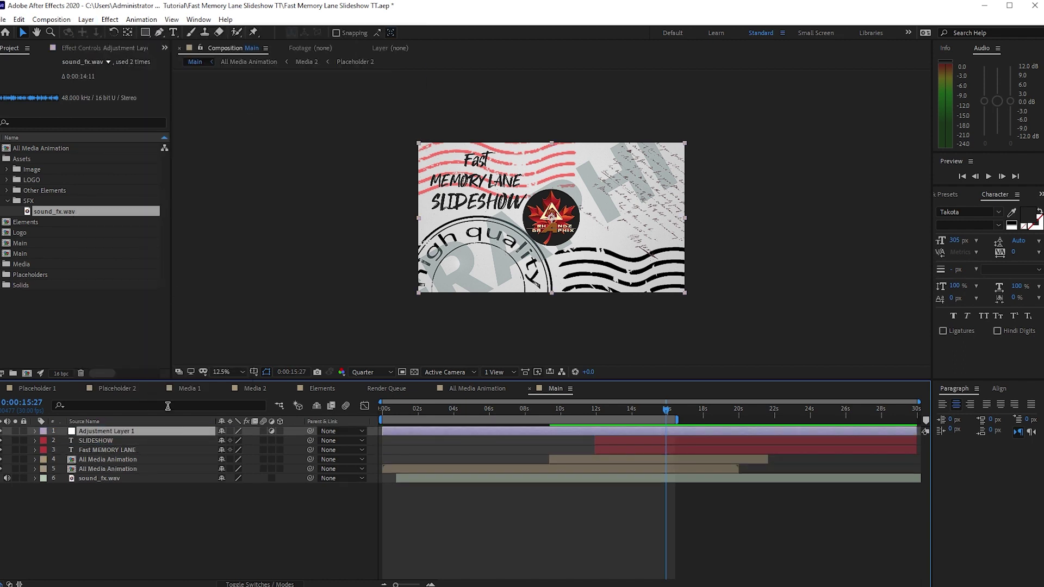
Apply the Curves effect to the adjustment layer and shape the RGB curve into a slight S with raised highlights and lowered shadows.
{"action": "left_click", "coordinate": [110, 19]}
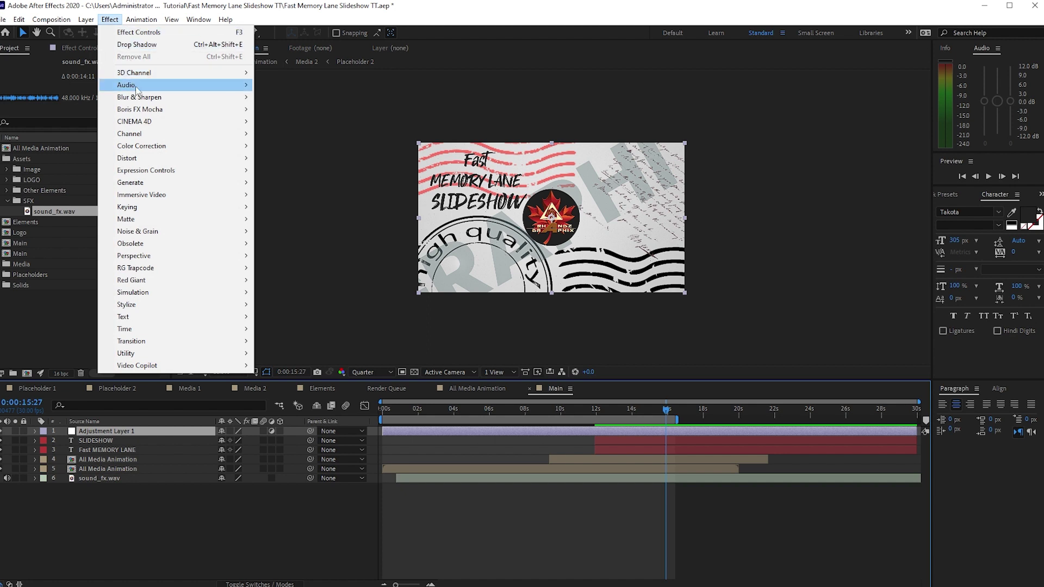
{"action": "mouse_move", "coordinate": [197, 149]}
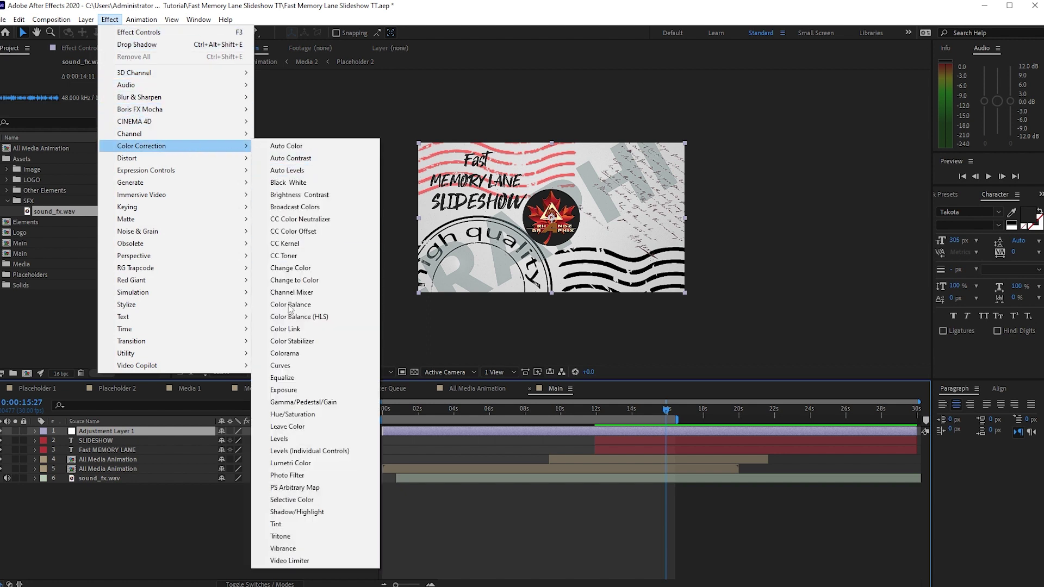
{"action": "left_click", "coordinate": [283, 366]}
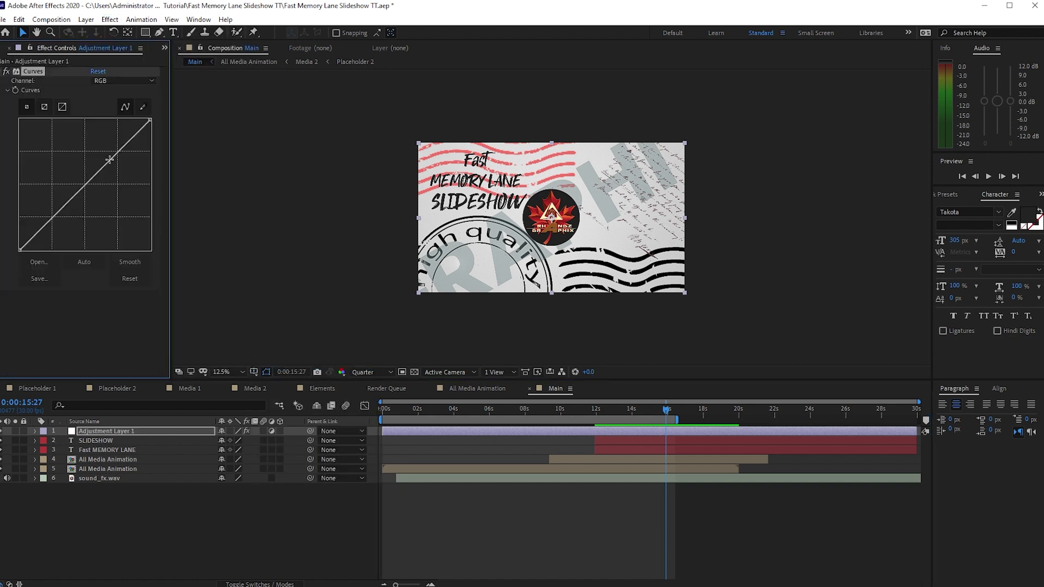
{"action": "left_click_drag", "start_coordinate": [110, 159], "coordinate": [106, 153]}
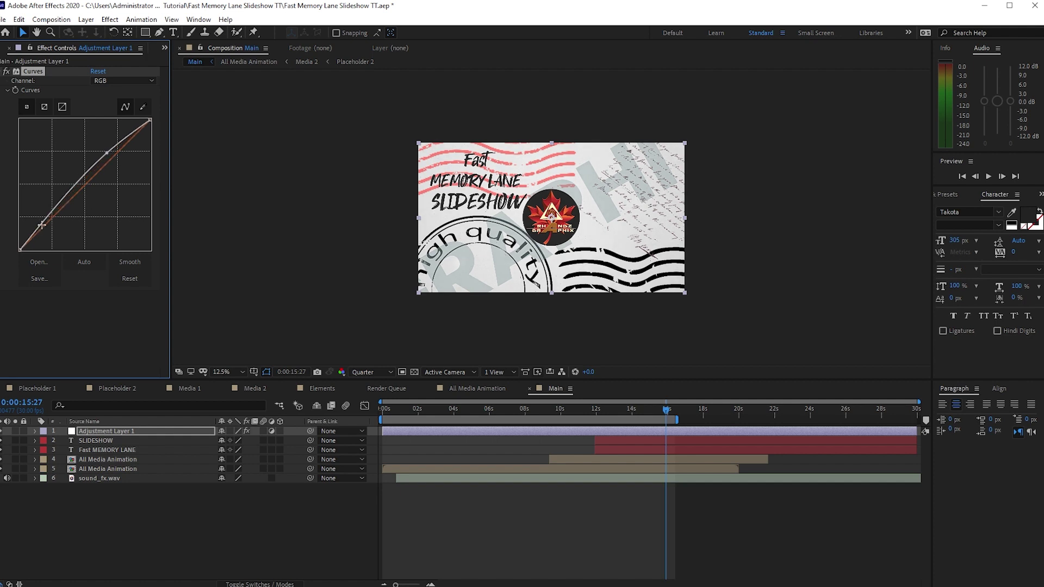
{"action": "left_click_drag", "start_coordinate": [41, 225], "coordinate": [45, 227]}
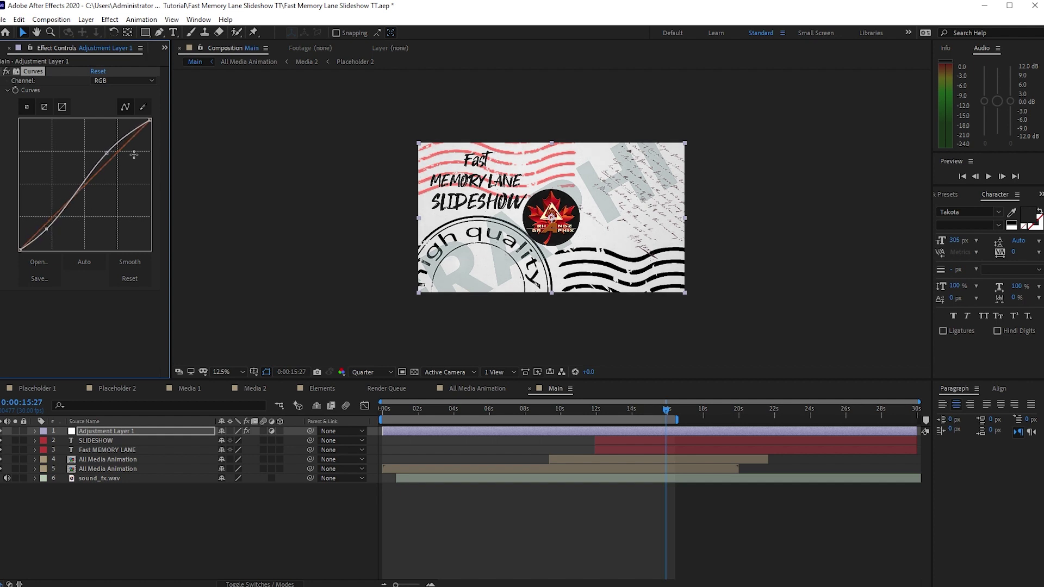
Lower the white end and slightly raise the black end of the Blue channel curve for a warm, faded tint.
{"action": "left_click", "coordinate": [132, 80]}
{"action": "left_click", "coordinate": [130, 130]}
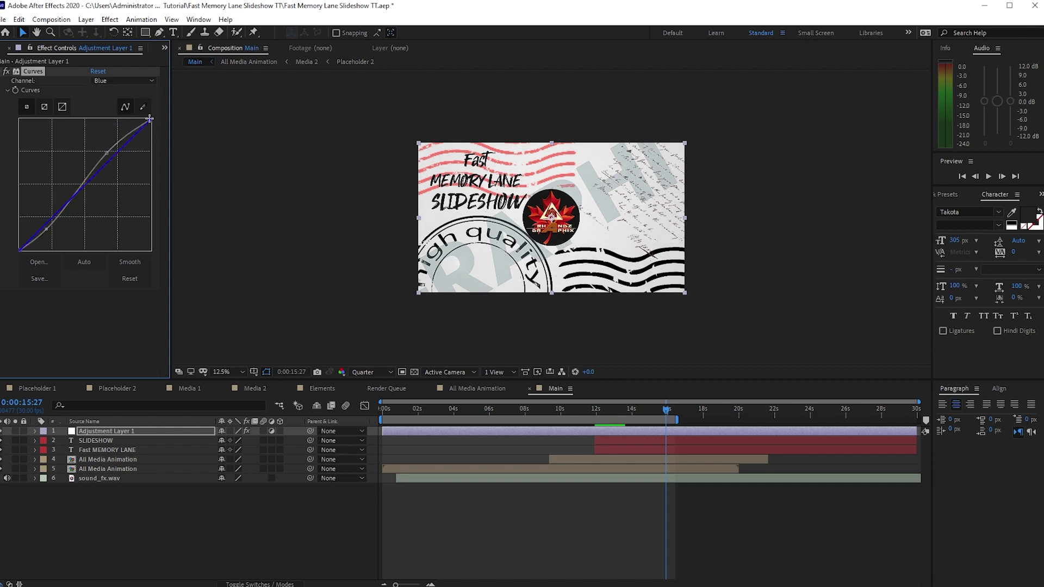
{"action": "left_click_drag", "start_coordinate": [150, 118], "coordinate": [159, 141]}
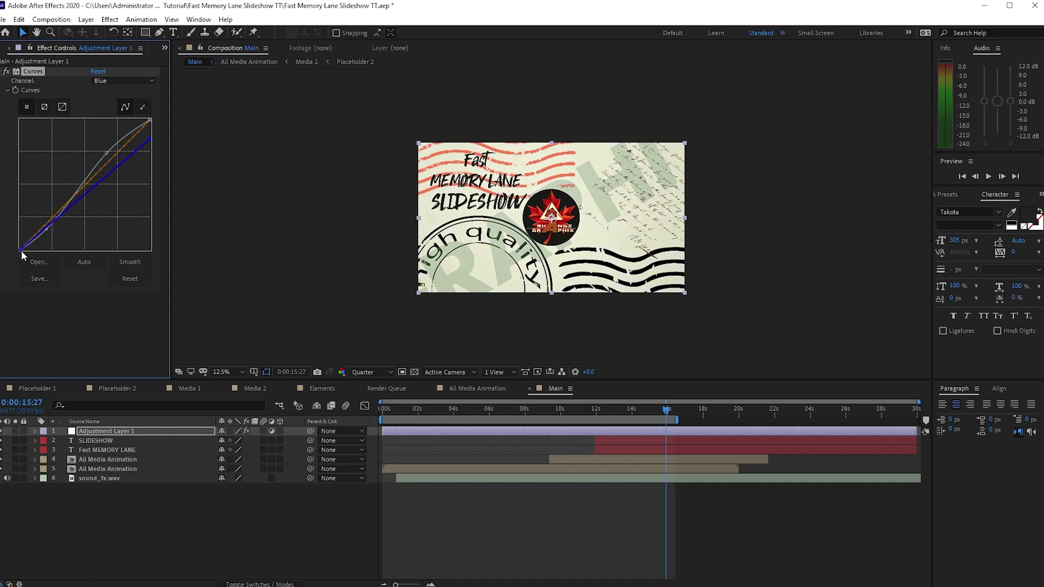
{"action": "left_click_drag", "start_coordinate": [20, 250], "coordinate": [19, 242]}
{"action": "left_click", "coordinate": [122, 314]}
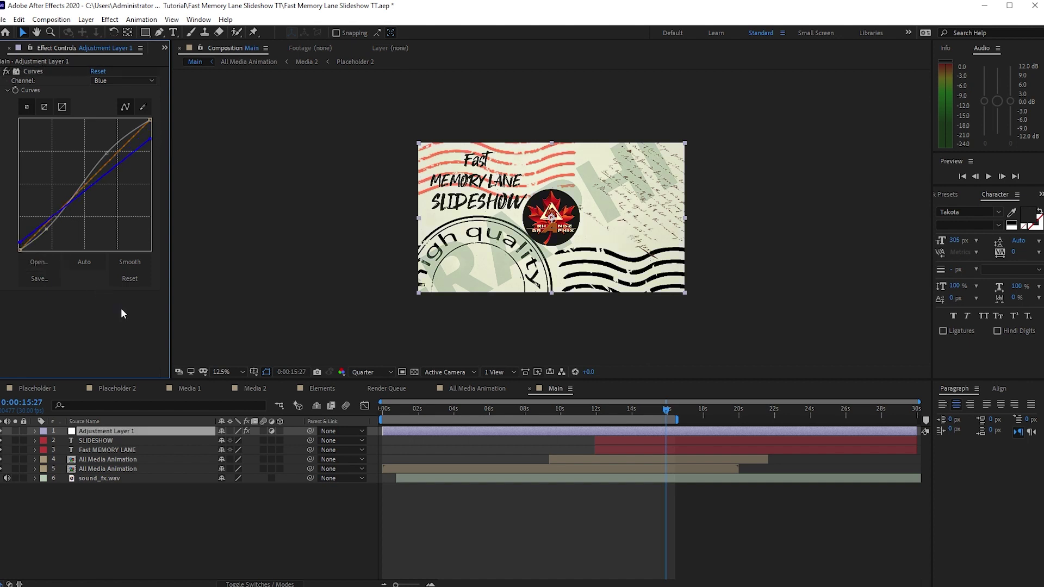
Create a 3840 x 2160 composition named Final with a duration of 0:00:20:00, and place the Main composition in it.
{"action": "left_click", "coordinate": [51, 19]}
{"action": "left_click", "coordinate": [72, 32]}
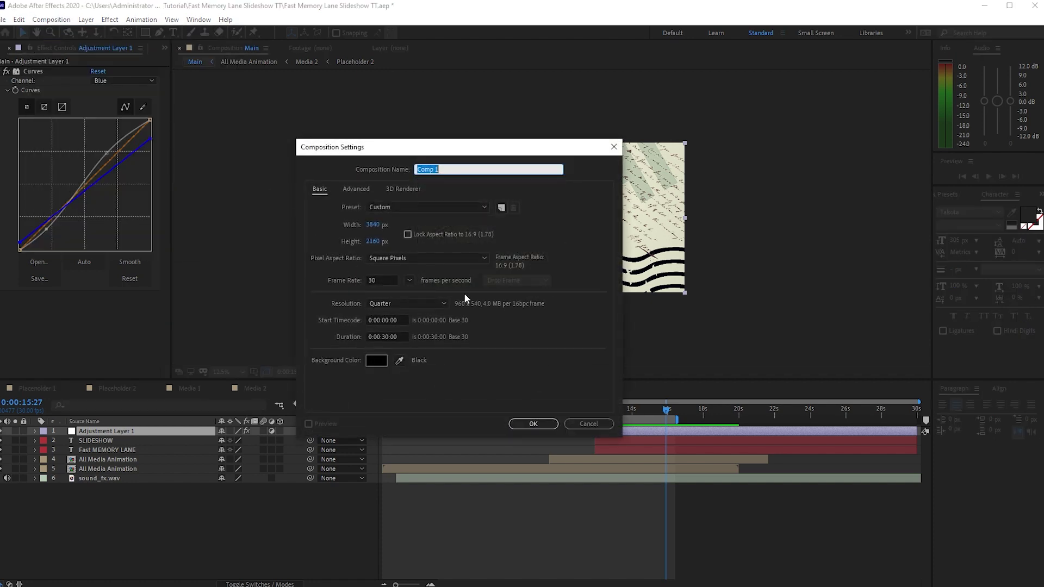
{"action": "type", "text": "Final"}
{"action": "left_click", "coordinate": [383, 337]}
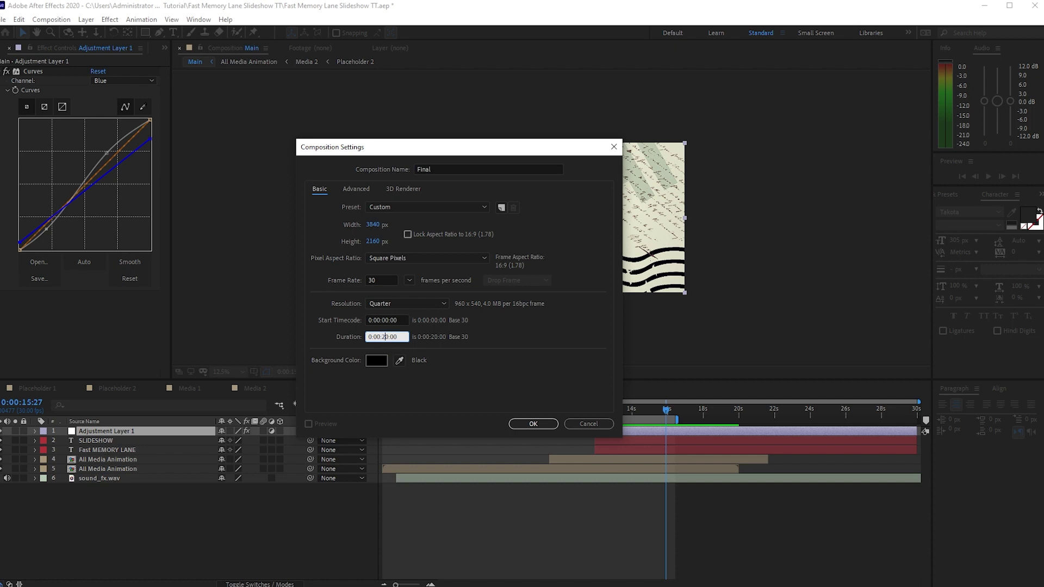
{"action": "key", "text": "Return"}
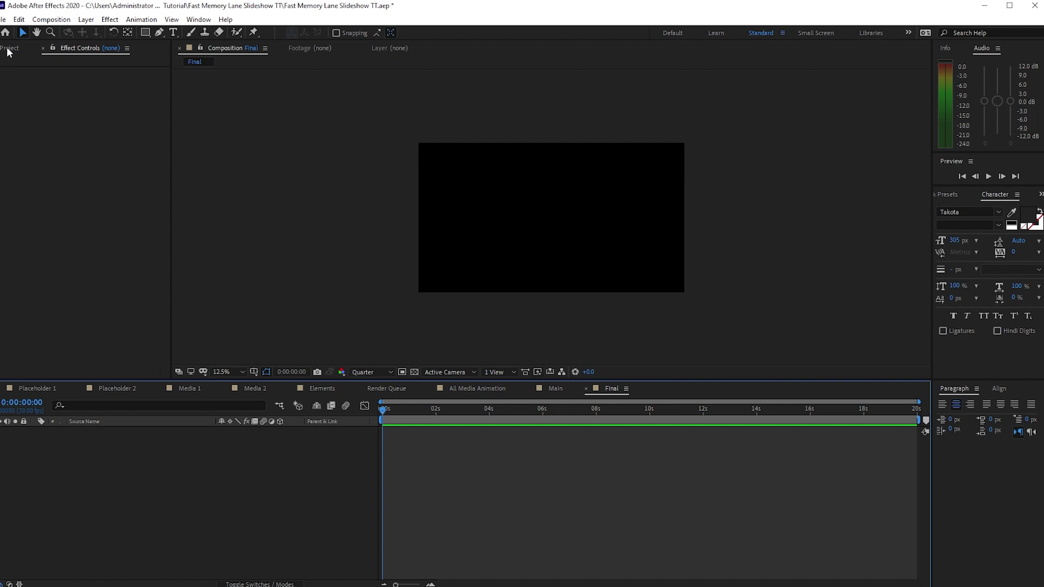
{"action": "left_click", "coordinate": [9, 48]}
{"action": "left_click_drag", "start_coordinate": [64, 228], "coordinate": [112, 461]}
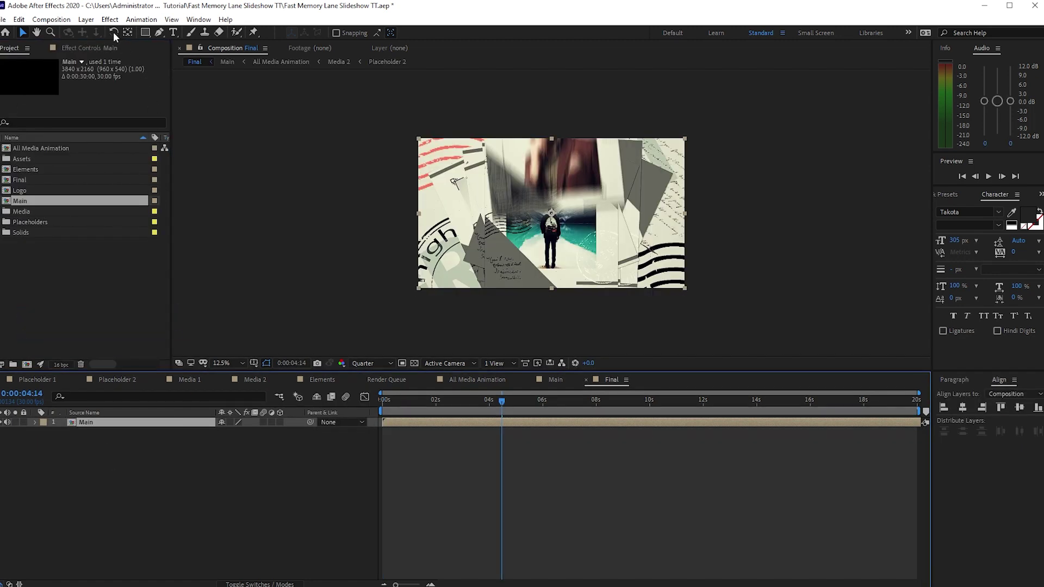
Apply the Channel Mixer effect to the Main layer in Final and set Blue-Blue to 0.
{"action": "left_click", "coordinate": [108, 19]}
{"action": "mouse_move", "coordinate": [218, 146]}
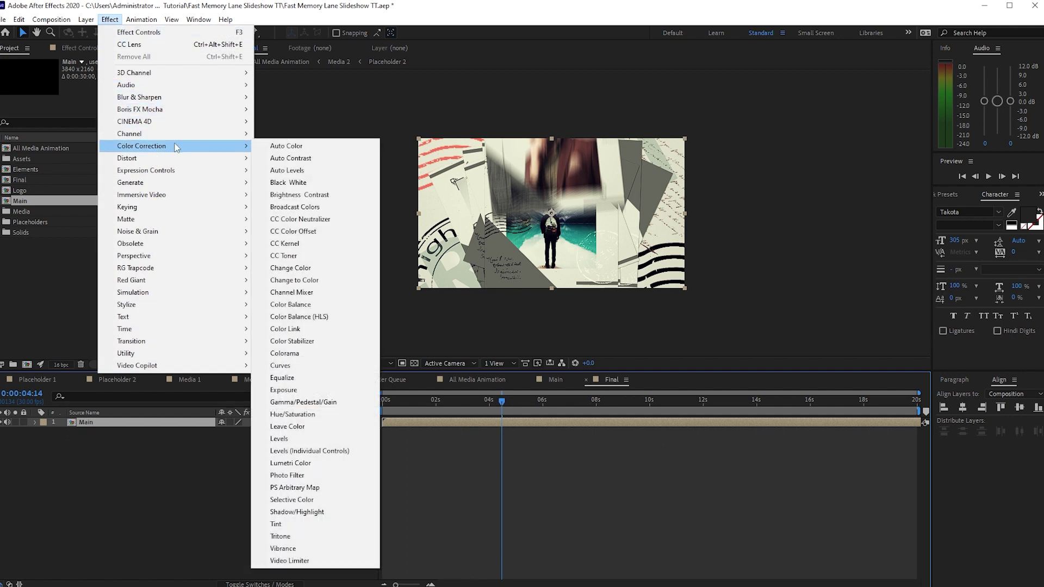
{"action": "left_click", "coordinate": [292, 292]}
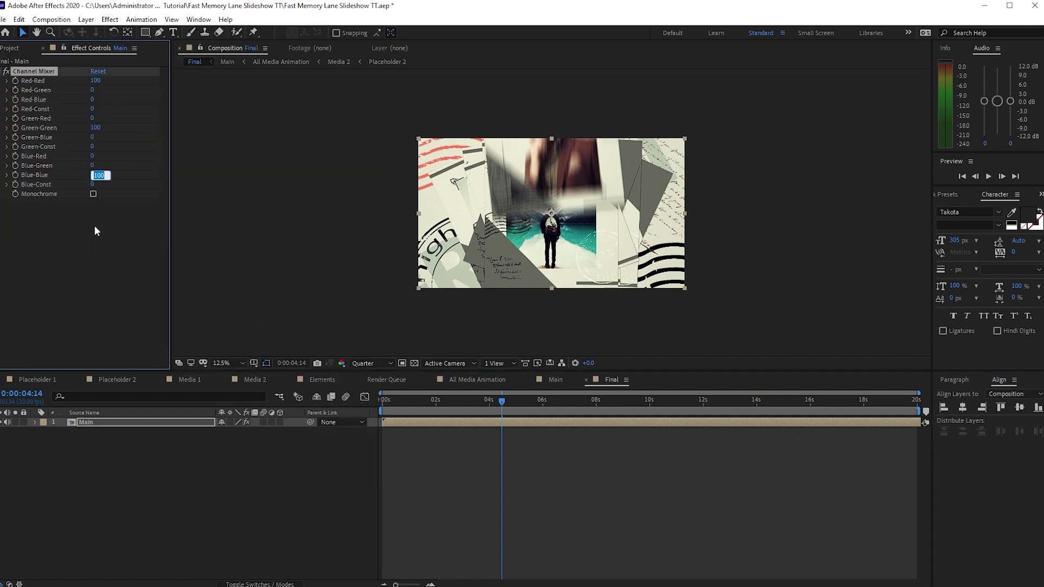
{"action": "type", "text": "0"}
Add the CC Lens effect to the Main layer with Size 102 and Convergence 2.
{"action": "left_click", "coordinate": [110, 19]}
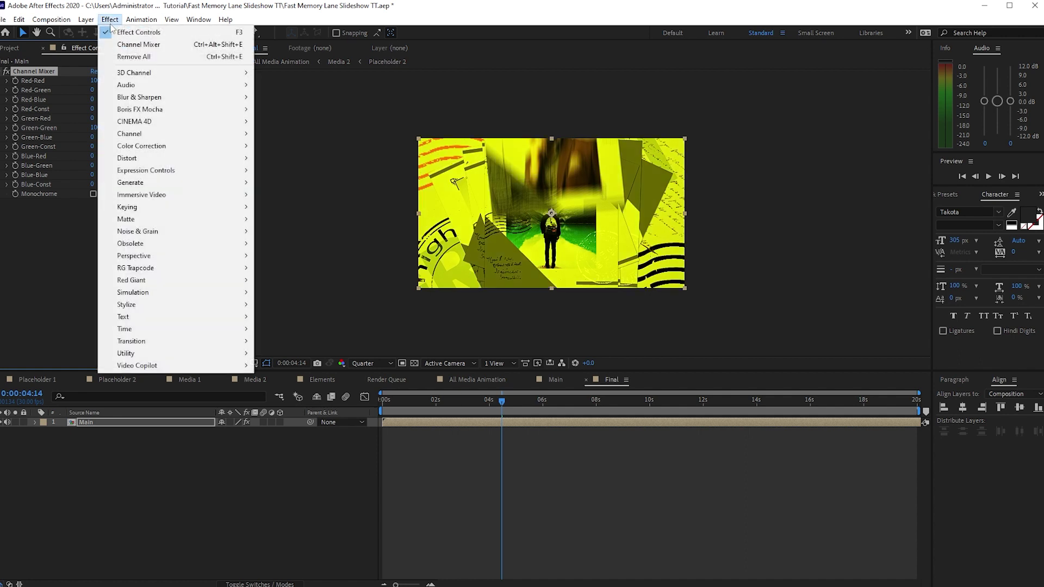
{"action": "mouse_move", "coordinate": [133, 158]}
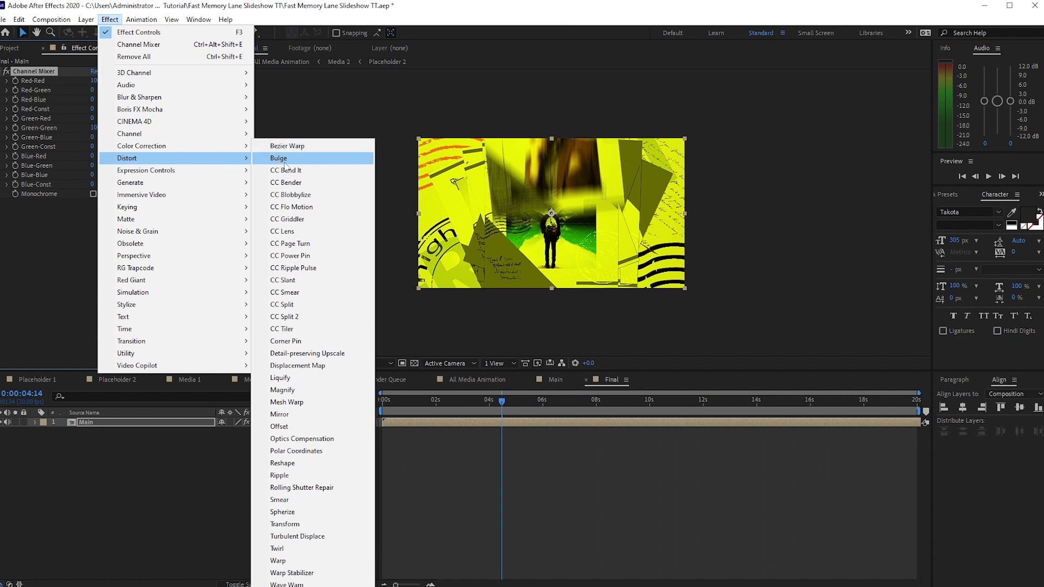
{"action": "left_click", "coordinate": [291, 243]}
{"action": "left_click", "coordinate": [96, 222]}
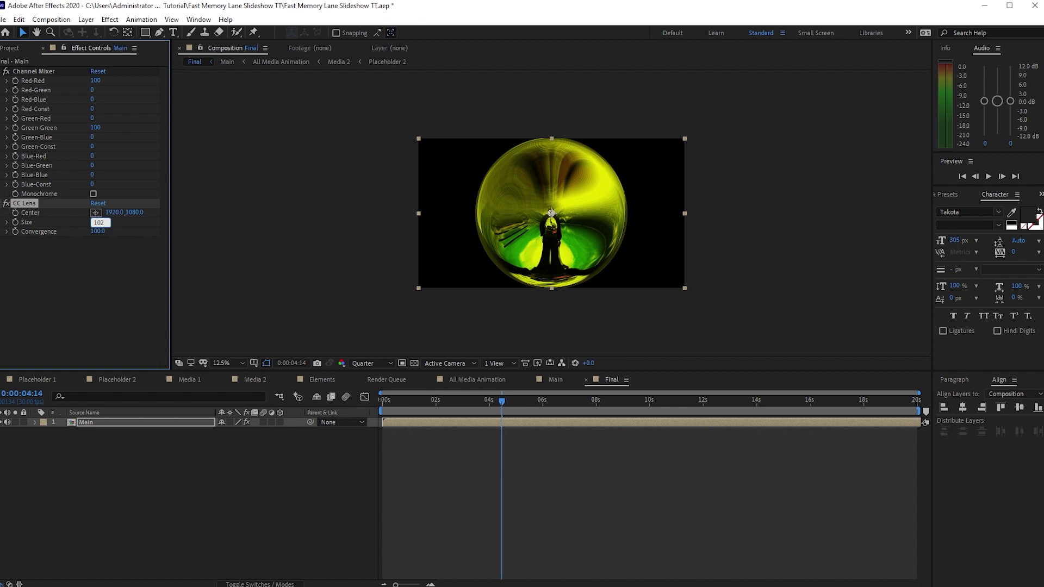
{"action": "type", "text": "102"}
{"action": "key", "text": "Tab"}
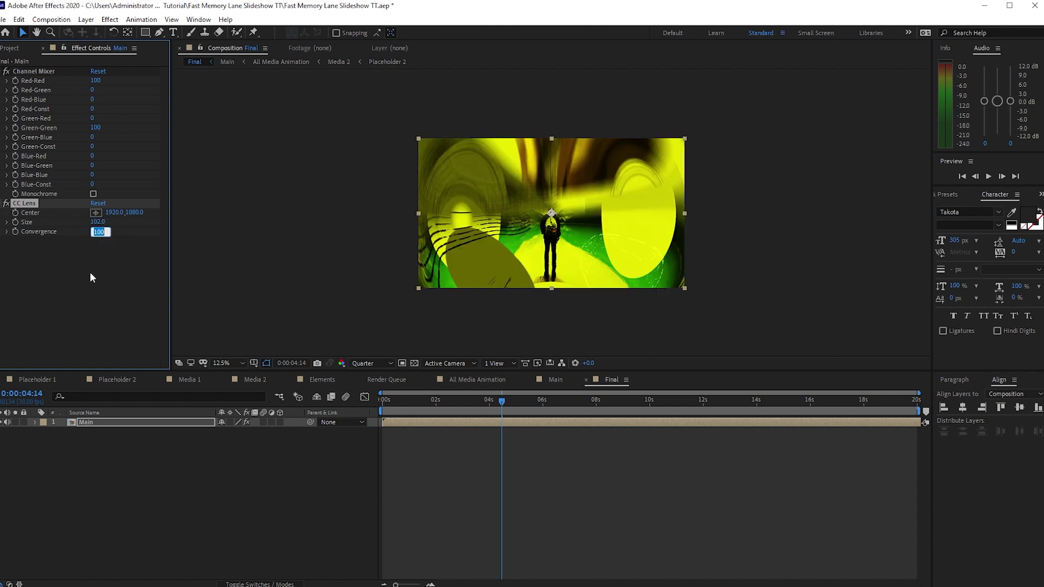
{"action": "type", "text": "2"}
{"action": "left_click", "coordinate": [98, 305]}
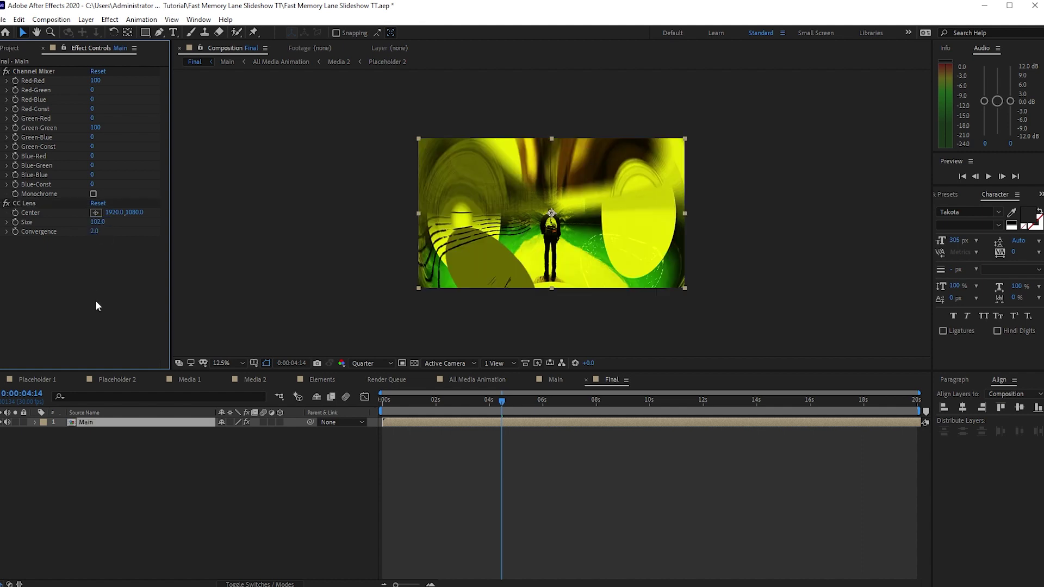
Duplicate the Main layer in Final and set the Channel Mixer Green-Green value of the upper copy to 0.
{"action": "left_click", "coordinate": [123, 426]}
{"action": "left_click", "coordinate": [19, 20]}
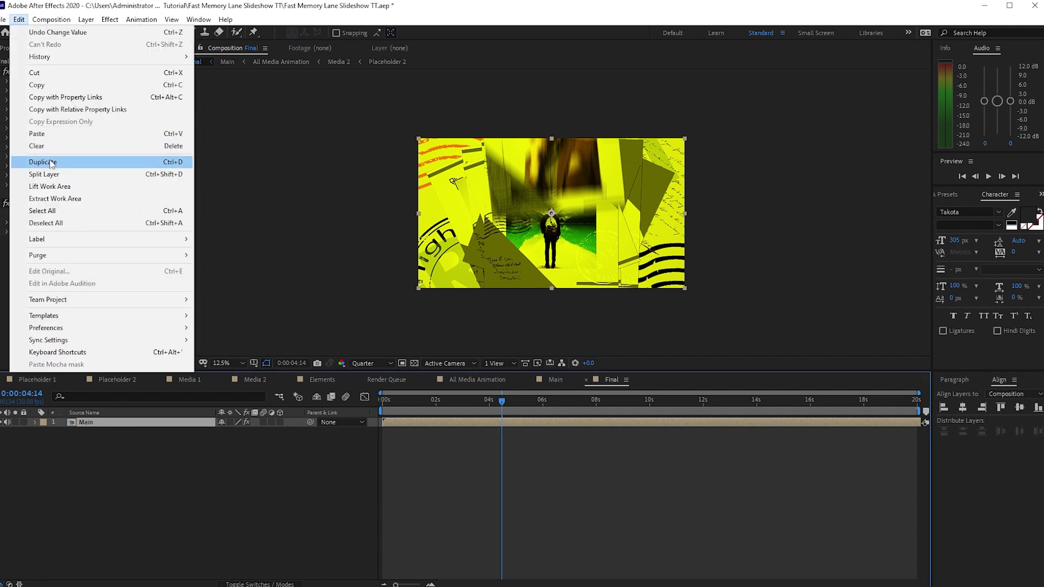
{"action": "left_click", "coordinate": [33, 162]}
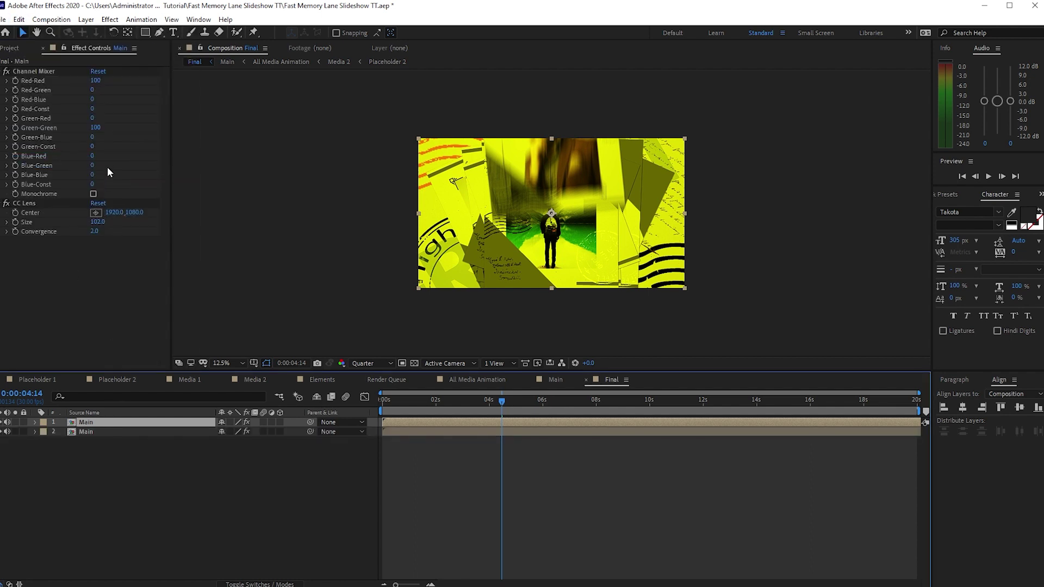
{"action": "left_click", "coordinate": [95, 127]}
{"action": "type", "text": "0"}
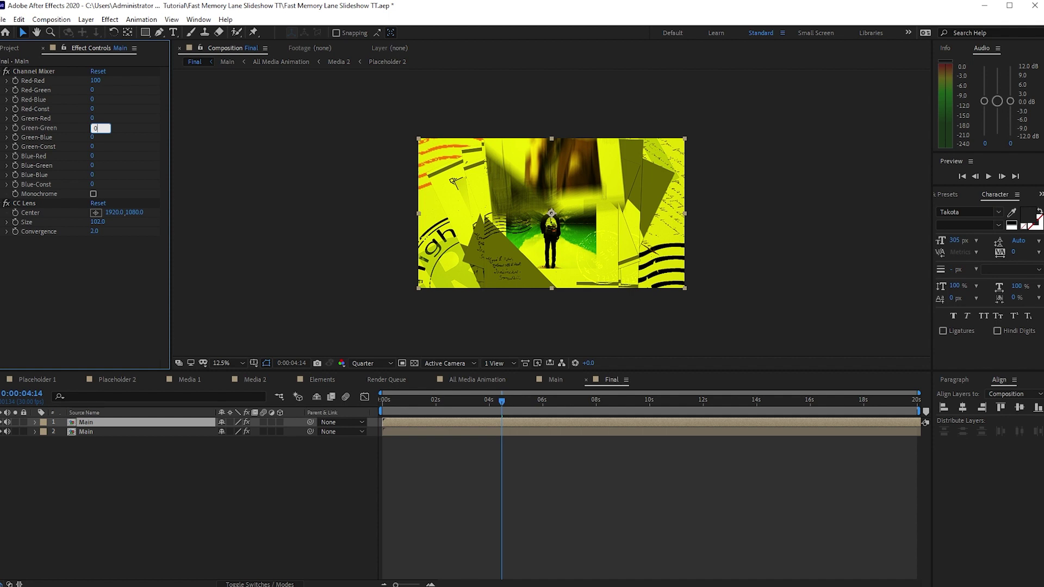
{"action": "left_click", "coordinate": [112, 324]}
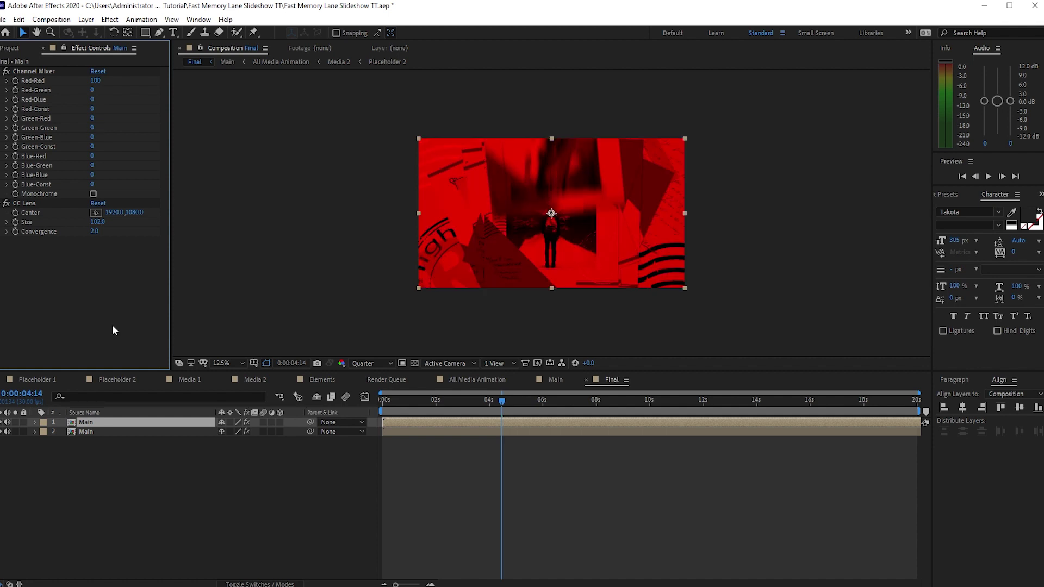
Set the Channel Mixer Red-Red value of the lower Main layer to 0, and reselect the upper Main layer.
{"action": "left_click", "coordinate": [136, 432]}
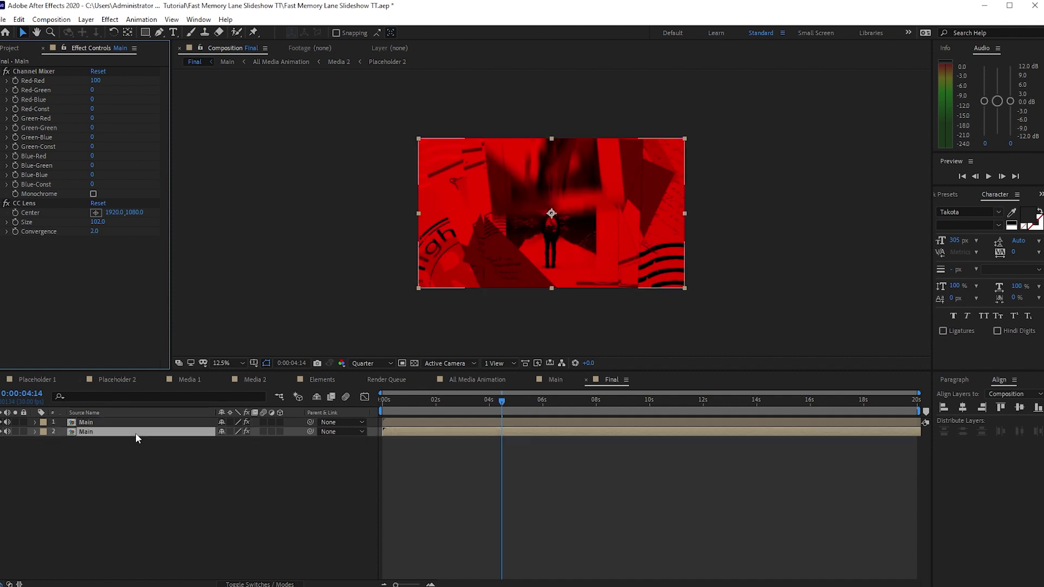
{"action": "left_click", "coordinate": [95, 81]}
{"action": "type", "text": "0"}
{"action": "left_click", "coordinate": [110, 318]}
{"action": "left_click", "coordinate": [106, 424]}
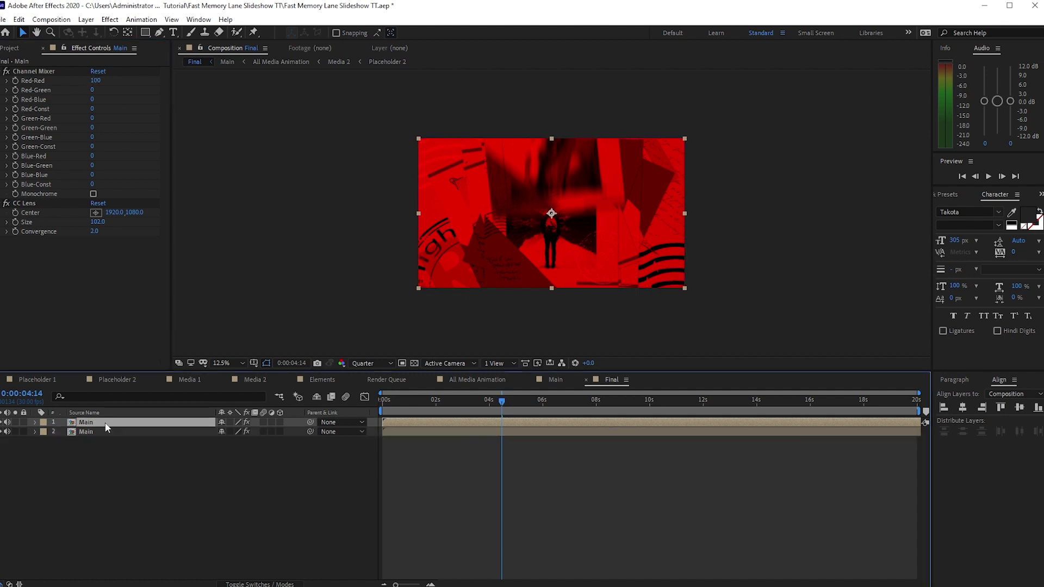
Set the CC Lens Convergence of the upper Main layer to 1.
{"action": "left_click", "coordinate": [95, 231]}
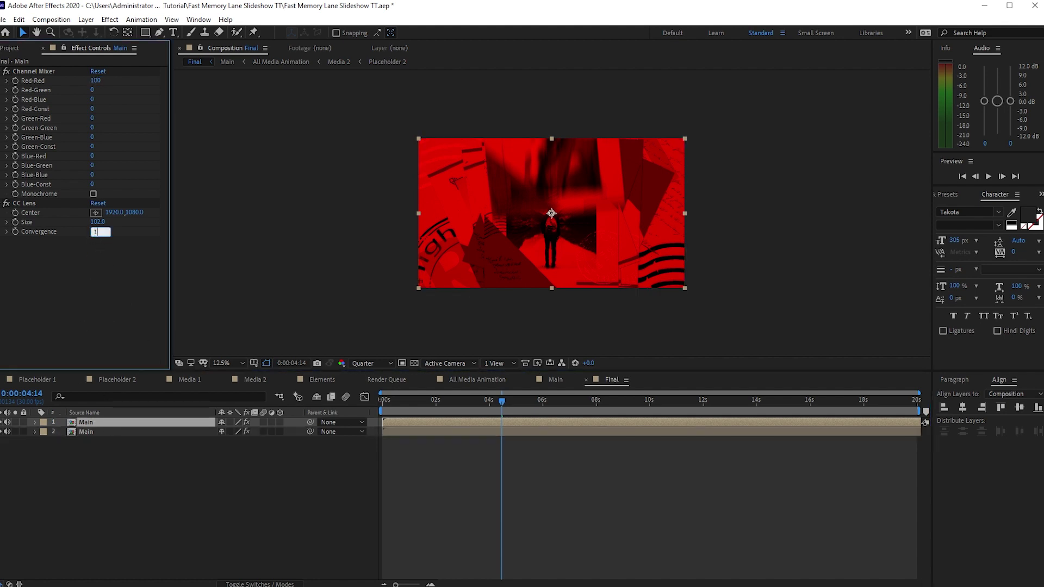
{"action": "type", "text": "1"}
{"action": "left_click", "coordinate": [132, 343]}
Apply the Radial Blur effect to the upper Main layer with an Amount of 1.
{"action": "left_click", "coordinate": [110, 19]}
{"action": "mouse_move", "coordinate": [186, 105]}
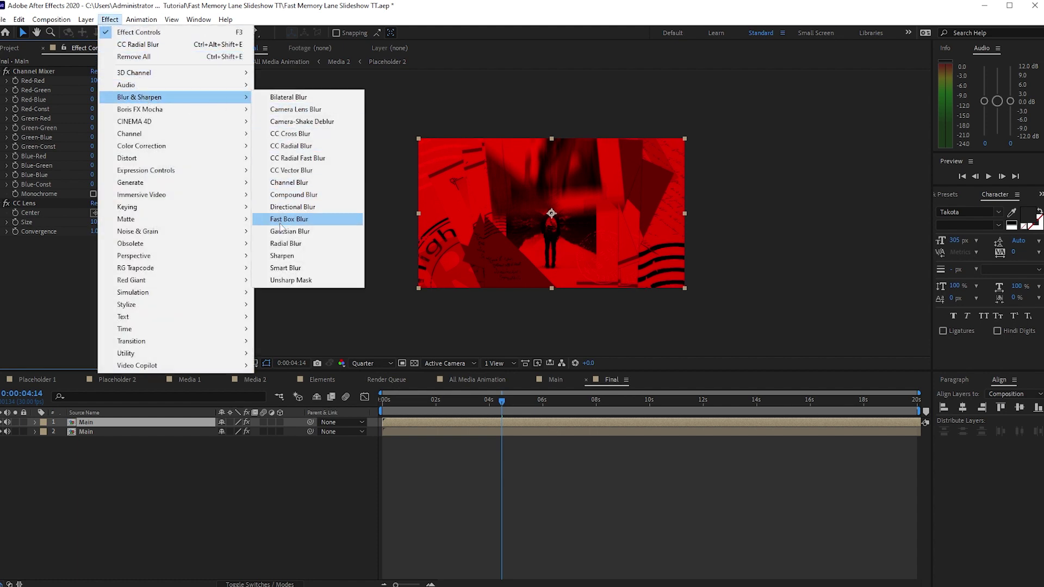
{"action": "left_click", "coordinate": [286, 243]}
{"action": "left_click", "coordinate": [95, 326]}
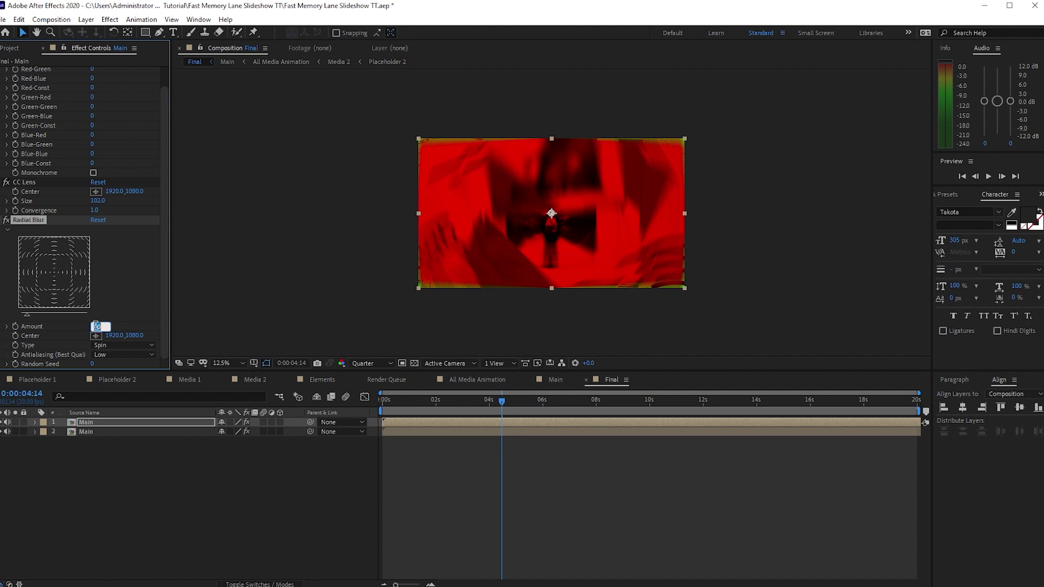
{"action": "type", "text": "1"}
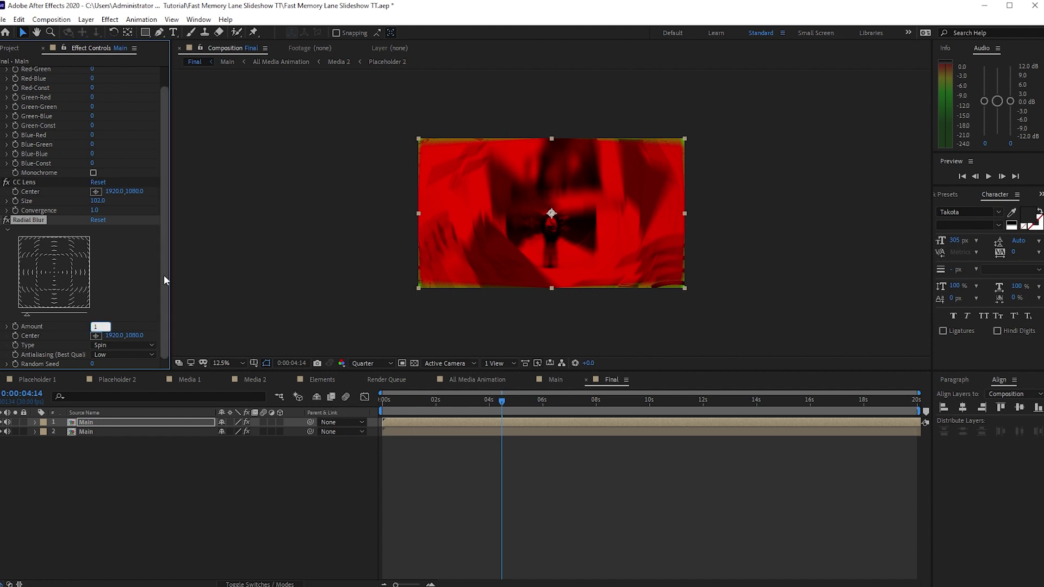
Duplicate the upper Main layer in Final and set the new top copy's CC Lens Convergence to 2.
{"action": "left_click", "coordinate": [154, 422]}
{"action": "left_click", "coordinate": [19, 19]}
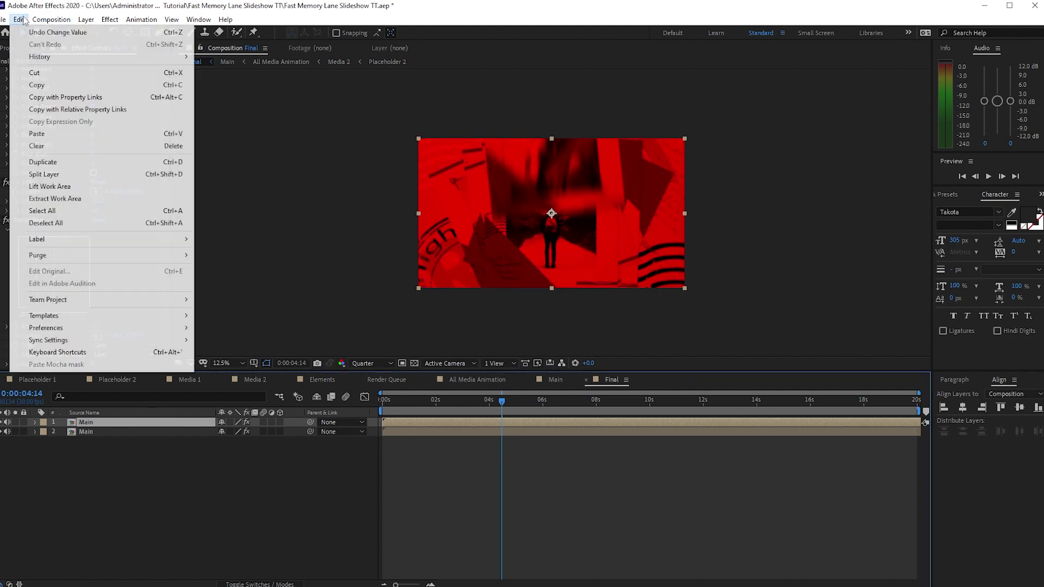
{"action": "left_click", "coordinate": [30, 154]}
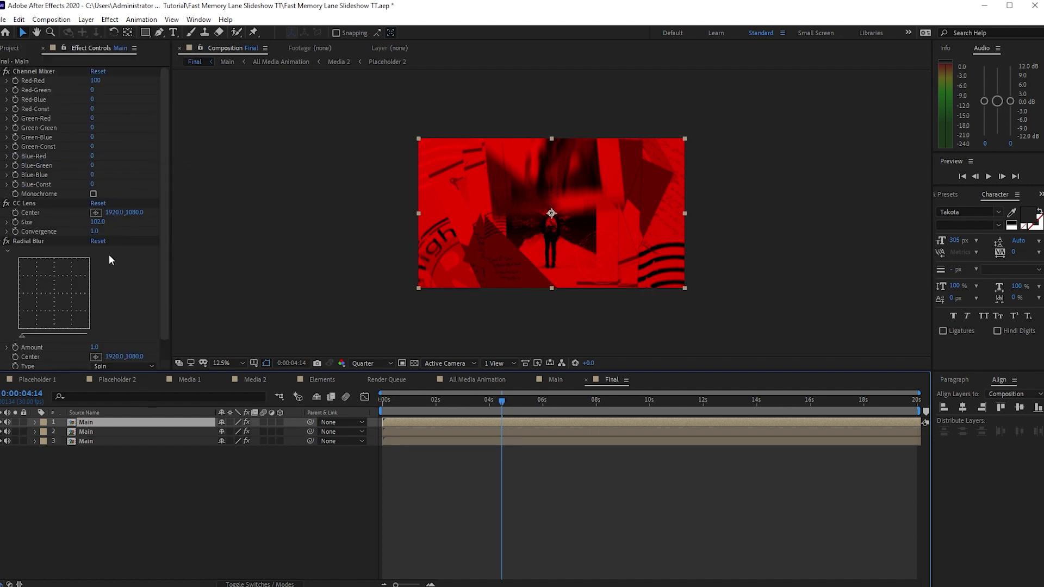
{"action": "left_click", "coordinate": [95, 231]}
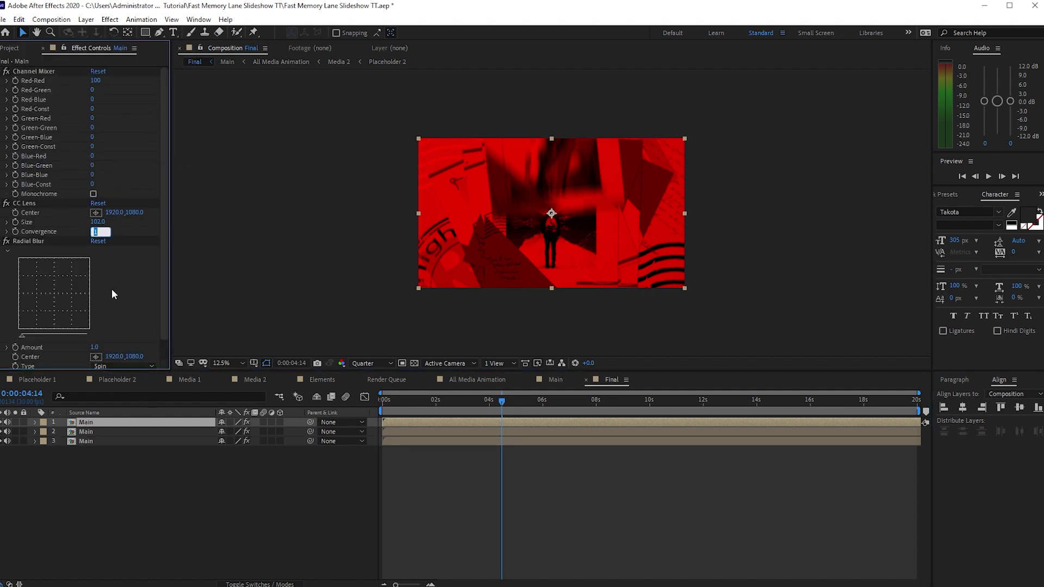
In the top Main layer's Channel Mixer, set Red-Red to 0 and Blue-Blue to 100.
{"action": "left_click", "coordinate": [93, 81]}
{"action": "type", "text": "0"}
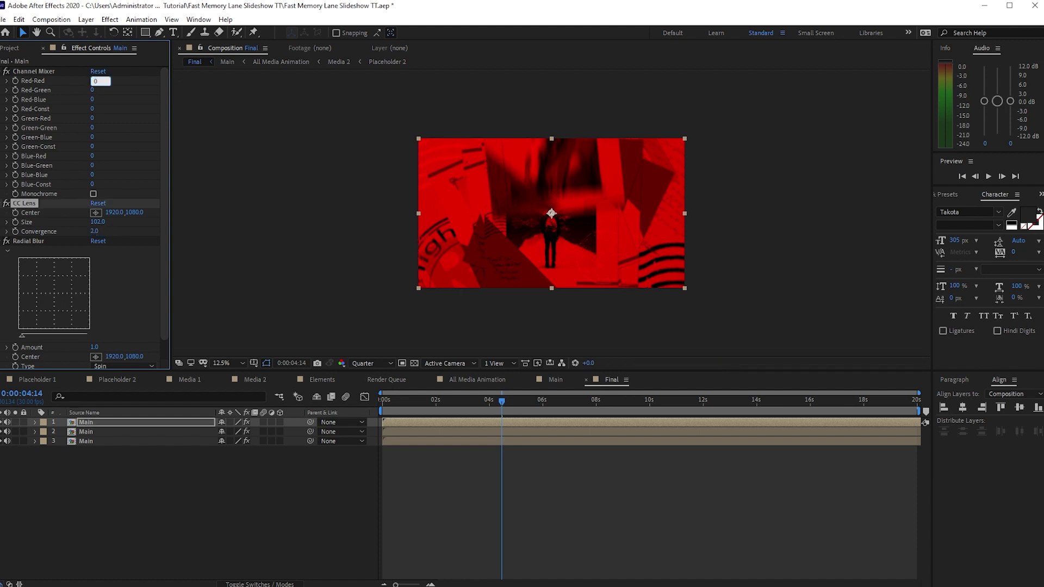
{"action": "left_click", "coordinate": [93, 175]}
{"action": "type", "text": "100"}
{"action": "key", "text": "Return"}
Create an adjustment layer above the Main layers, apply the Sharpen effect to it and adjust its Sharpen Amount.
{"action": "left_click", "coordinate": [86, 19]}
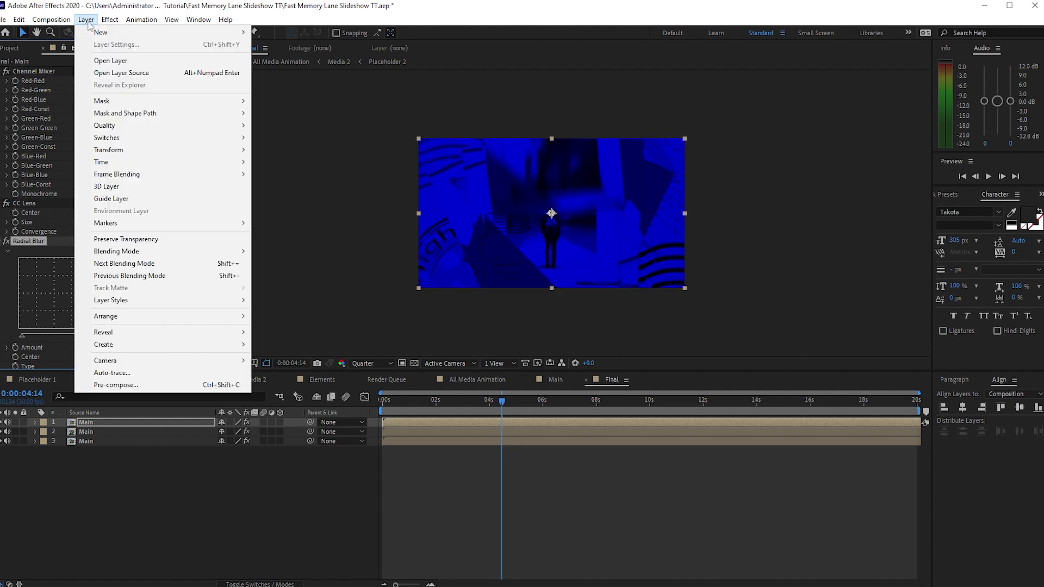
{"action": "mouse_move", "coordinate": [104, 34]}
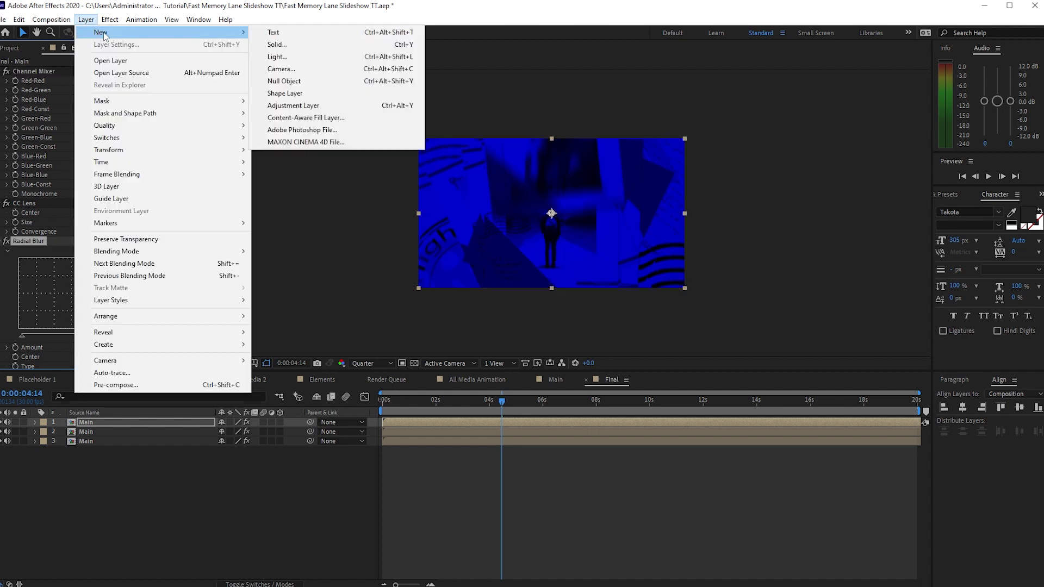
{"action": "left_click", "coordinate": [294, 106]}
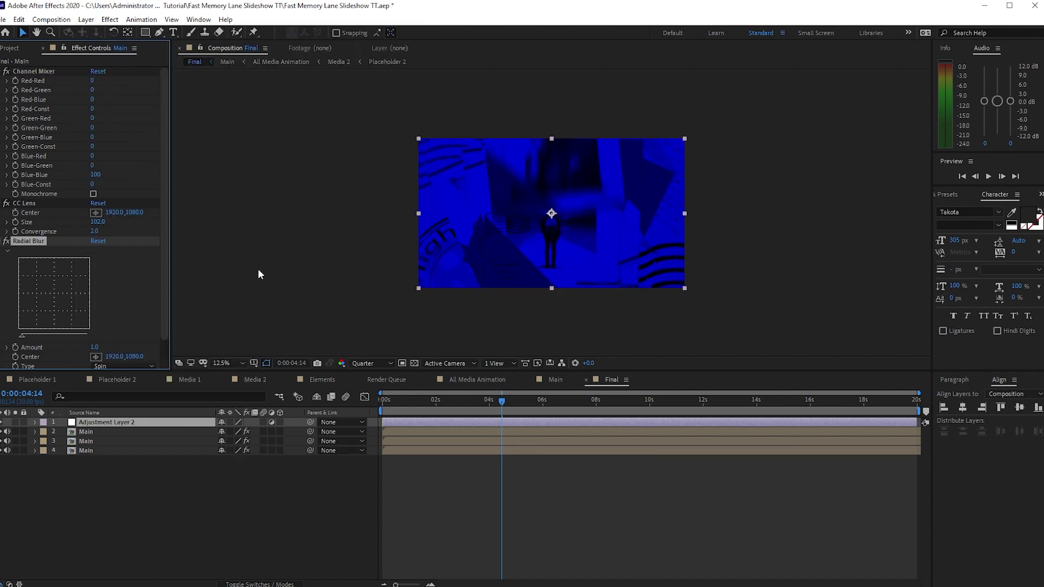
{"action": "left_click", "coordinate": [110, 19]}
{"action": "mouse_move", "coordinate": [130, 103]}
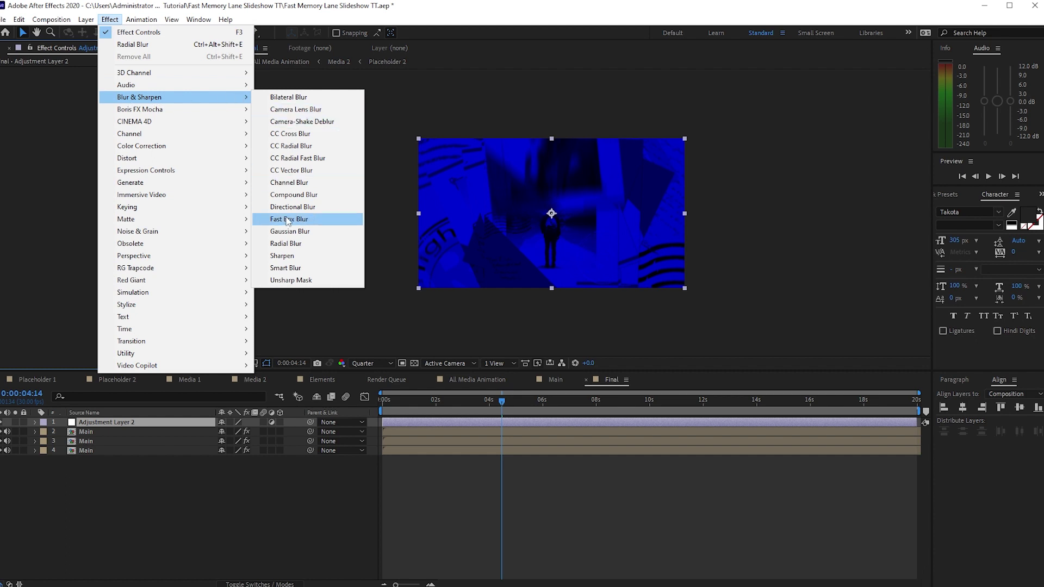
{"action": "left_click", "coordinate": [282, 255]}
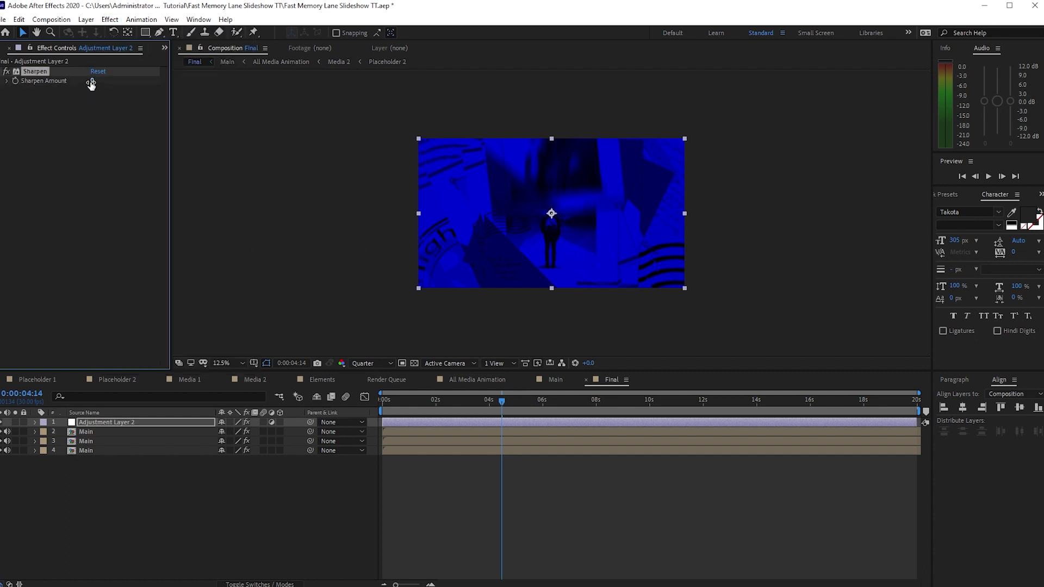
{"action": "left_click", "coordinate": [93, 81]}
Create a second adjustment layer on top of the stack and apply the Lumetri Color effect to it.
{"action": "left_click", "coordinate": [86, 19]}
{"action": "mouse_move", "coordinate": [218, 32]}
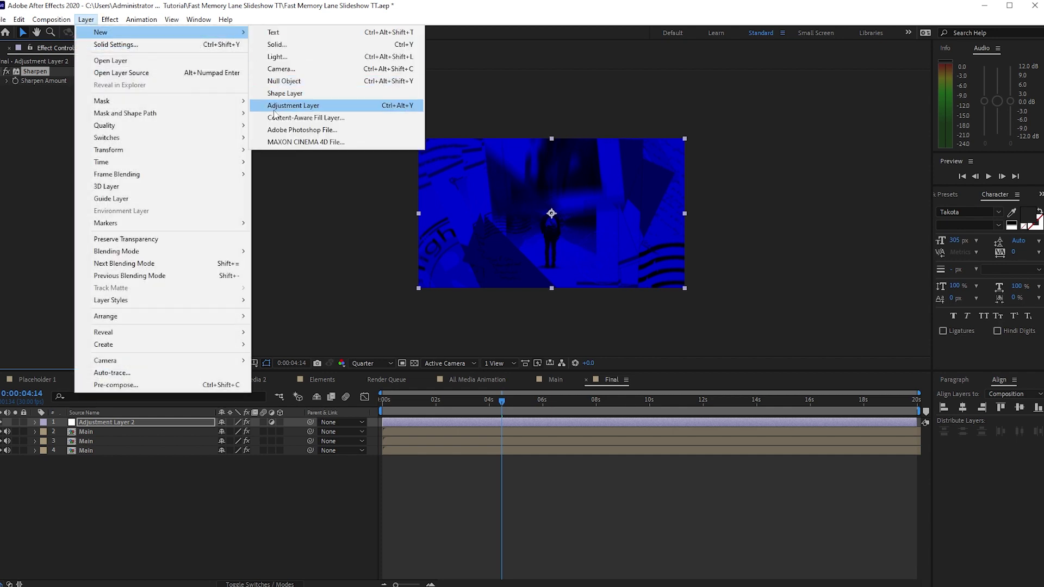
{"action": "left_click", "coordinate": [292, 105]}
{"action": "left_click", "coordinate": [110, 19]}
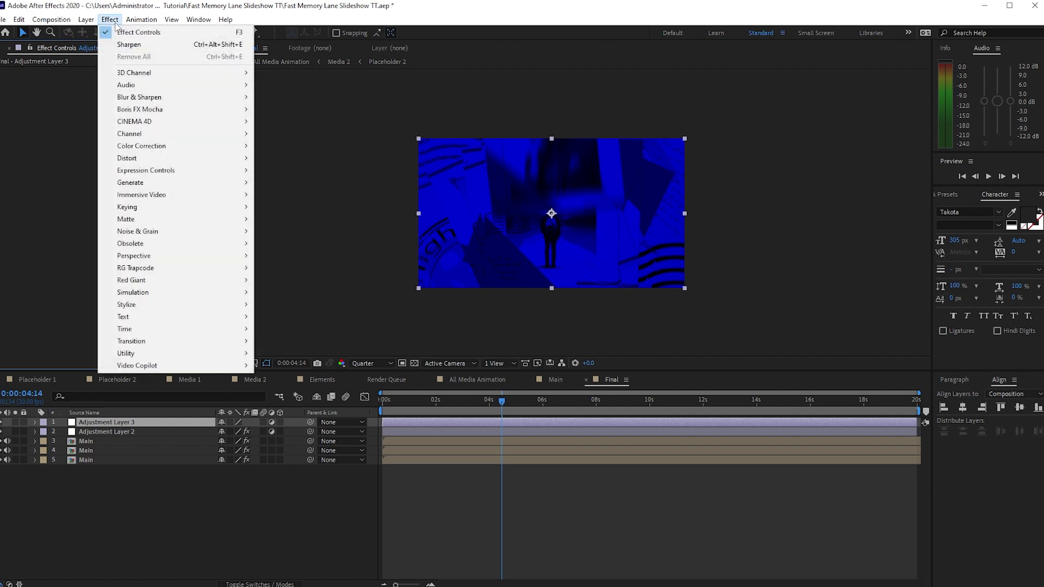
{"action": "mouse_move", "coordinate": [204, 147]}
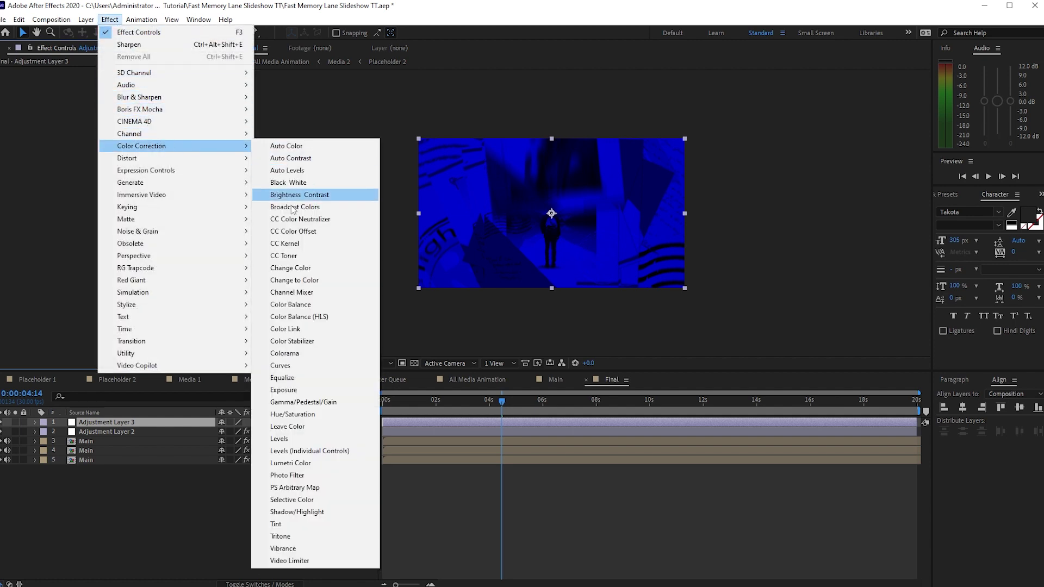
{"action": "left_click", "coordinate": [308, 463]}
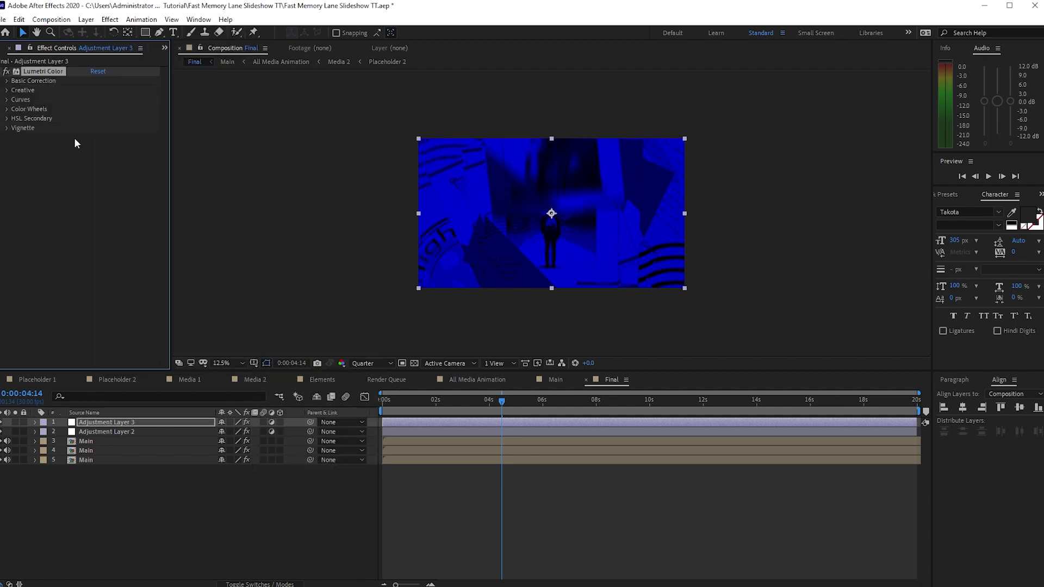
Set the Lumetri Color Creative look of the top adjustment layer to SL GOLD WESTERN.
{"action": "left_click", "coordinate": [7, 91]}
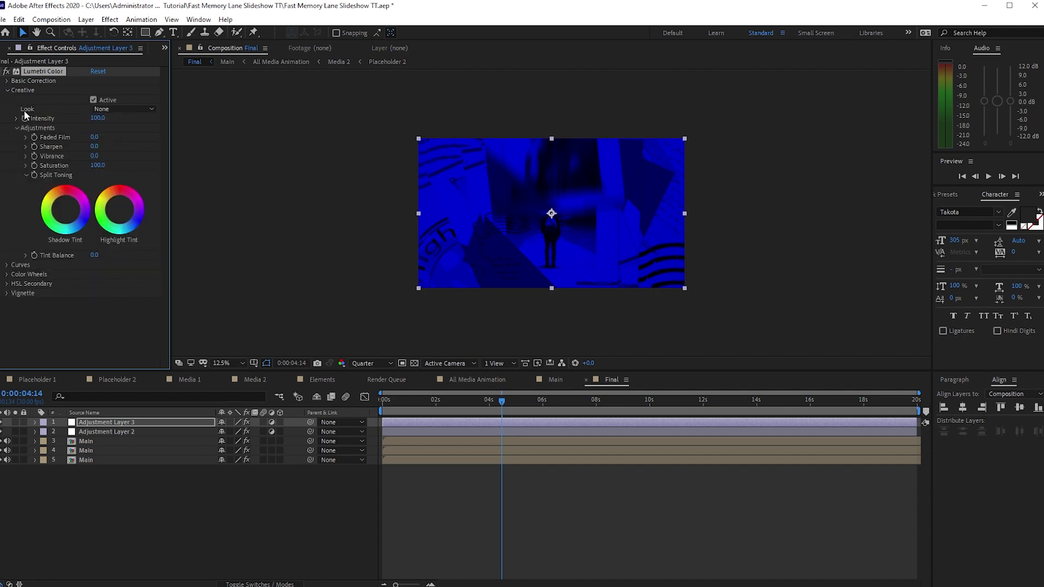
{"action": "left_click", "coordinate": [101, 109]}
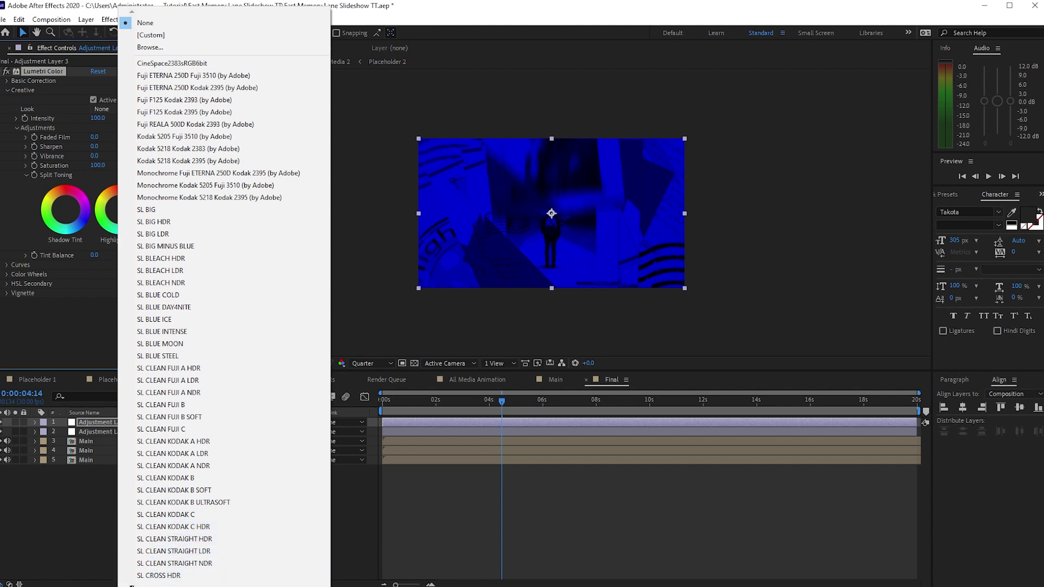
{"action": "scroll", "coordinate": [133, 581], "scroll_direction": "down", "scroll_amount": 6}
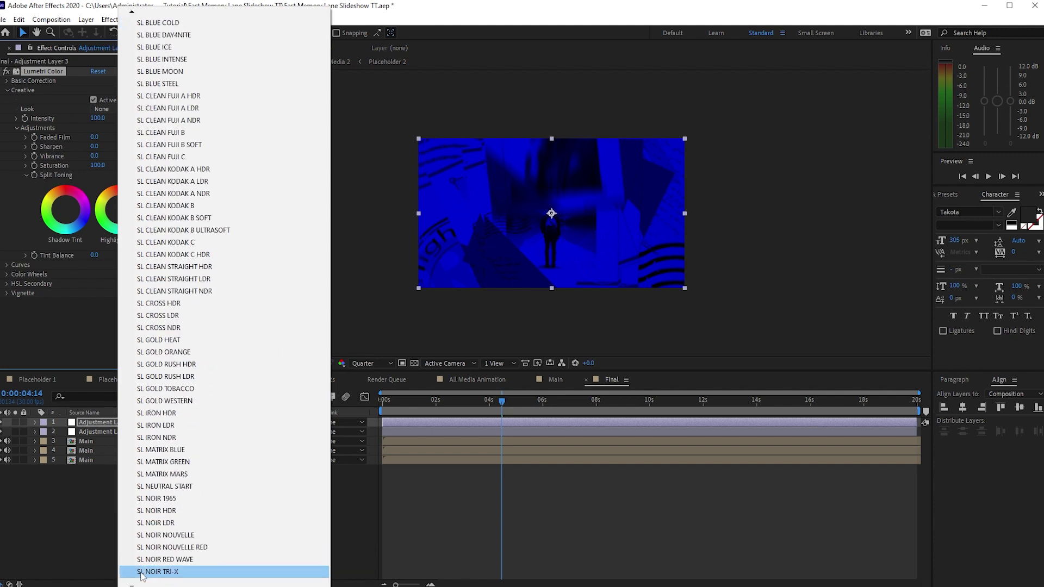
{"action": "left_click", "coordinate": [182, 400]}
Select all three Main layers in Final and set their blending mode to Add.
{"action": "left_click_drag", "start_coordinate": [178, 488], "coordinate": [171, 436]}
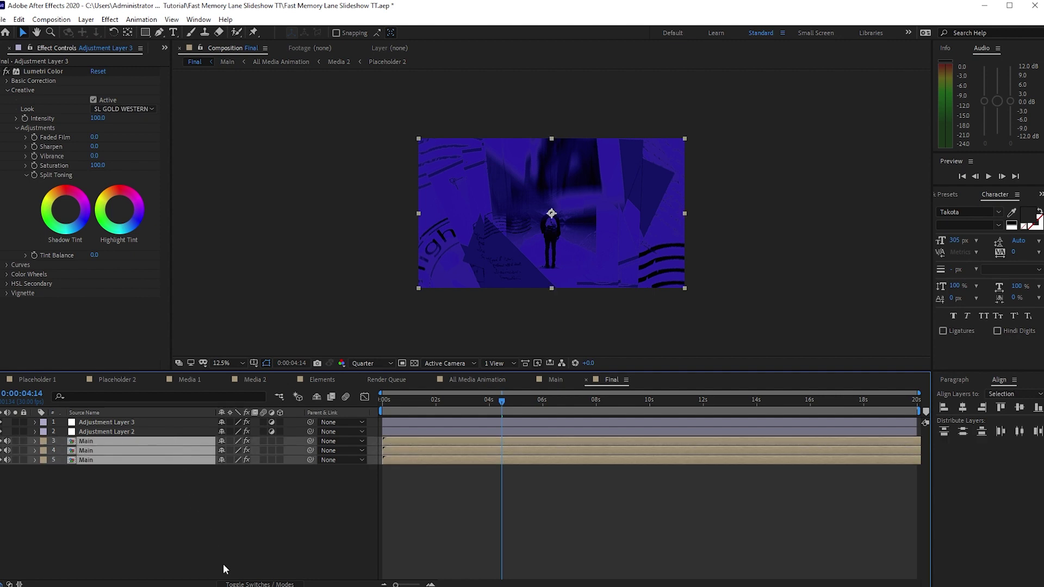
{"action": "left_click", "coordinate": [235, 583]}
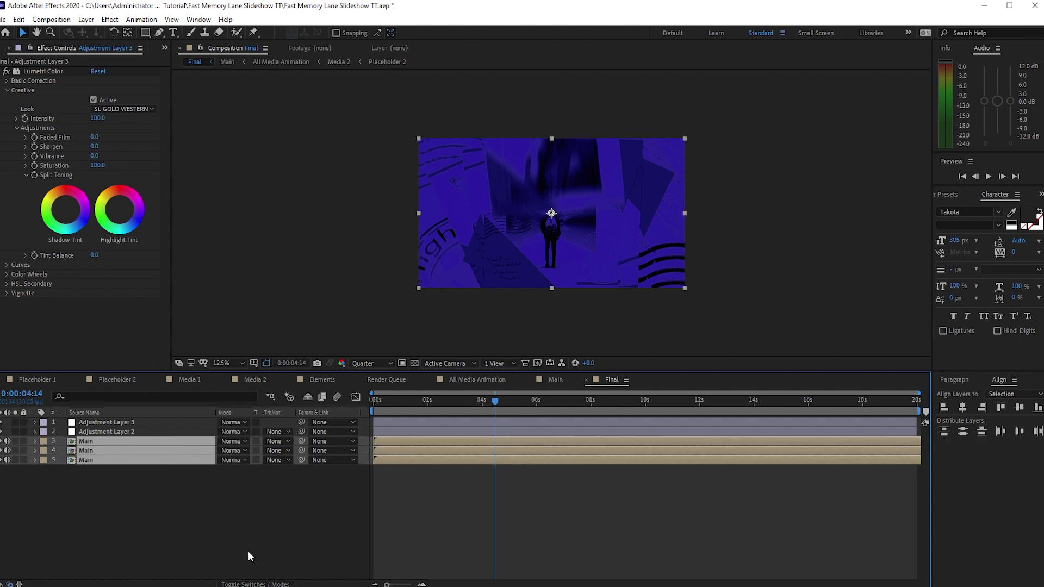
{"action": "left_click", "coordinate": [227, 443]}
{"action": "left_click", "coordinate": [275, 224]}
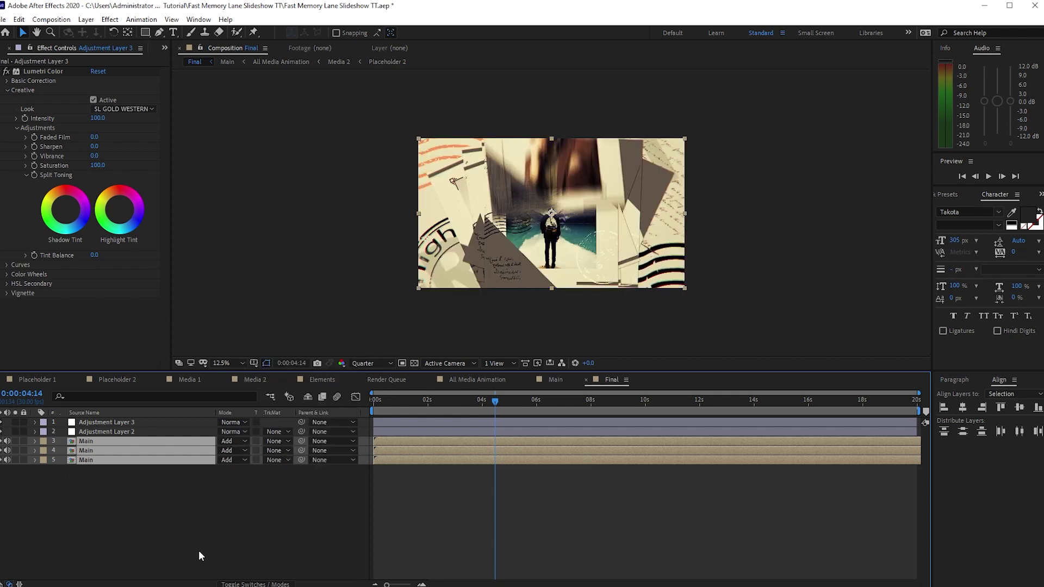
Deselect the layers, scrub back through the Final composition and return to its first frame.
{"action": "left_click", "coordinate": [207, 541]}
{"action": "left_click_drag", "start_coordinate": [495, 400], "coordinate": [422, 407]}
{"action": "key", "text": "Home"}
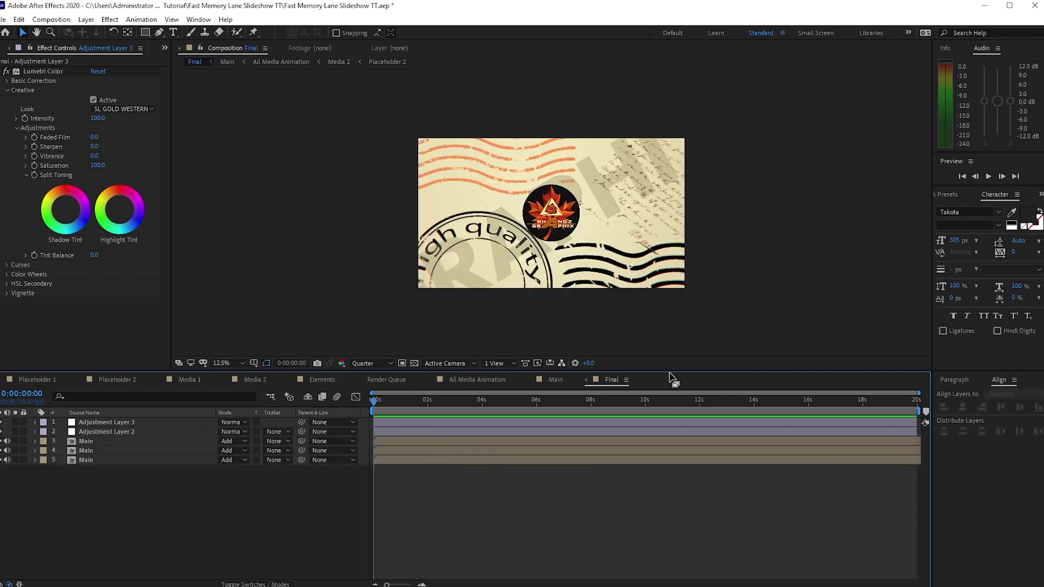